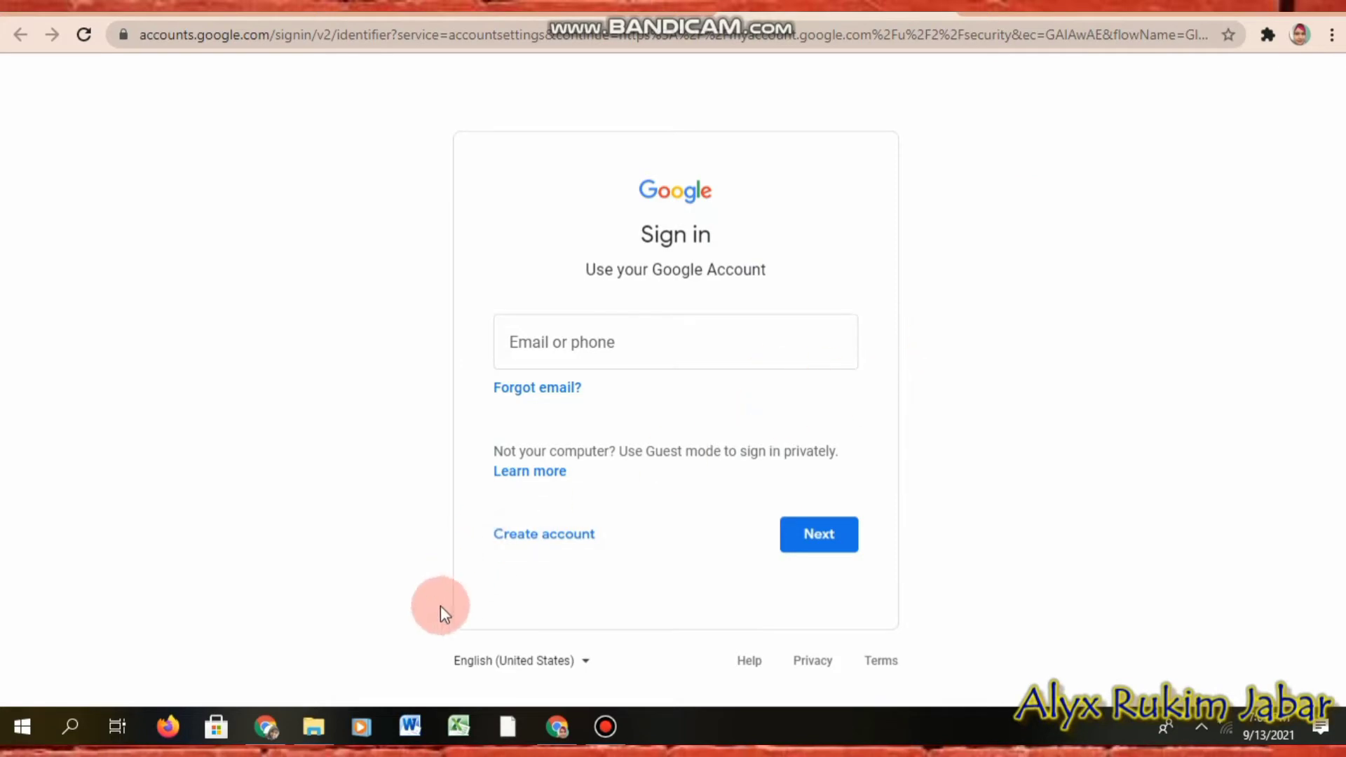
# Step: Open the contoh soal Word document from the bahan contoh GF folder
pyautogui.click(320, 736)
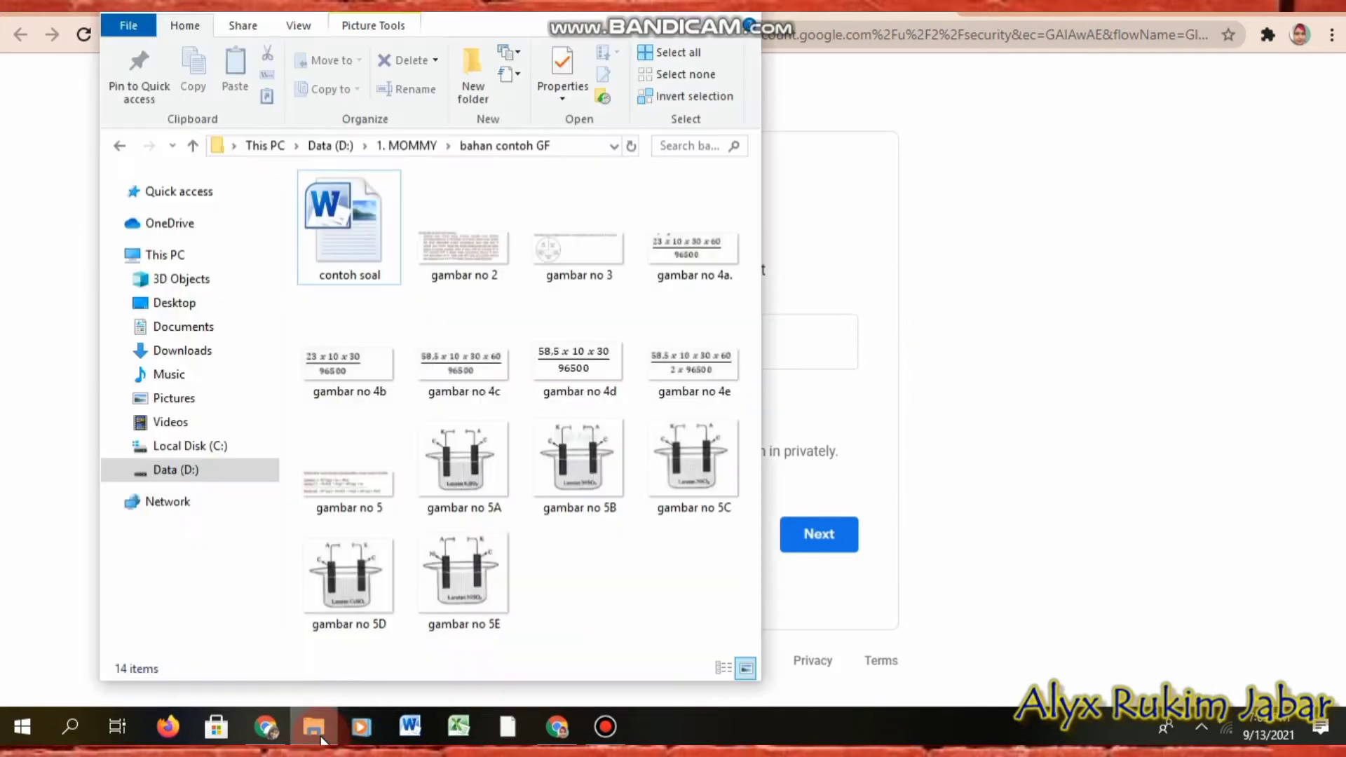
pyautogui.click(355, 237)
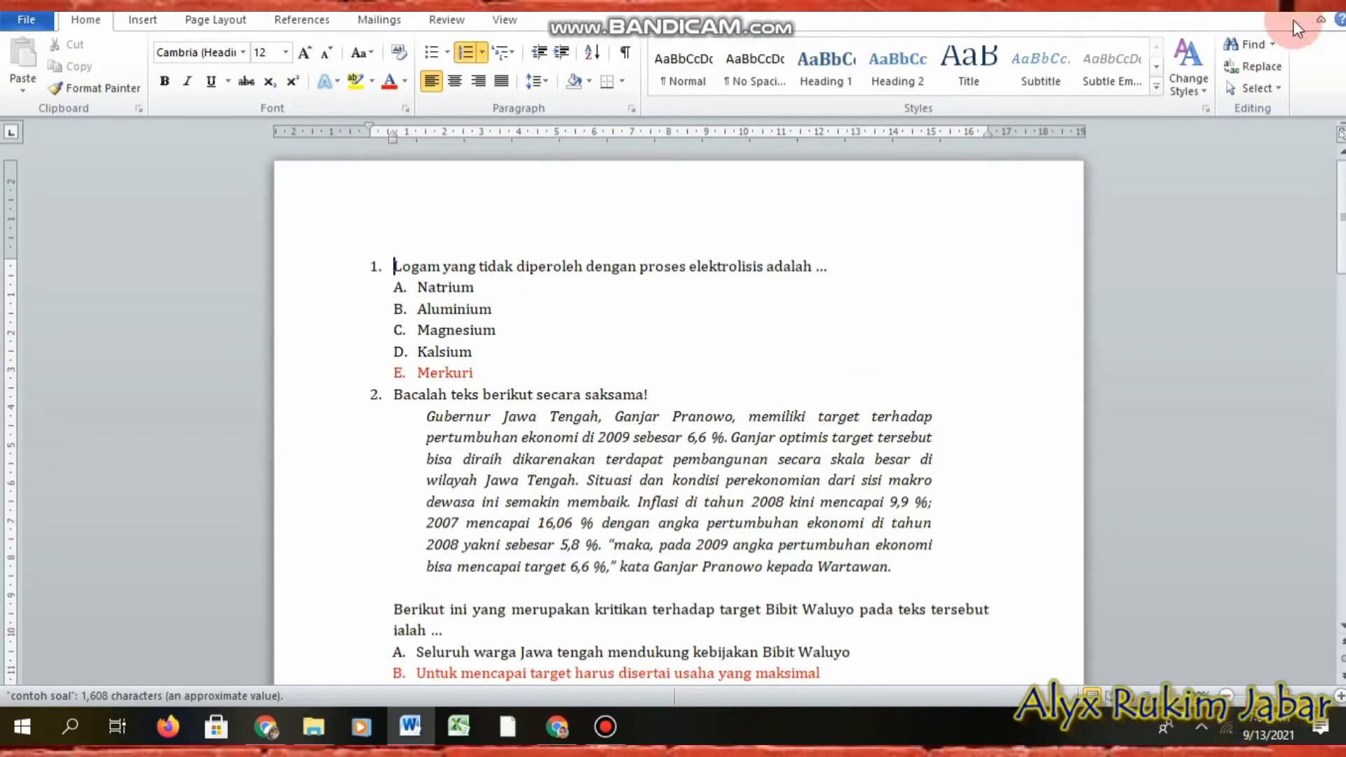
pyautogui.click(1213, 308)
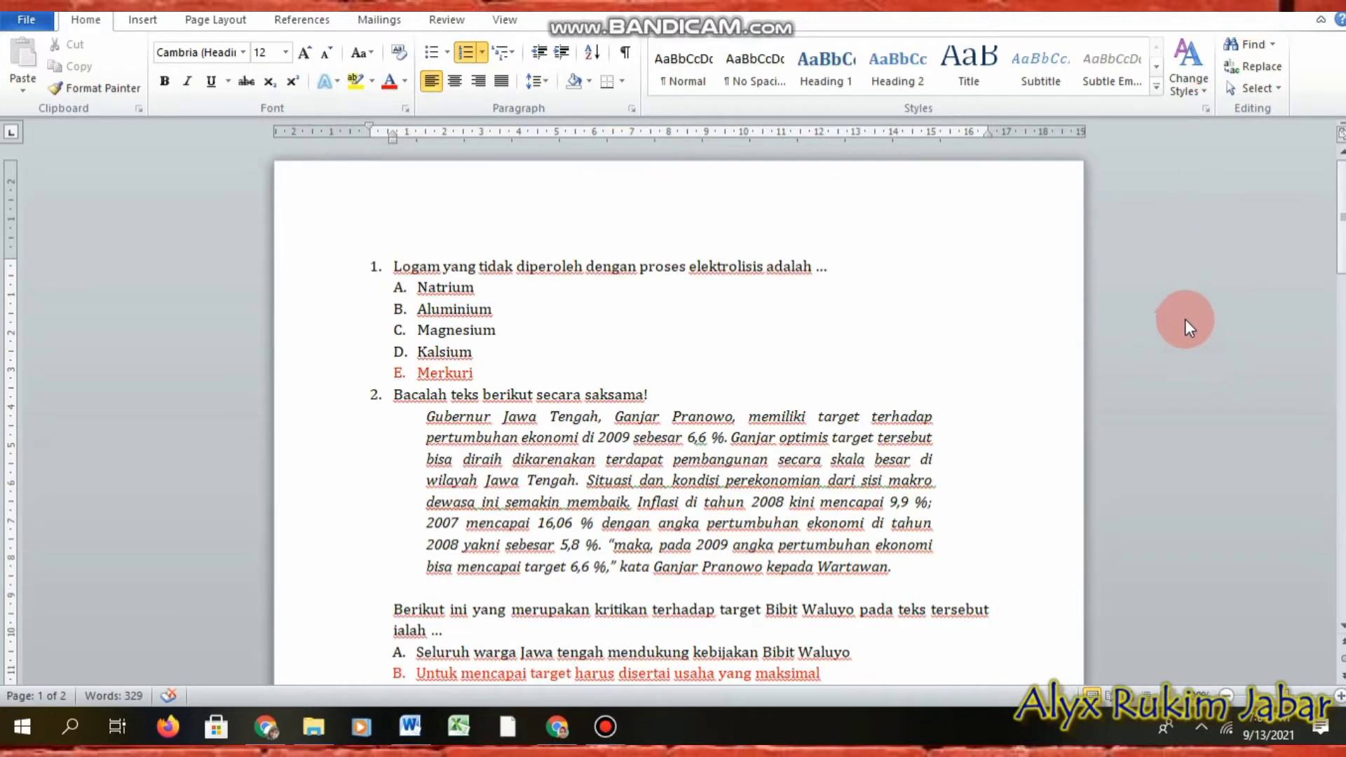
pyautogui.click(1181, 108)
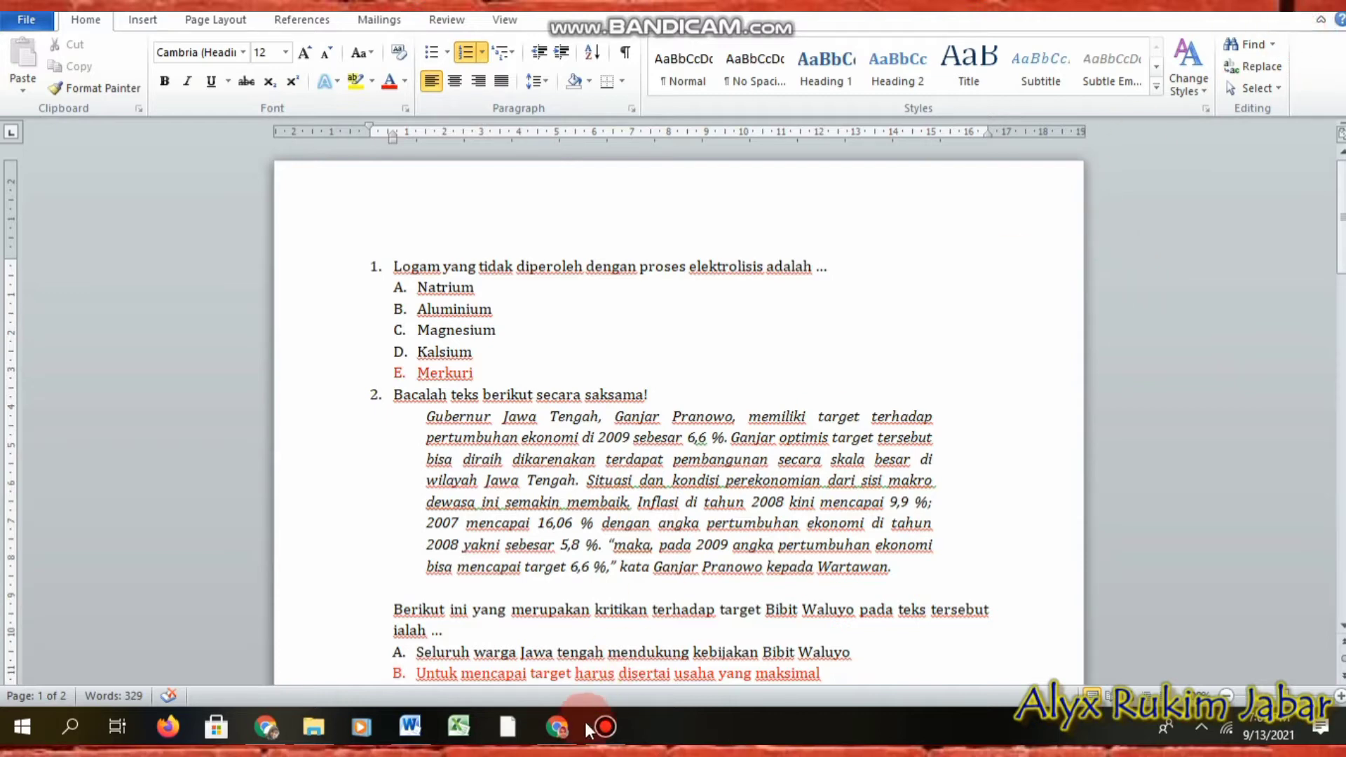
pyautogui.click(562, 731)
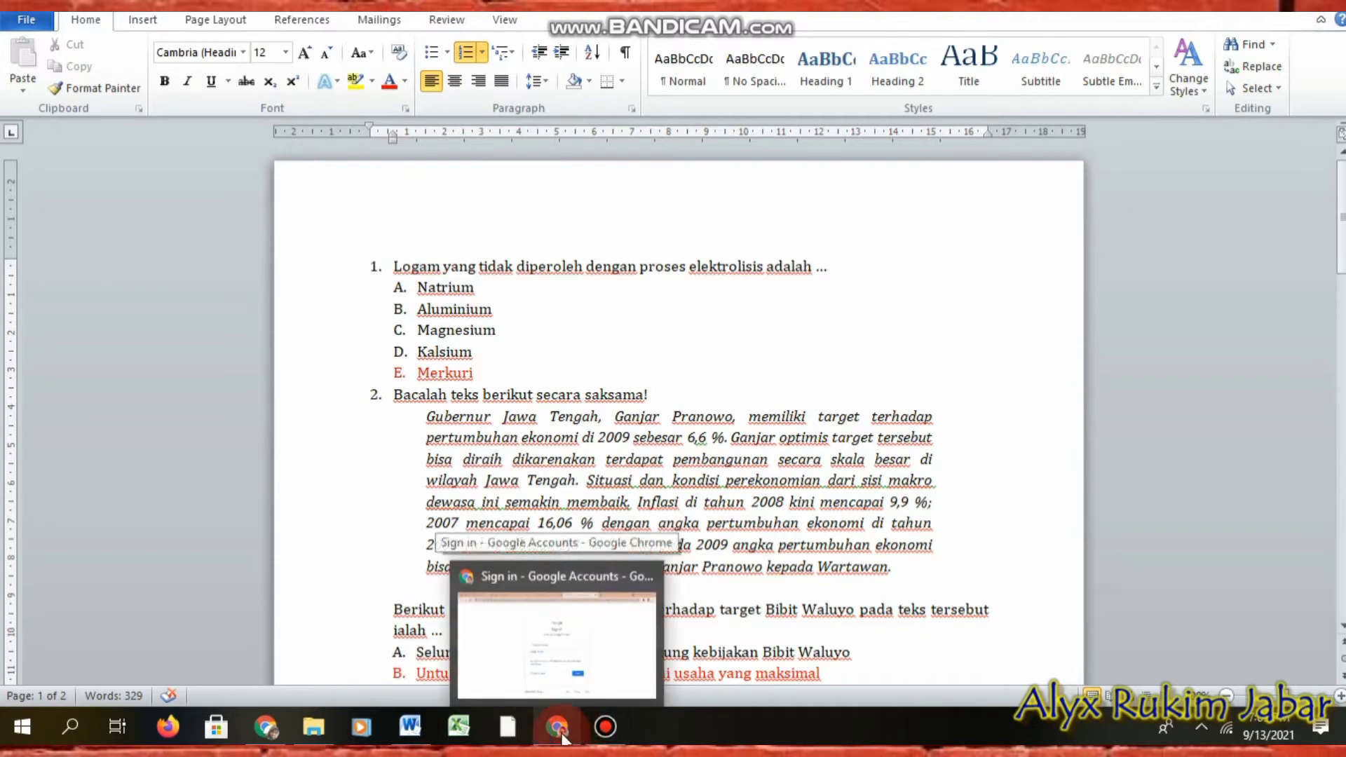
# Step: Sign in to the school Google account with its email address and password
pyautogui.click(567, 693)
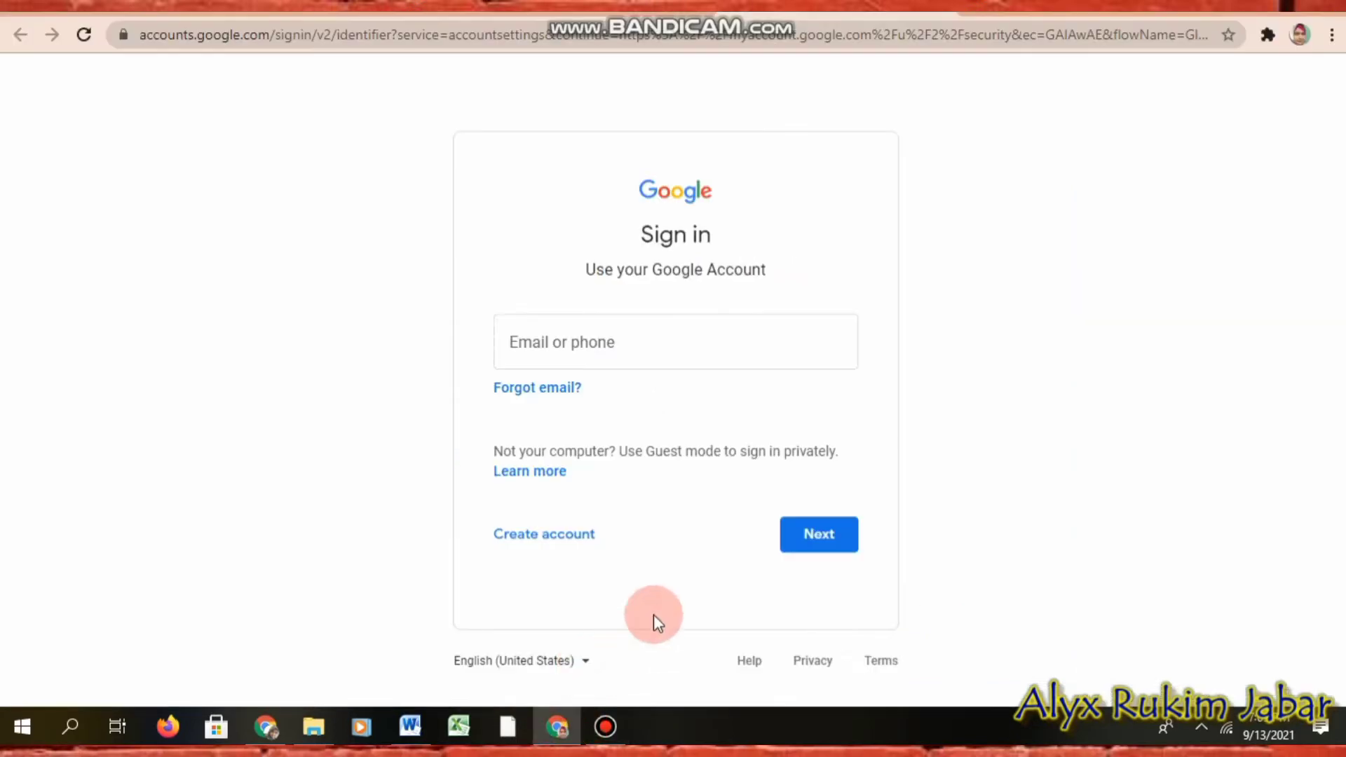
pyautogui.click(720, 342)
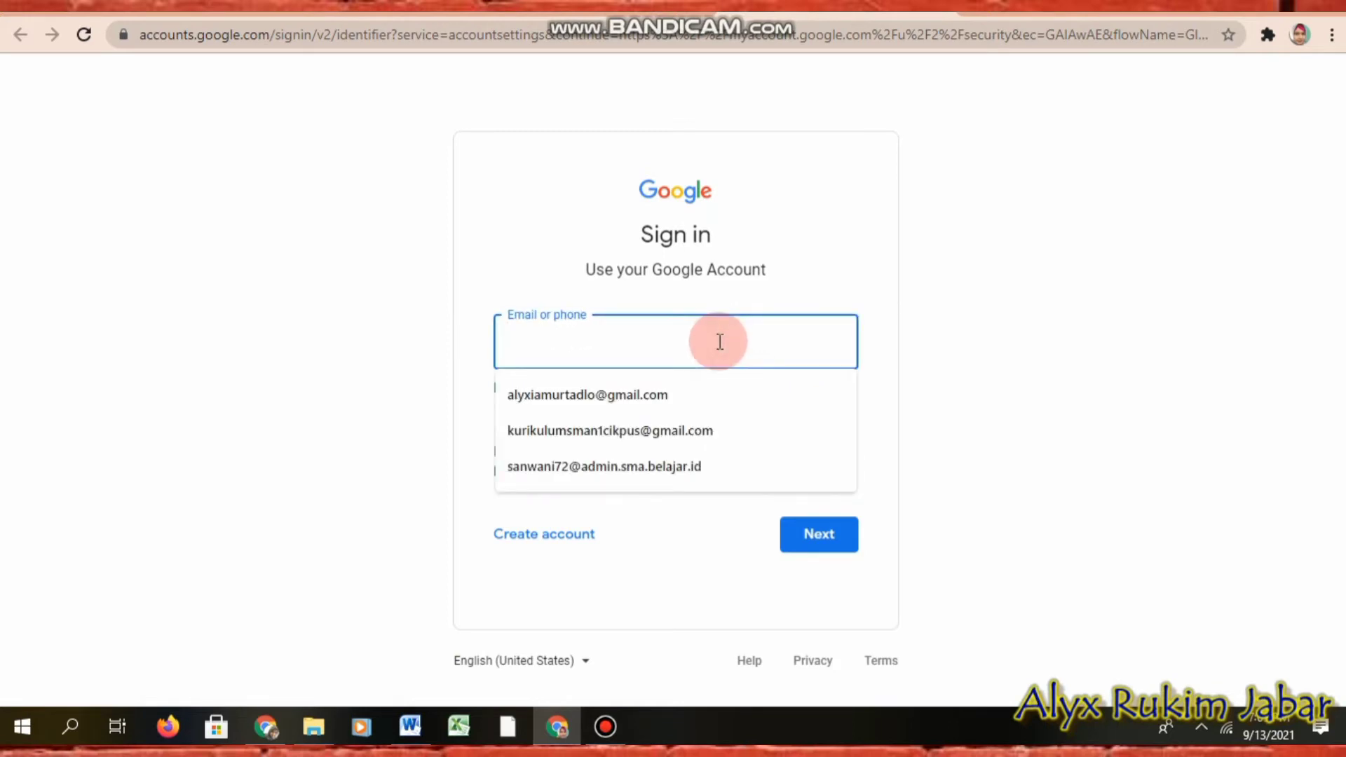
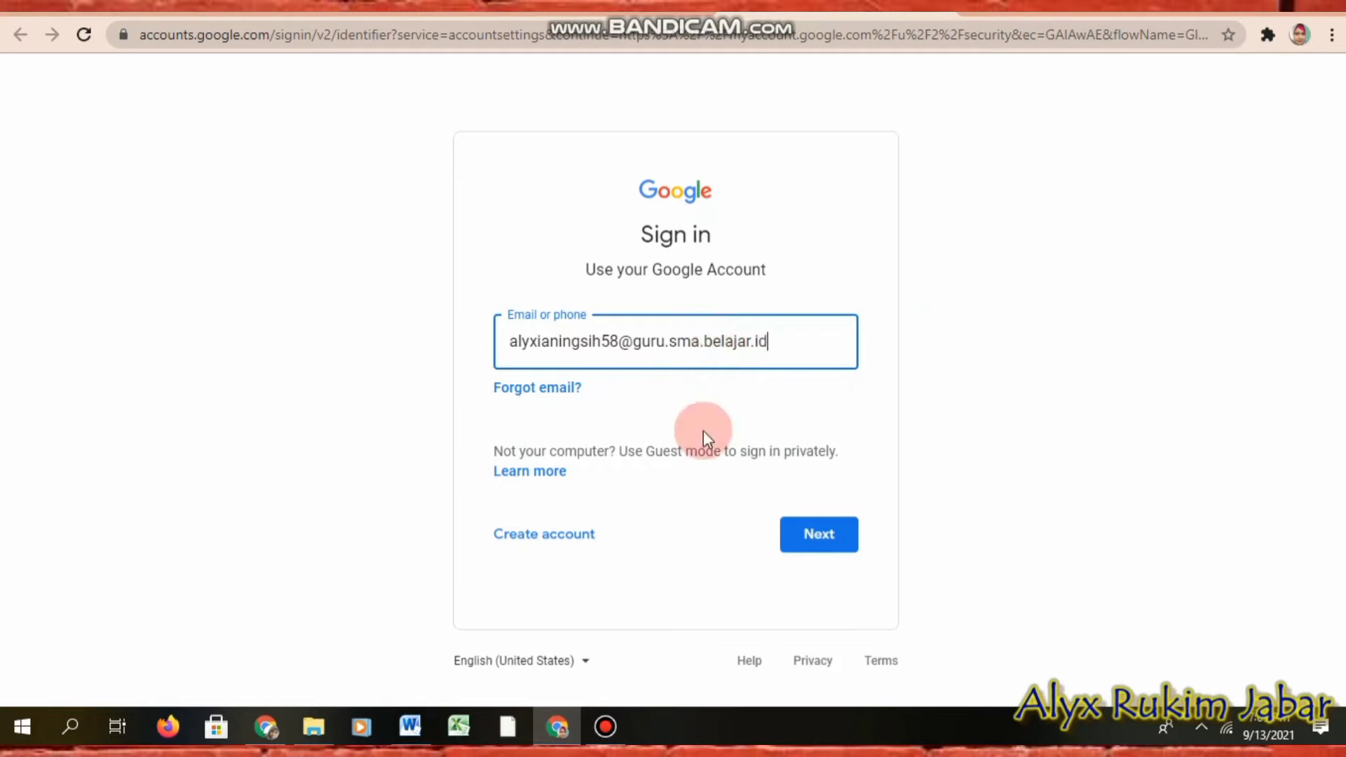
pyautogui.click(794, 533)
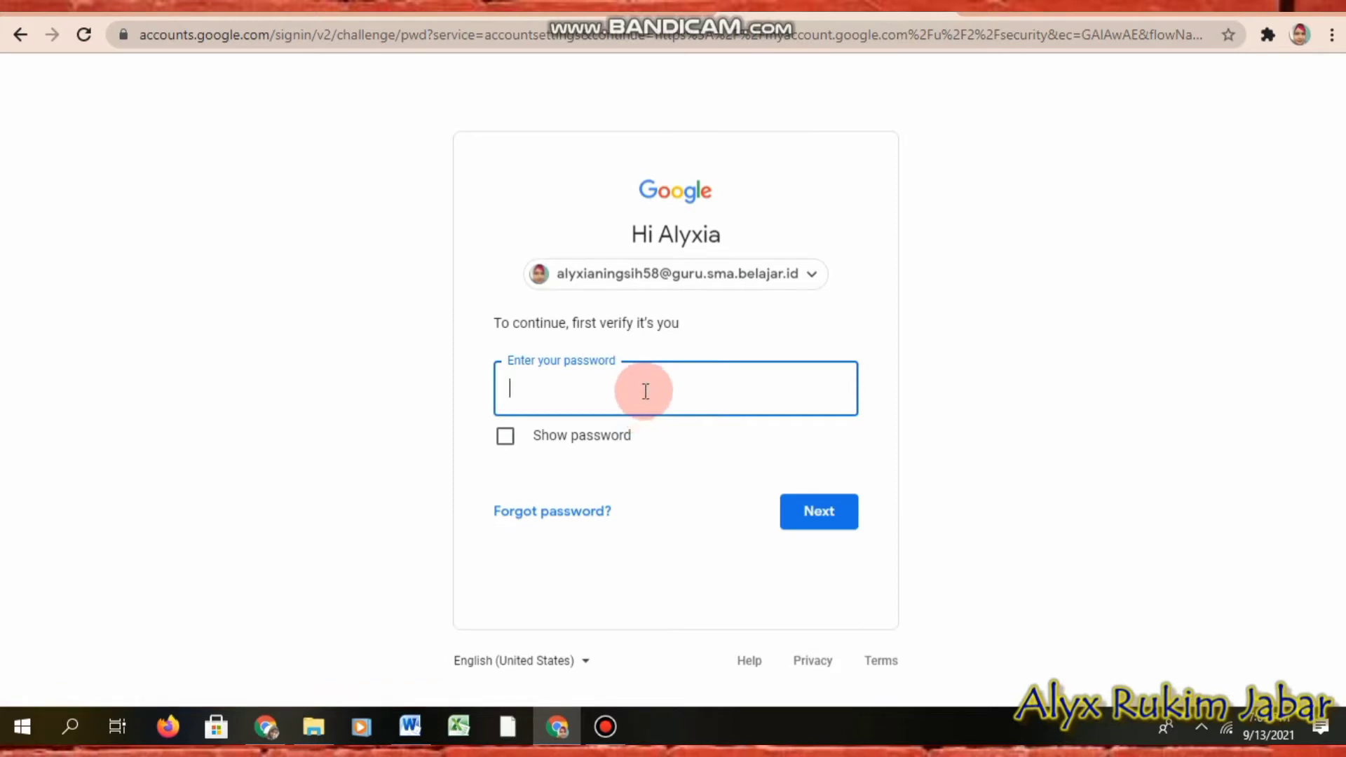
pyautogui.write('••••••••••••')
pyautogui.press('Return')
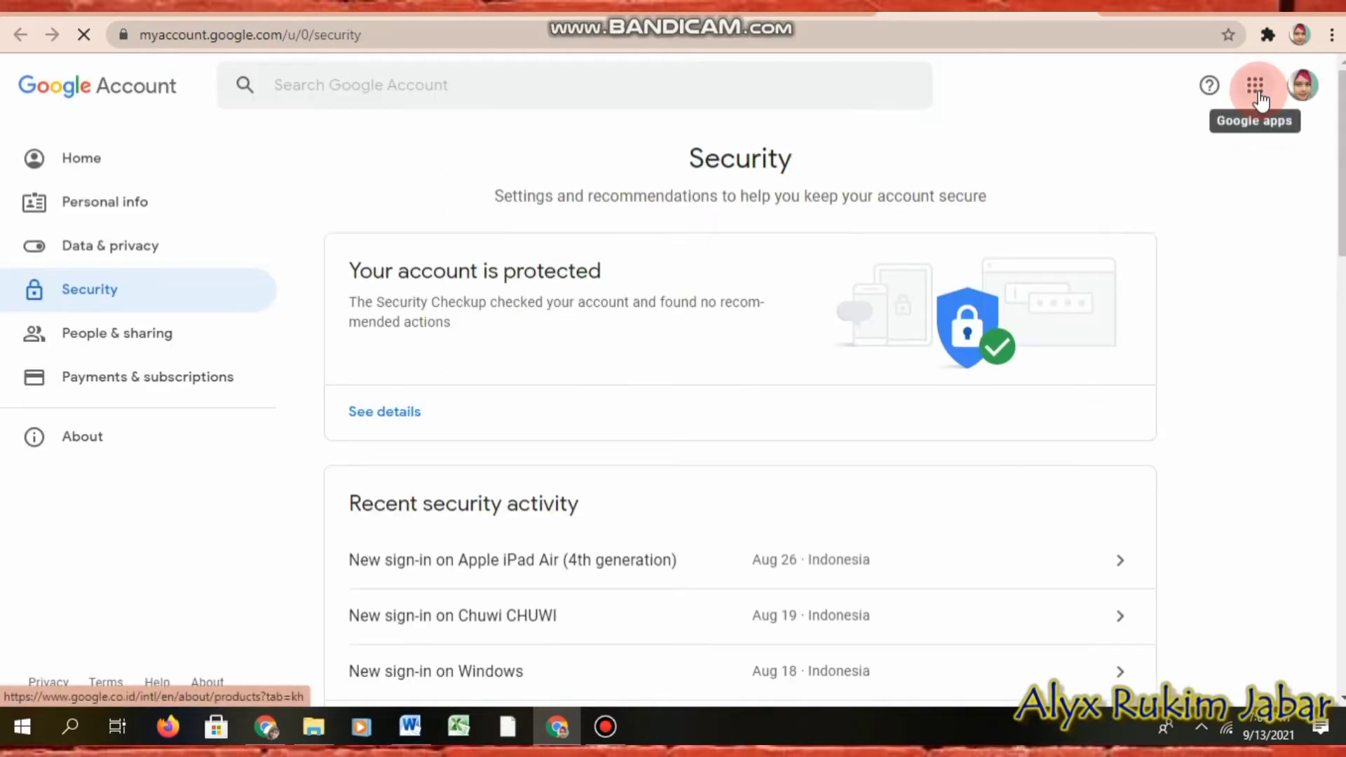
# Step: Go to Google Drive from the Google apps grid
pyautogui.click(1257, 91)
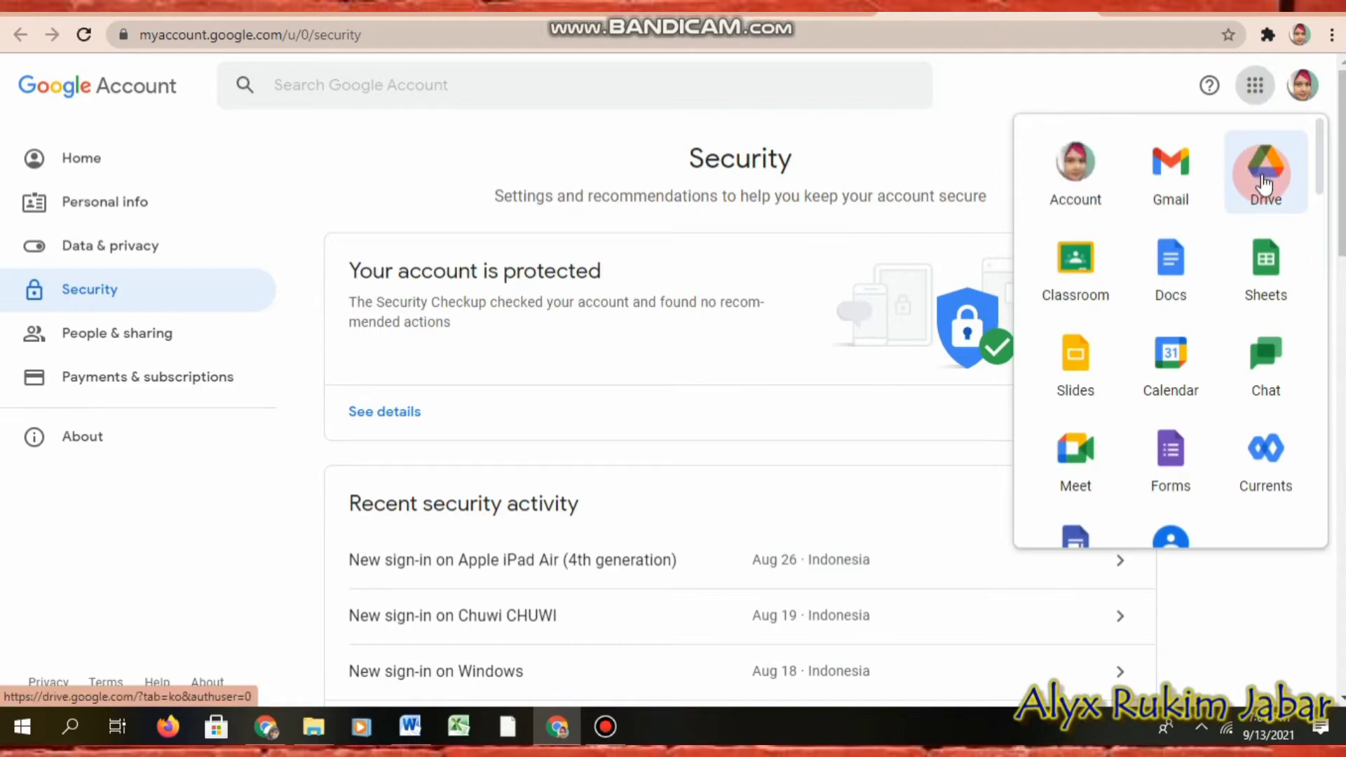
pyautogui.click(1264, 181)
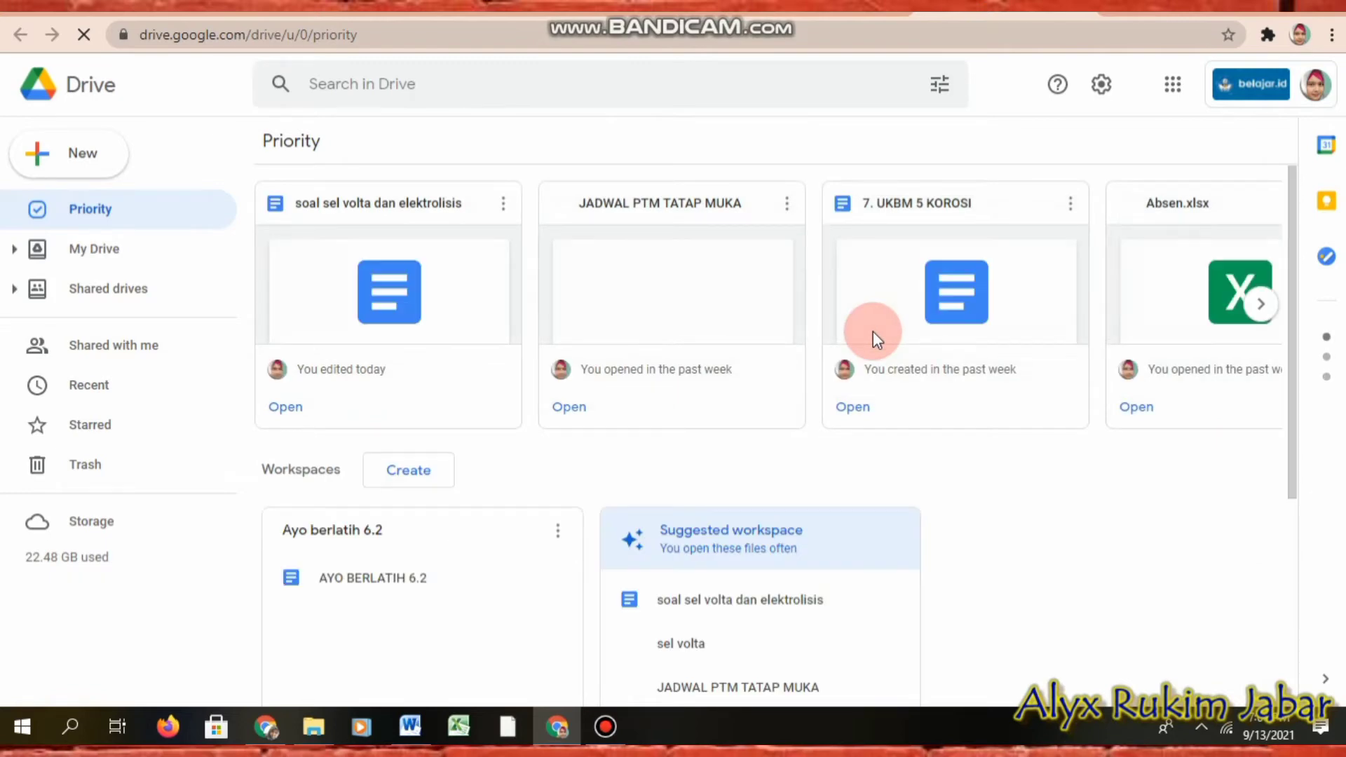
# Step: Create a new Drive folder named 'Soal Ulangan Bersama'
pyautogui.click(92, 252)
pyautogui.click(71, 154)
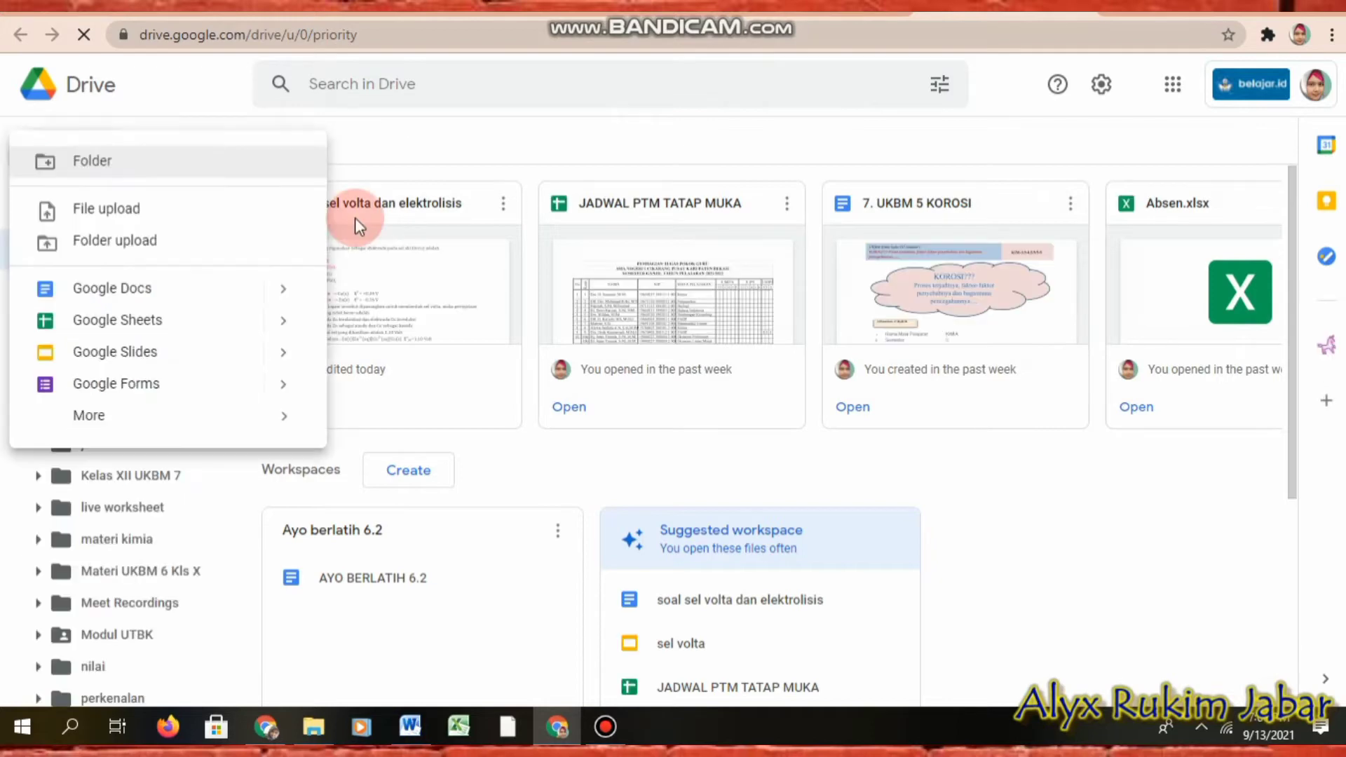
pyautogui.click(355, 218)
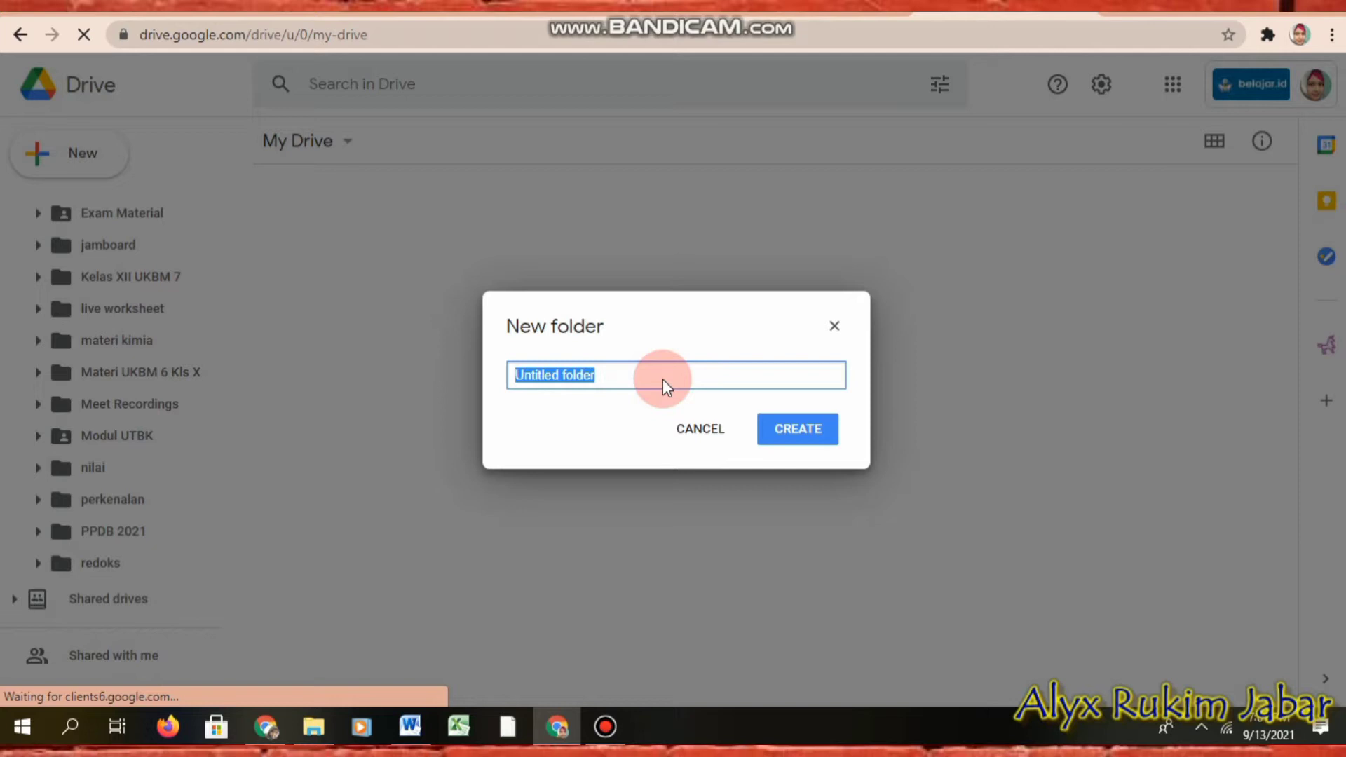
pyautogui.write('Soa')
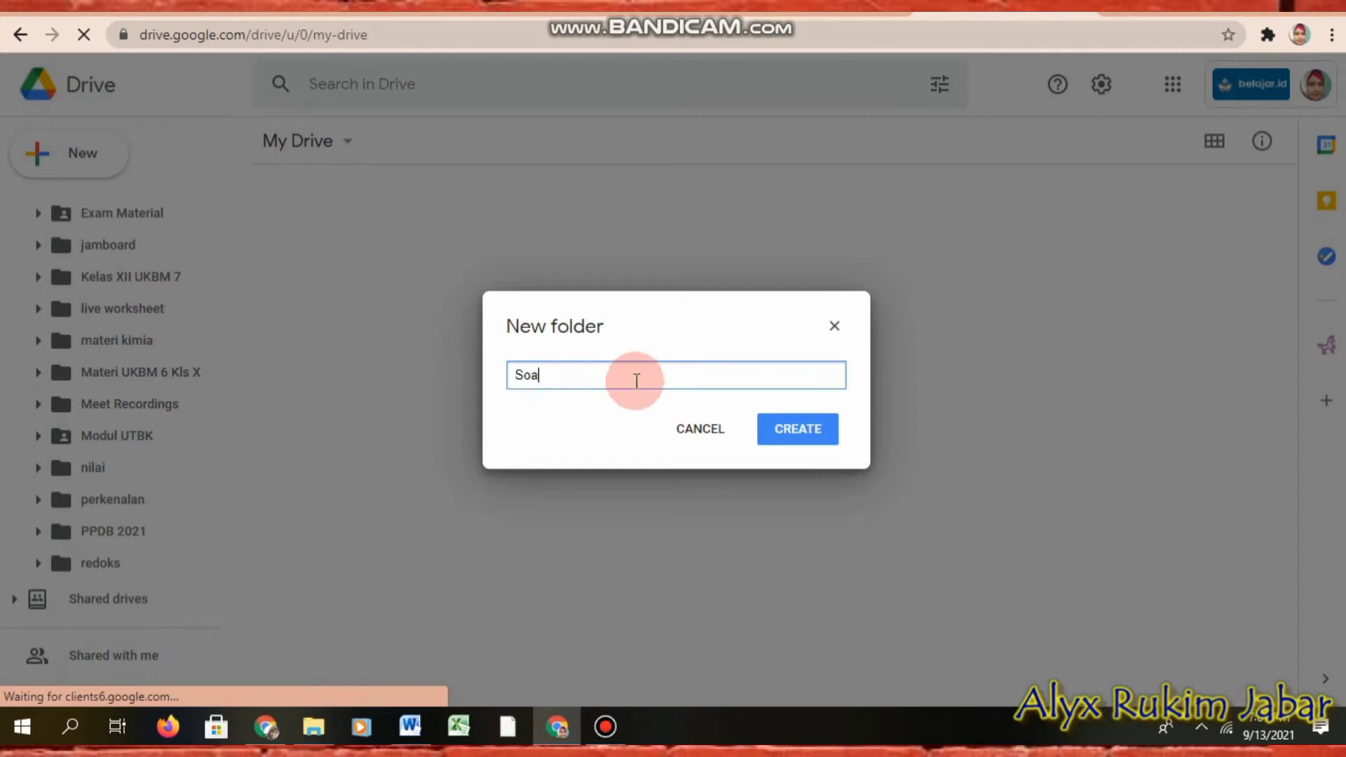
pyautogui.write('l Ulan')
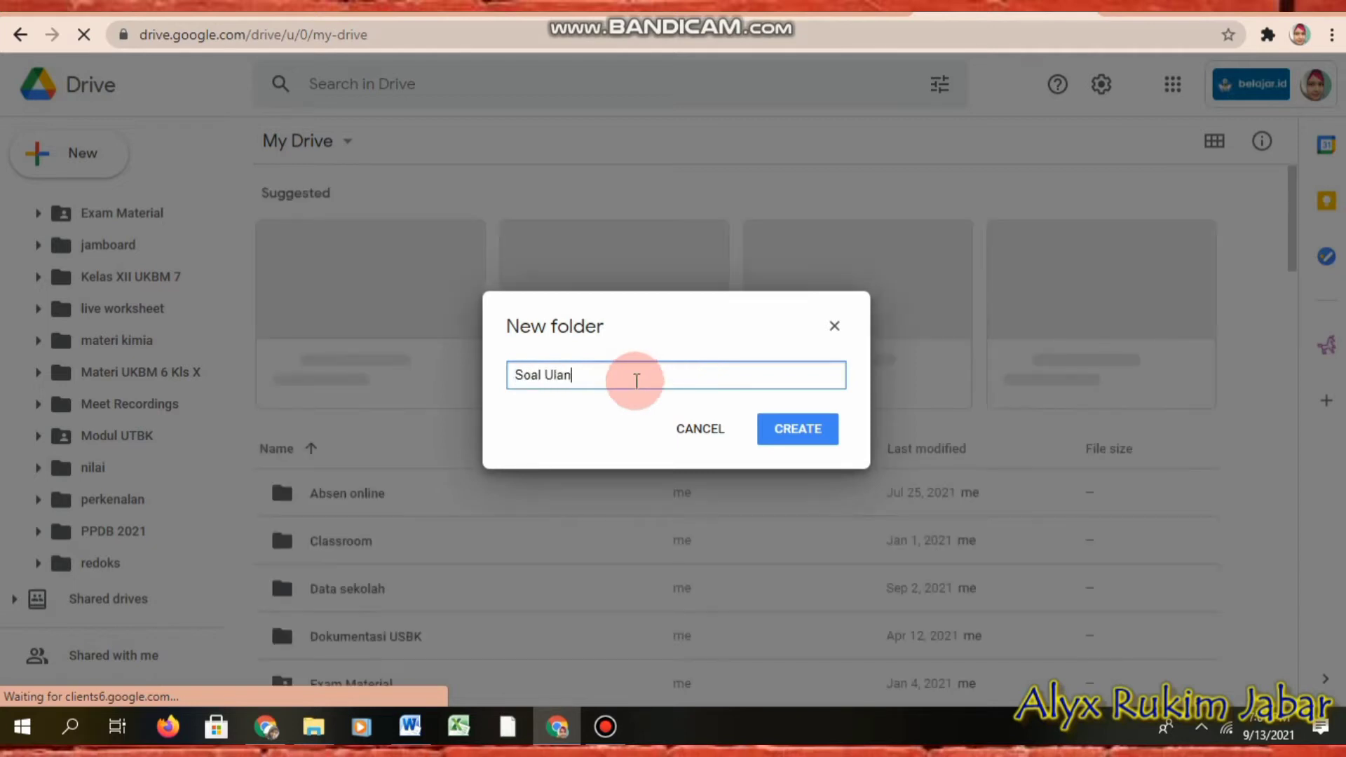
pyautogui.write('gan ')
pyautogui.write('Bersama')
pyautogui.click(808, 433)
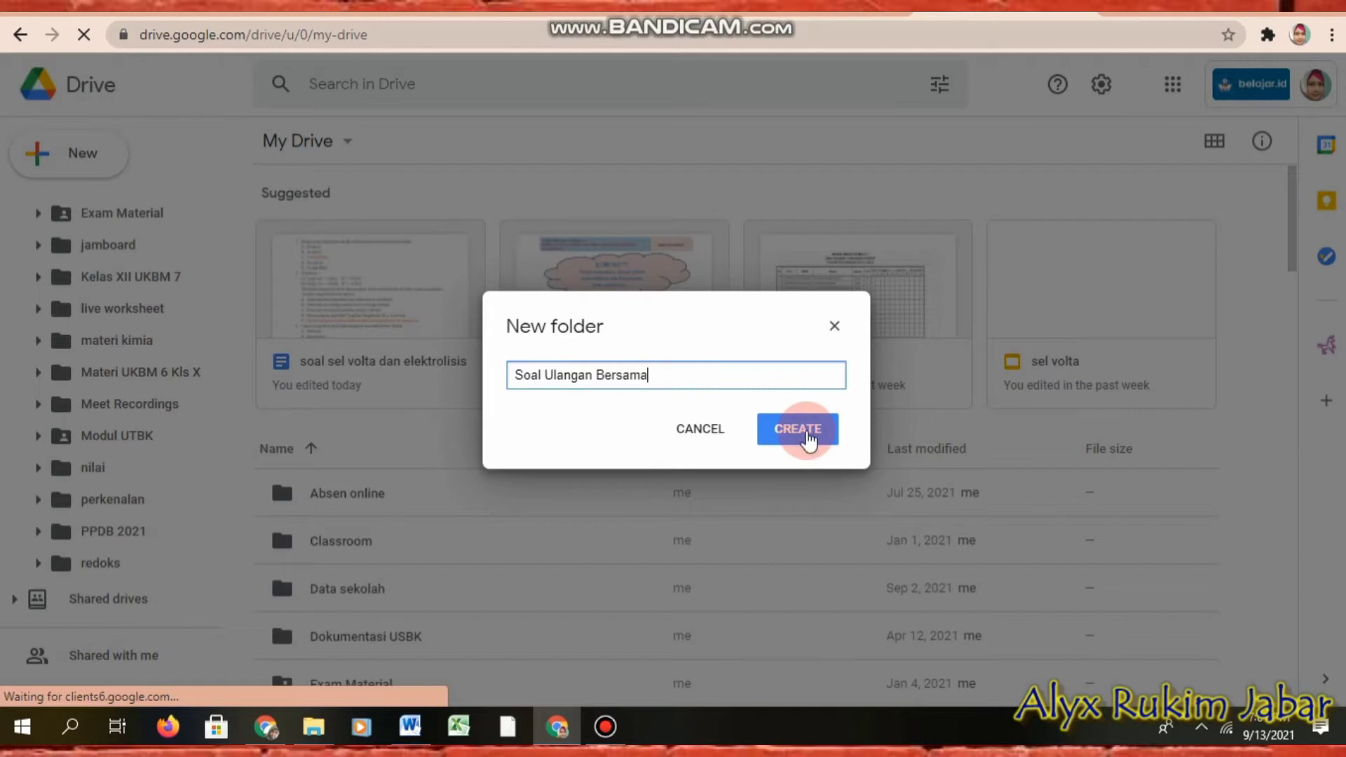
pyautogui.click(809, 451)
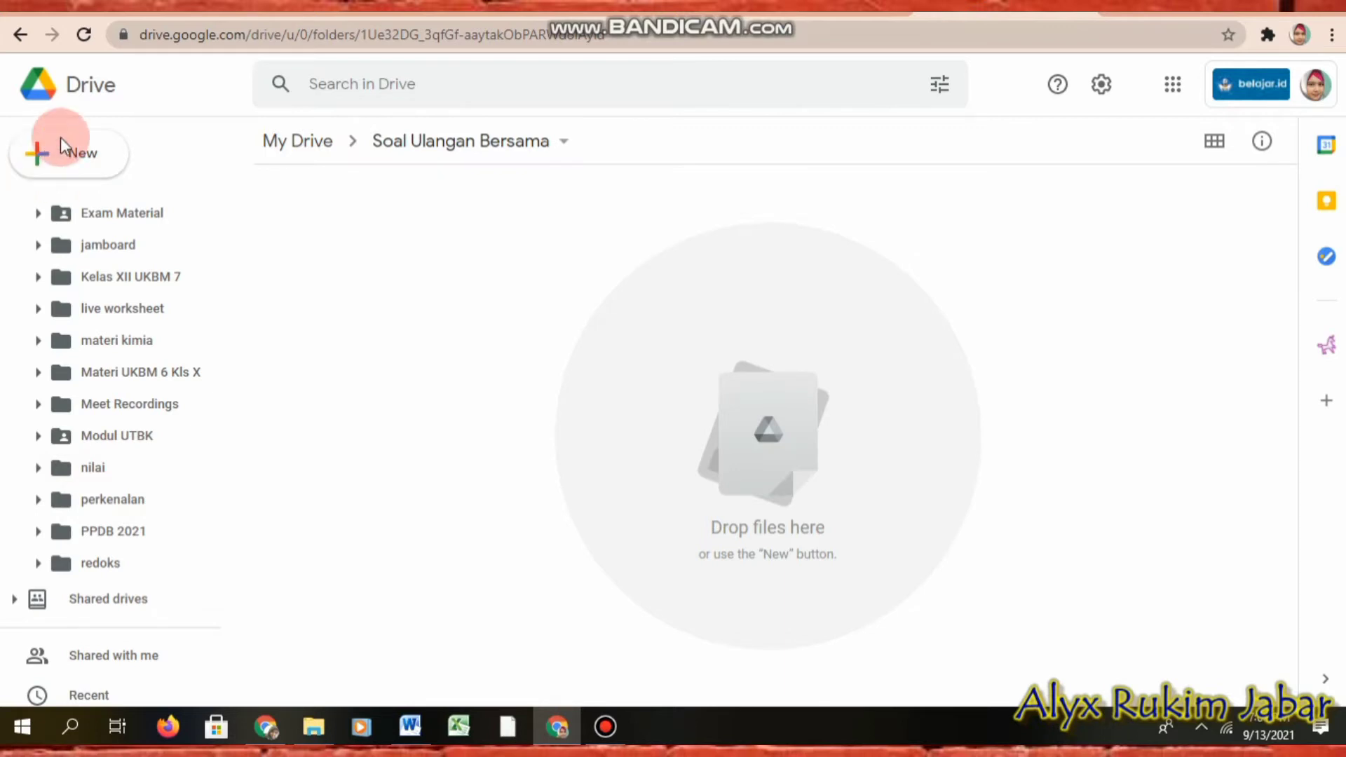
# Step: Create a blank Google Forms quiz inside the folder
pyautogui.click(81, 158)
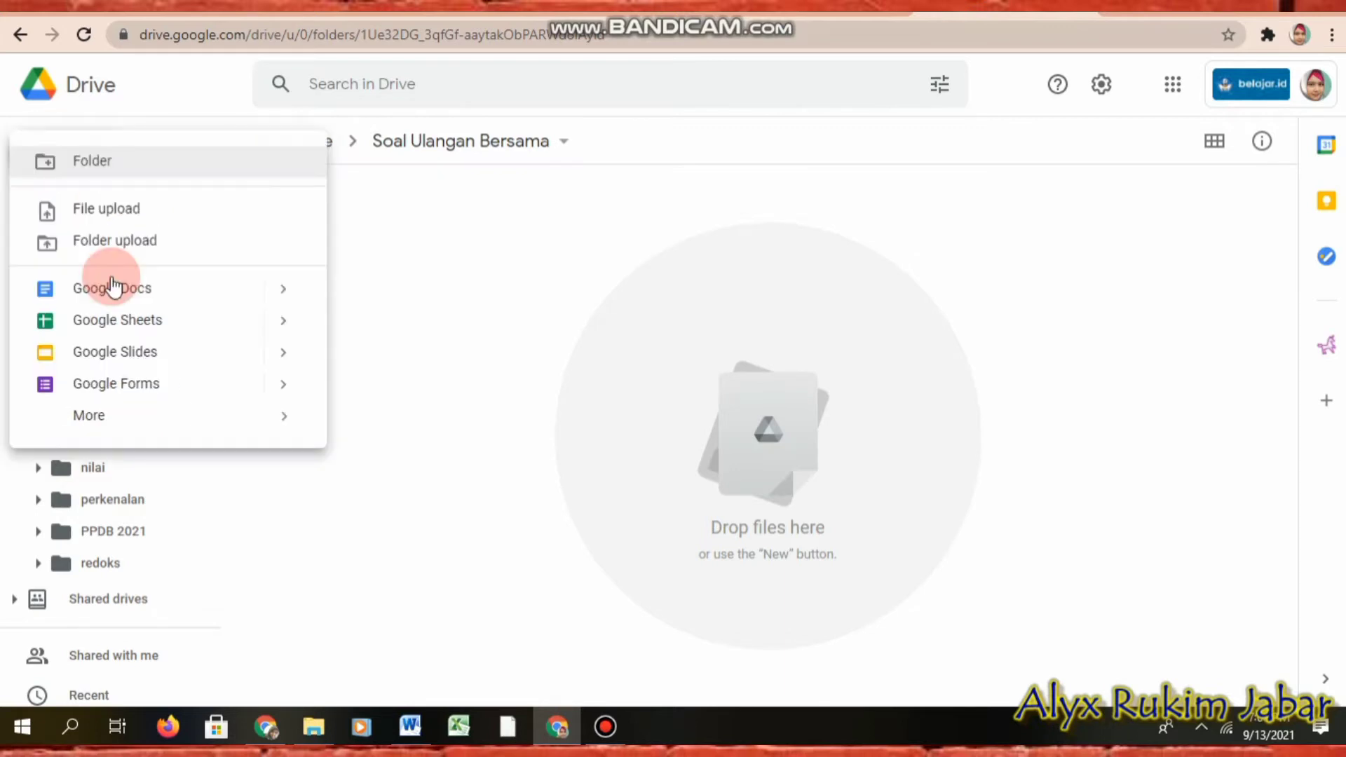
pyautogui.moveTo(283, 385)
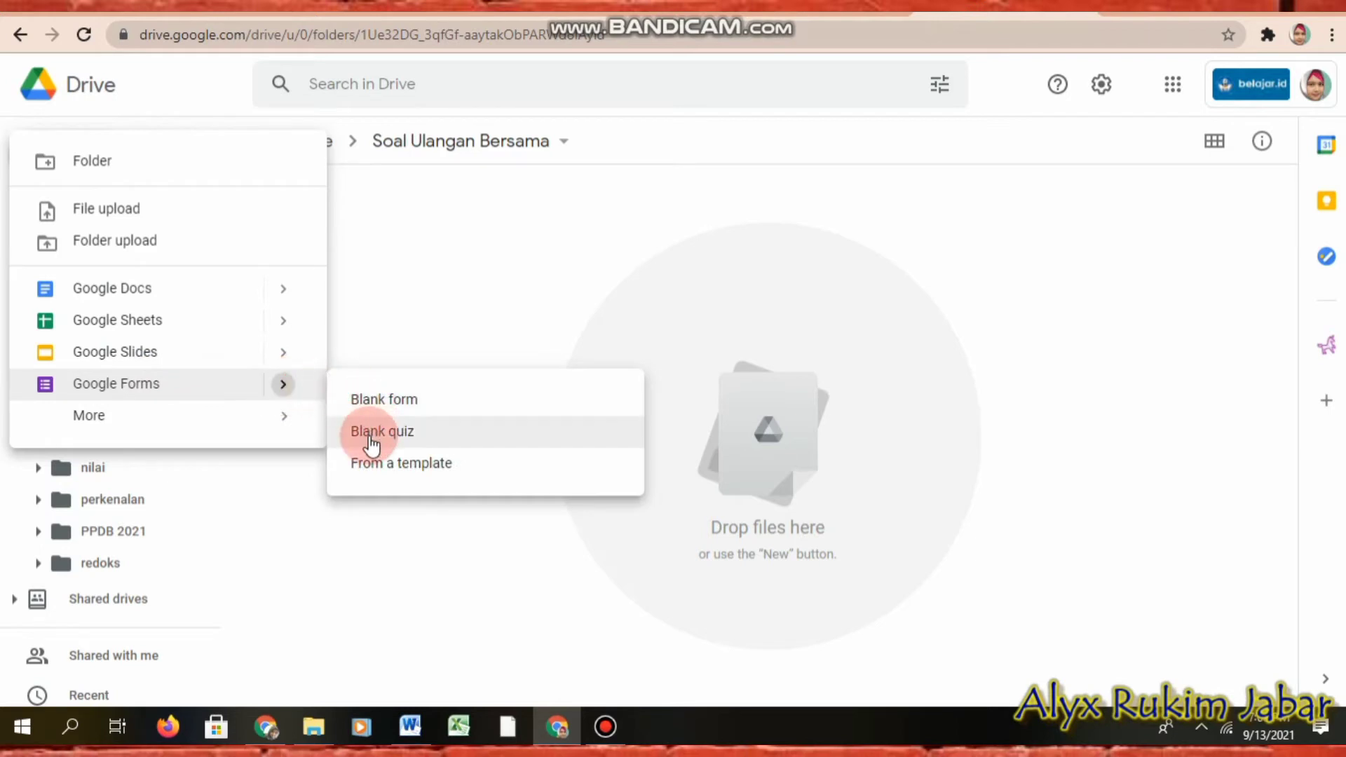
pyautogui.click(370, 439)
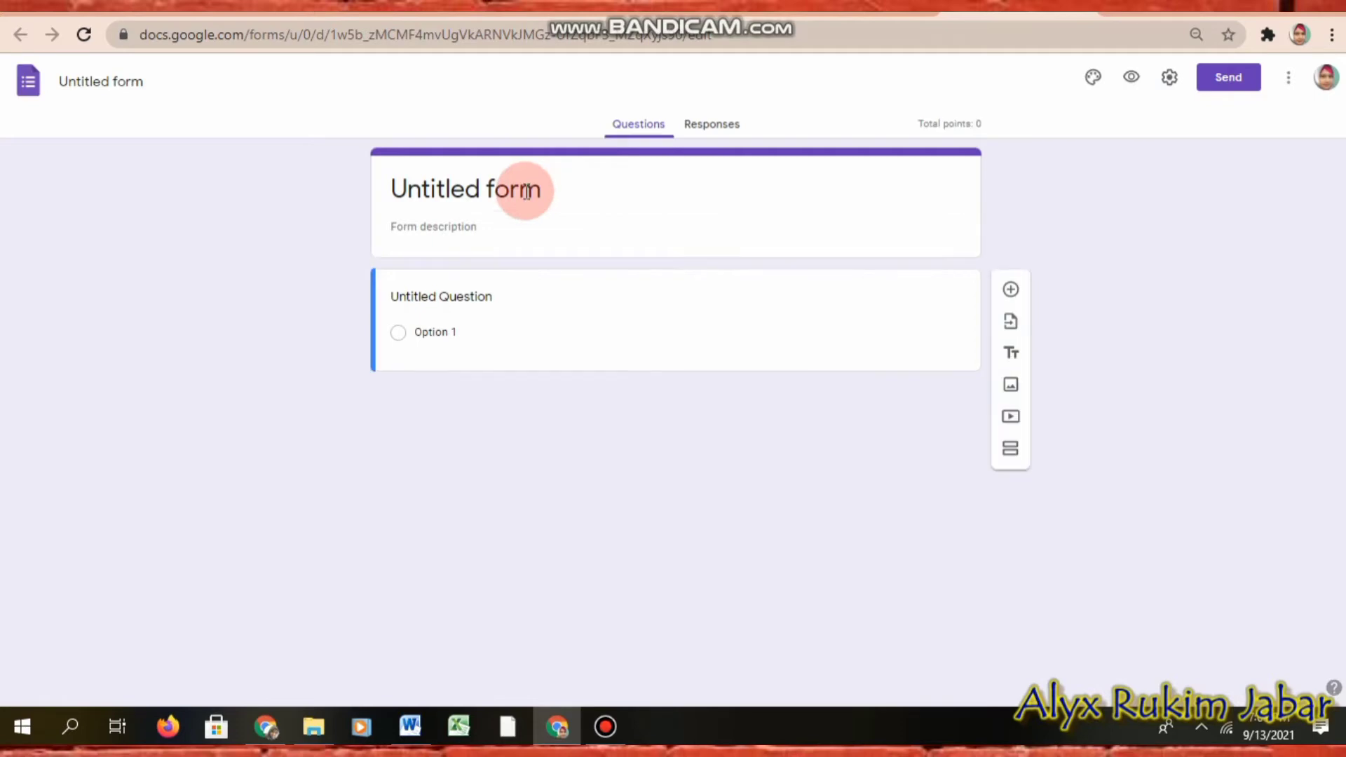
# Step: Replace 'Untitled form' with the title 'Soal Ulangan Harian Bersama KIMIA Kelas XII'
pyautogui.click(556, 188)
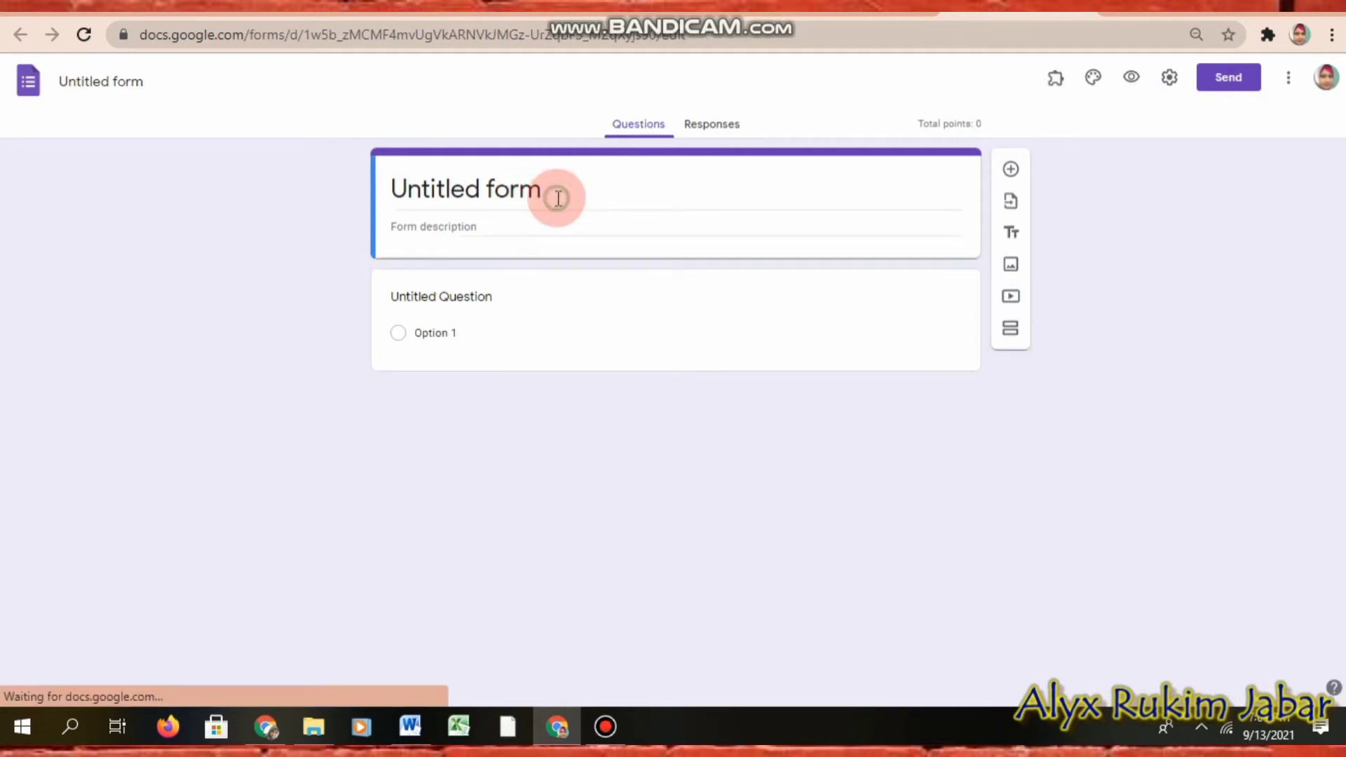
pyautogui.moveTo(556, 197); pyautogui.dragTo(345, 196)
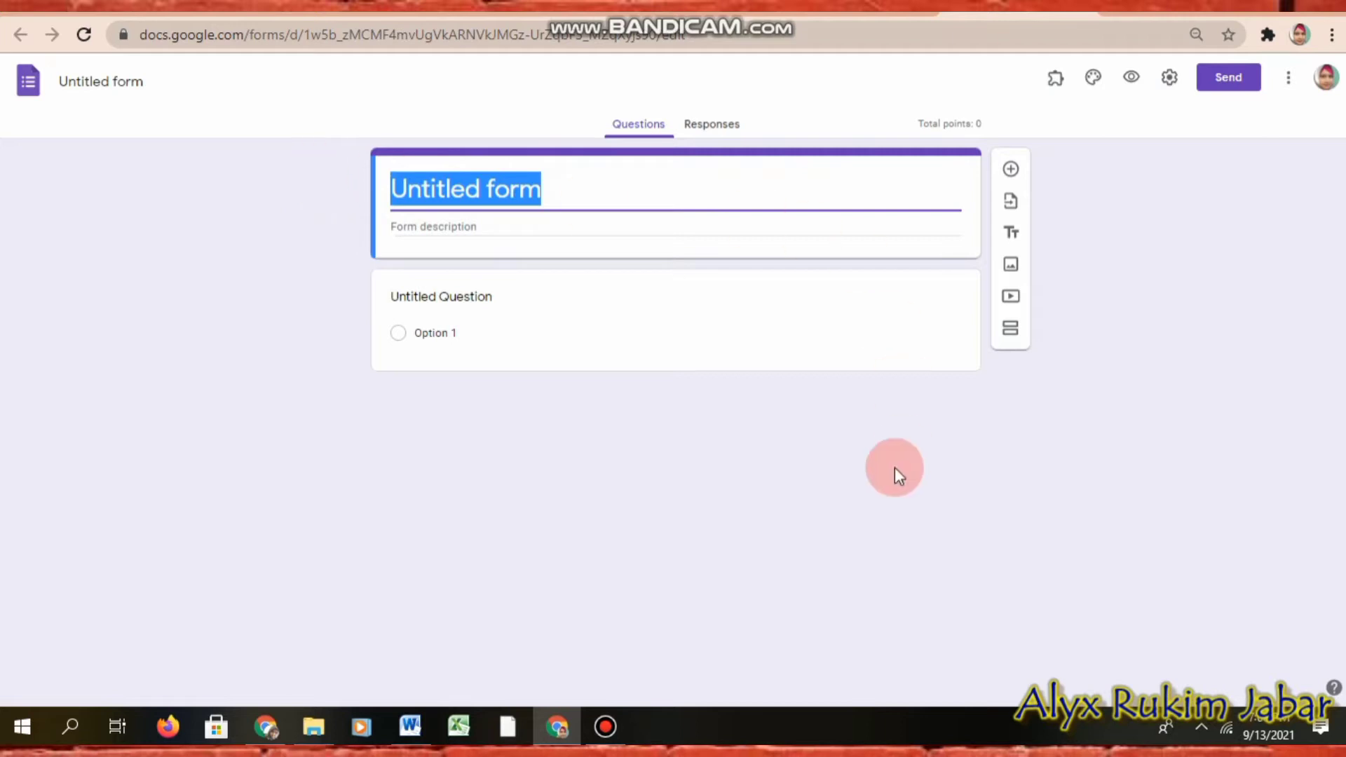
pyautogui.write('S')
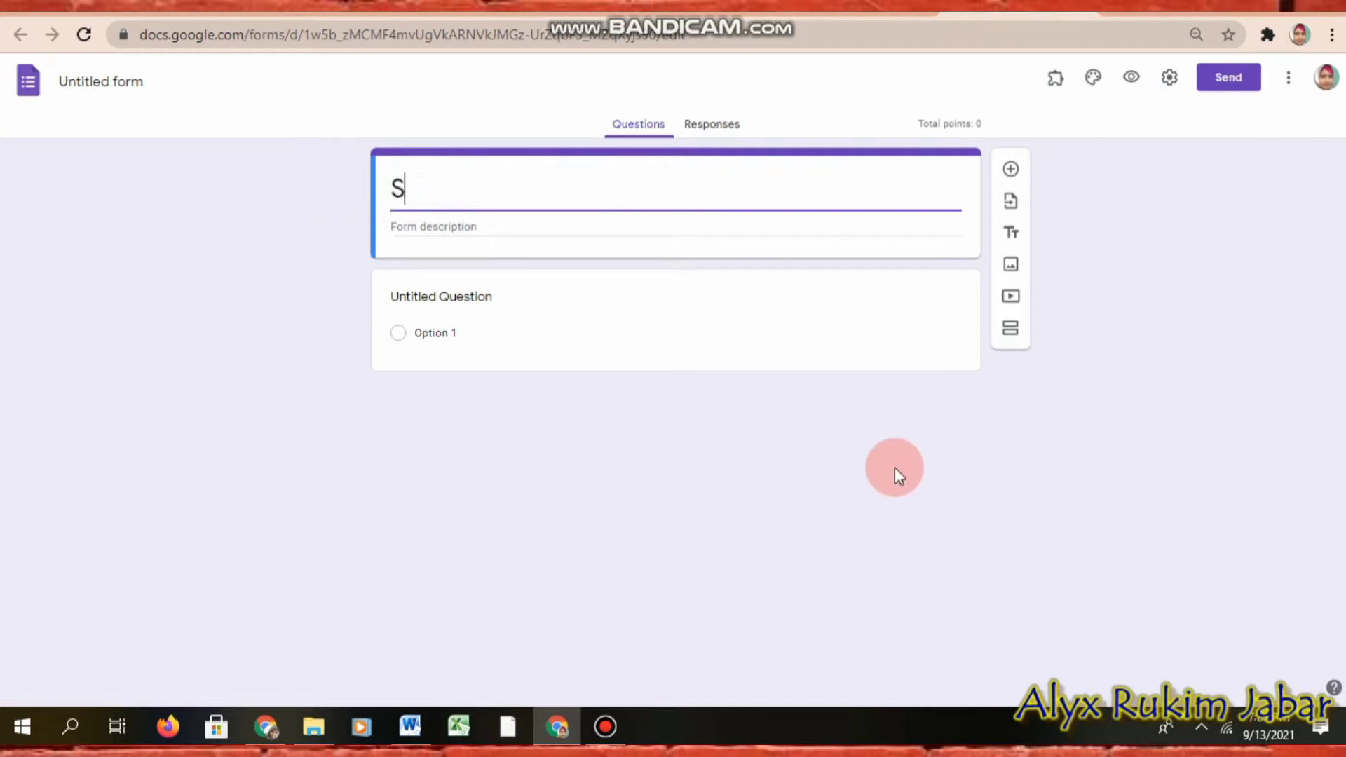
pyautogui.write('oal Ulang')
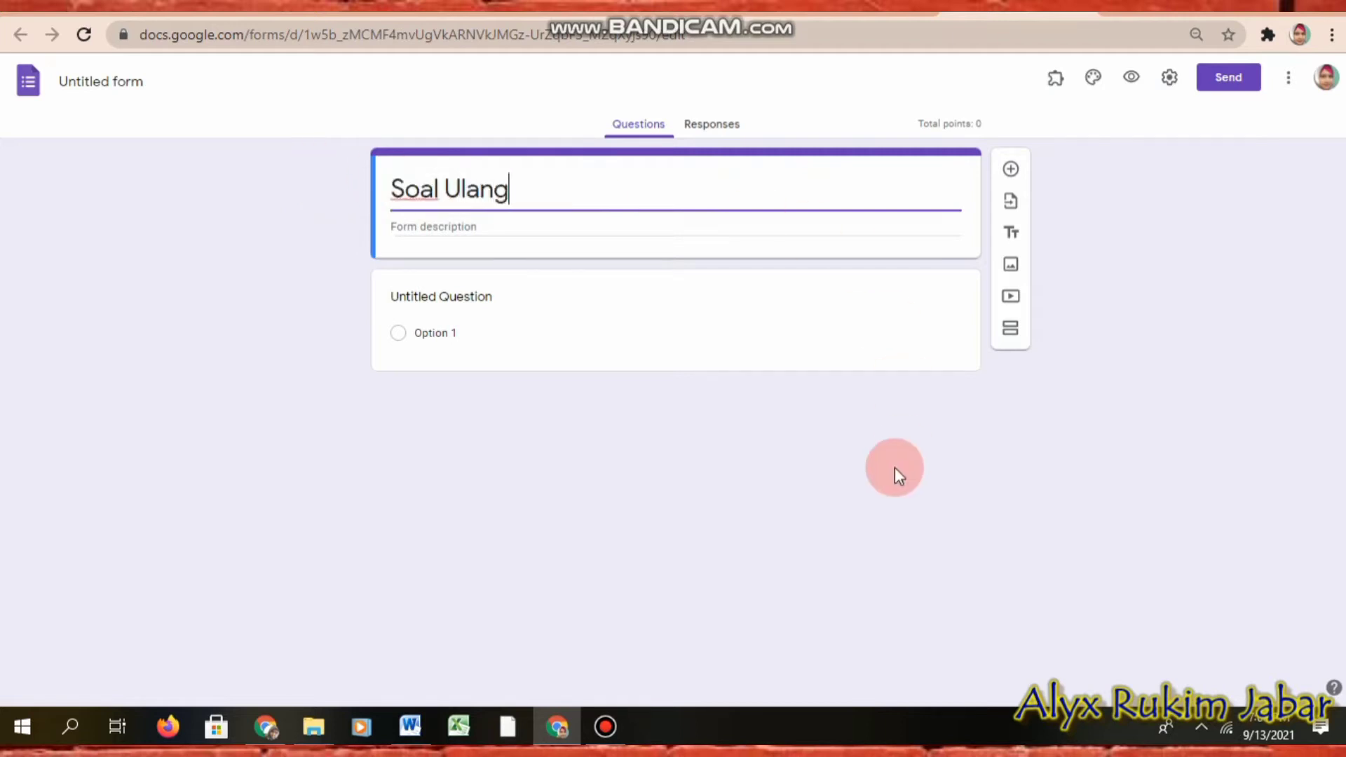
pyautogui.write('an Harian')
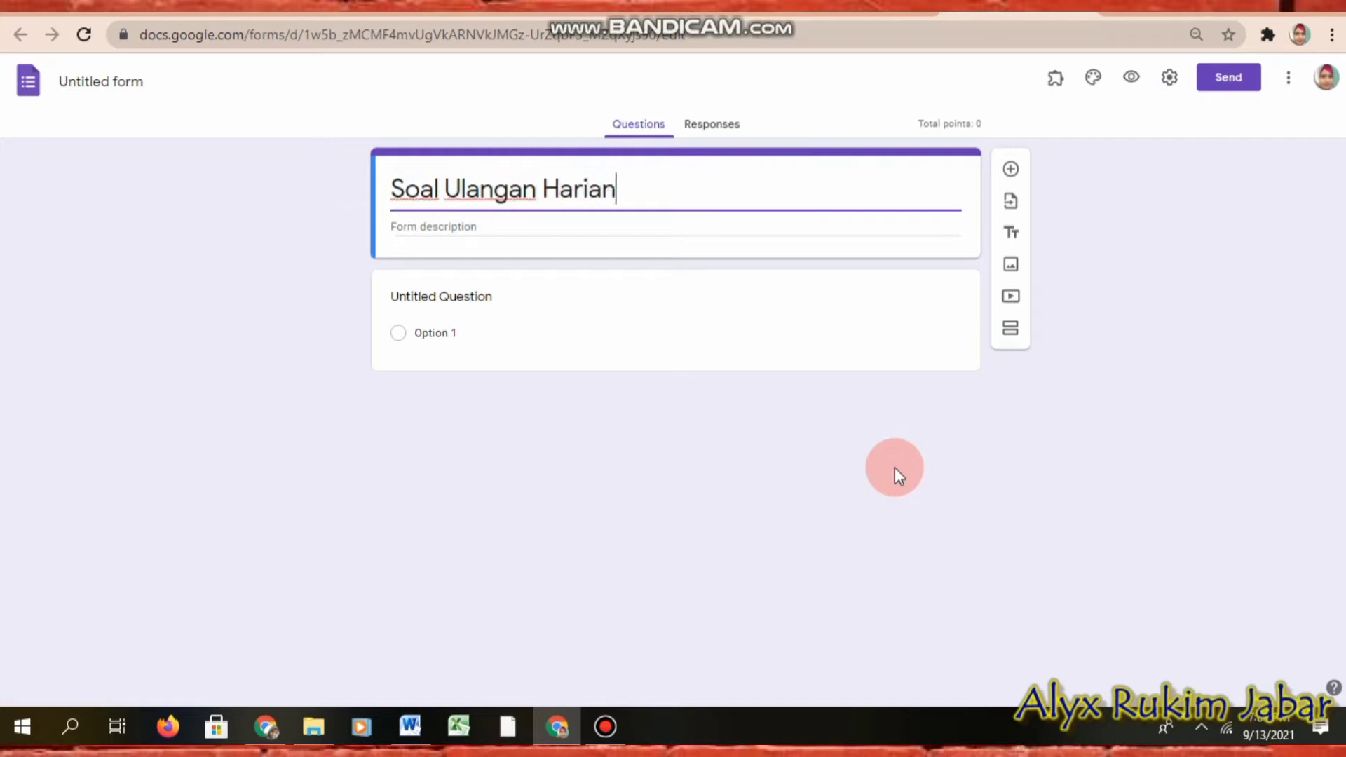
pyautogui.write(' Bersama ')
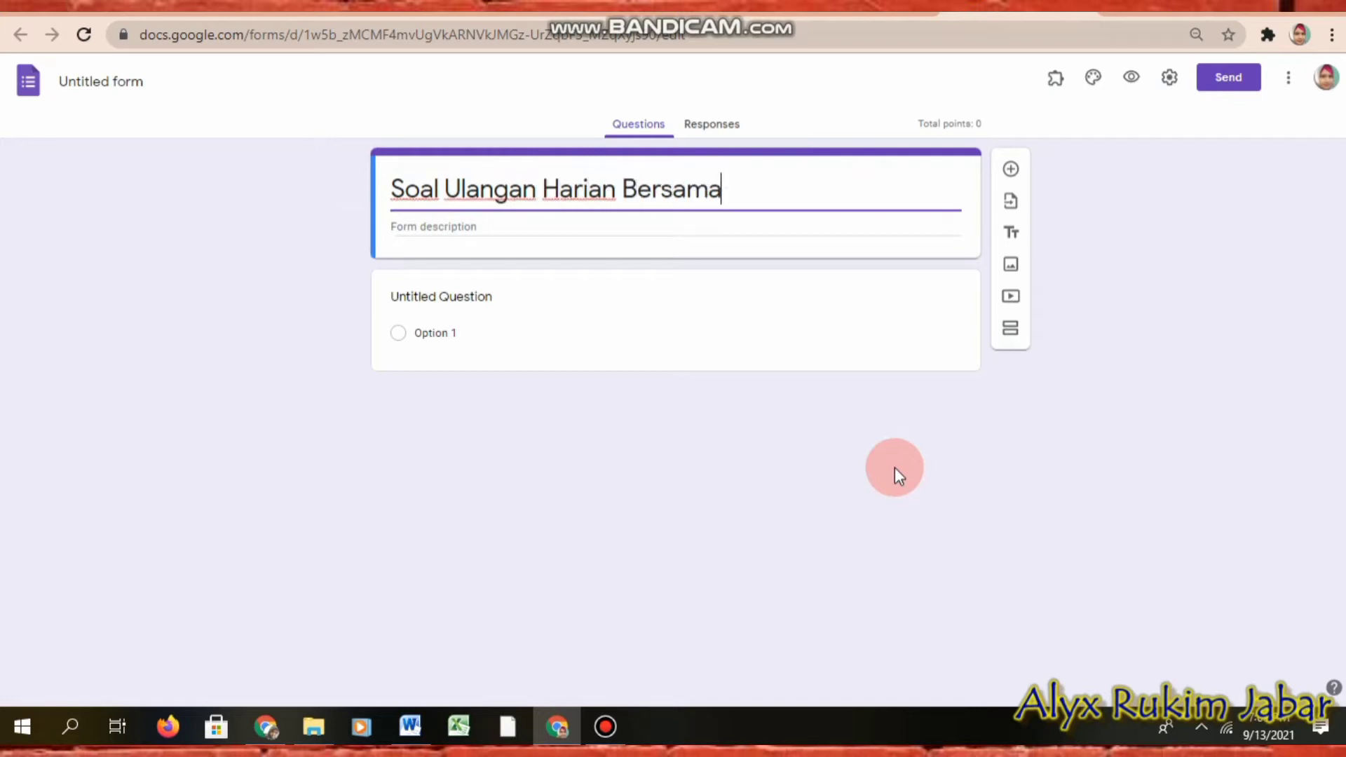
pyautogui.write('KIMIA KE')
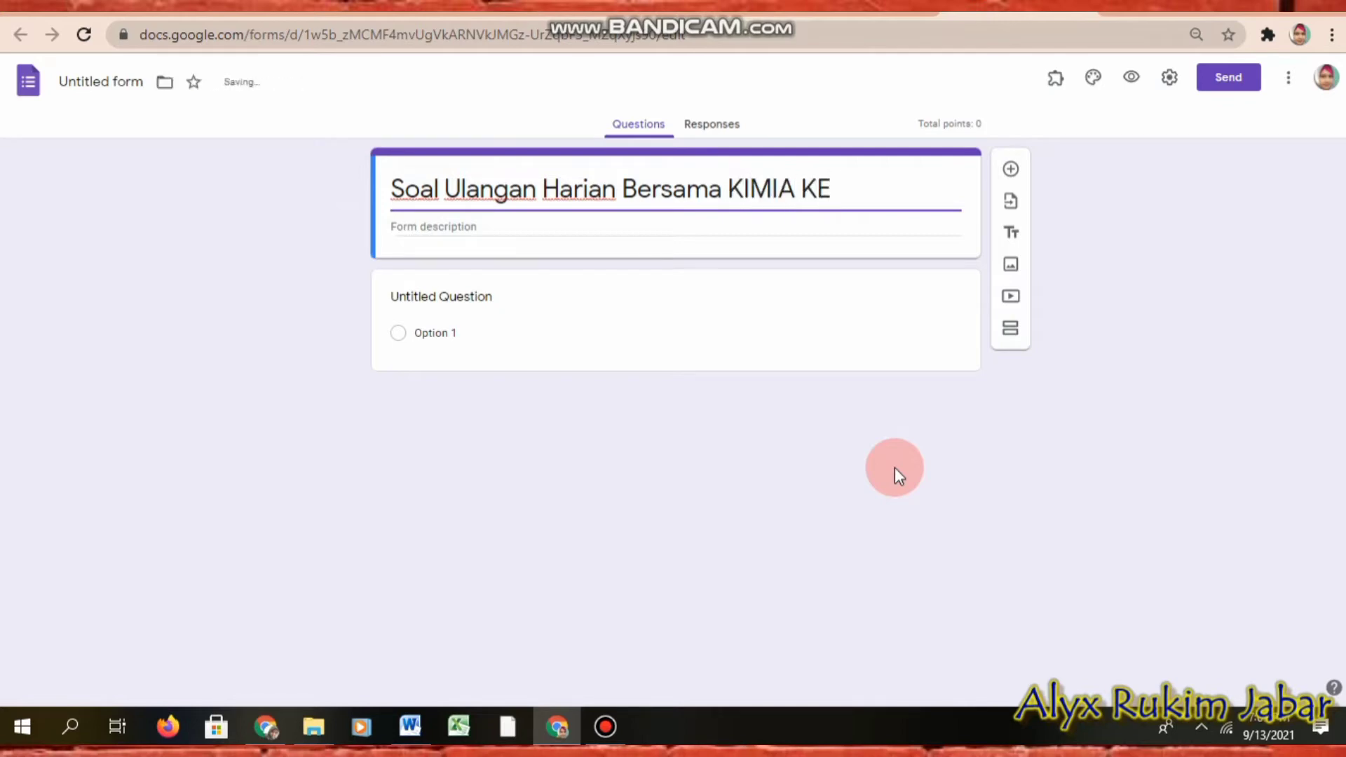
pyautogui.press('BackSpace')
pyautogui.write('elas XI')
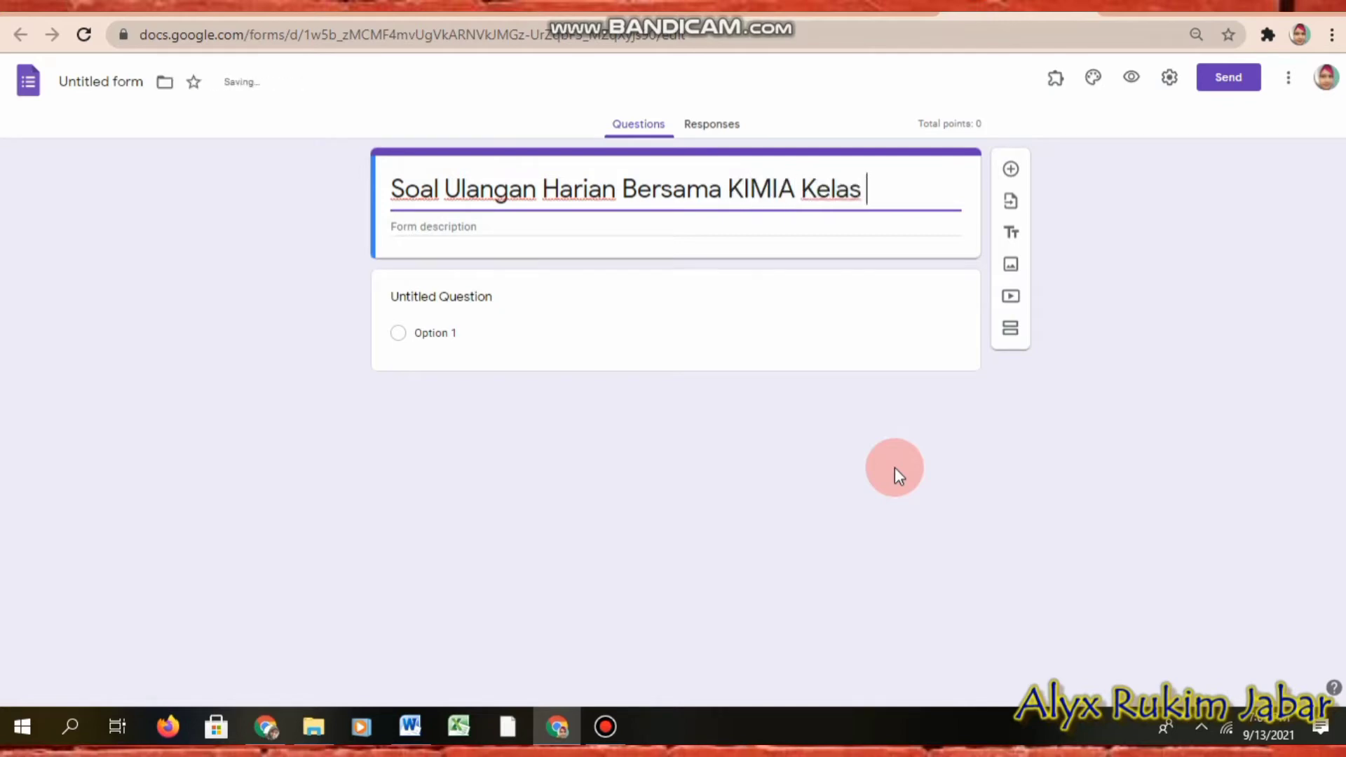
pyautogui.write('I')
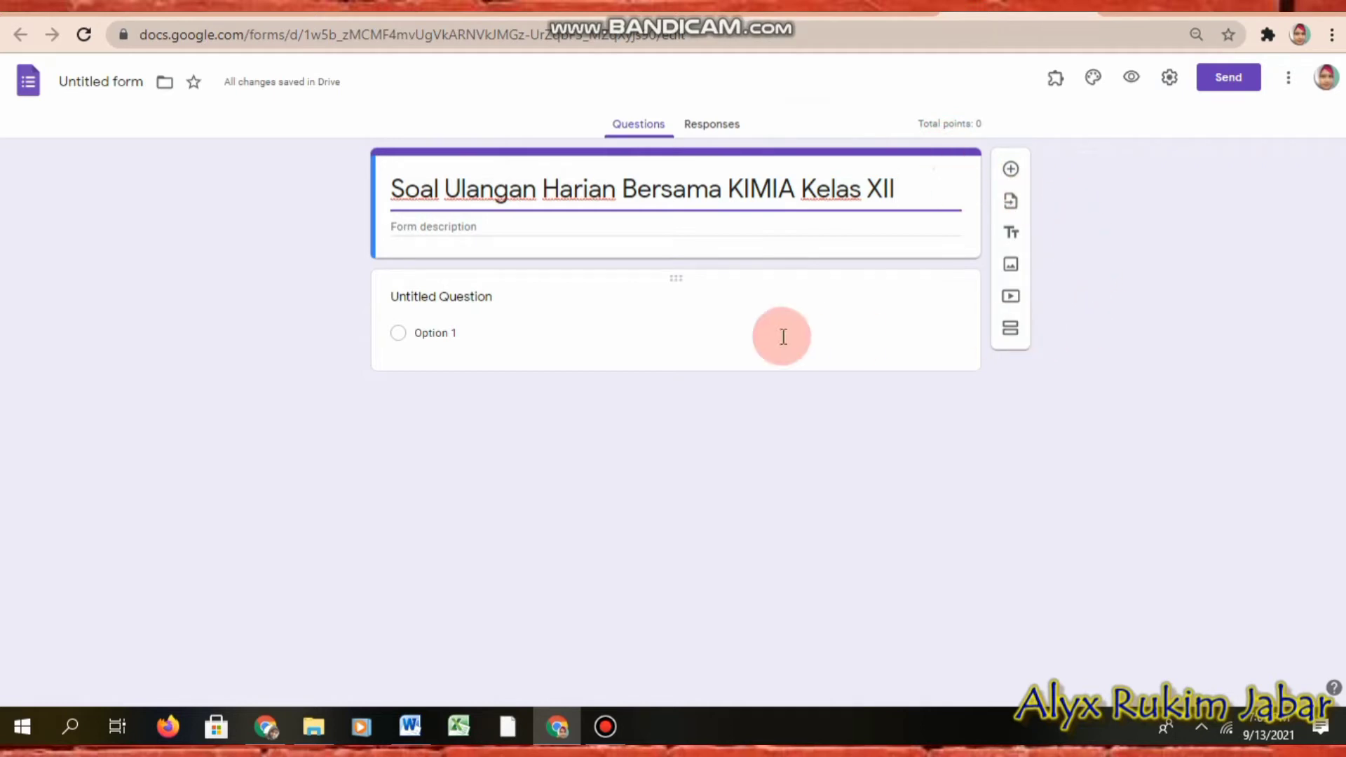
pyautogui.click(762, 314)
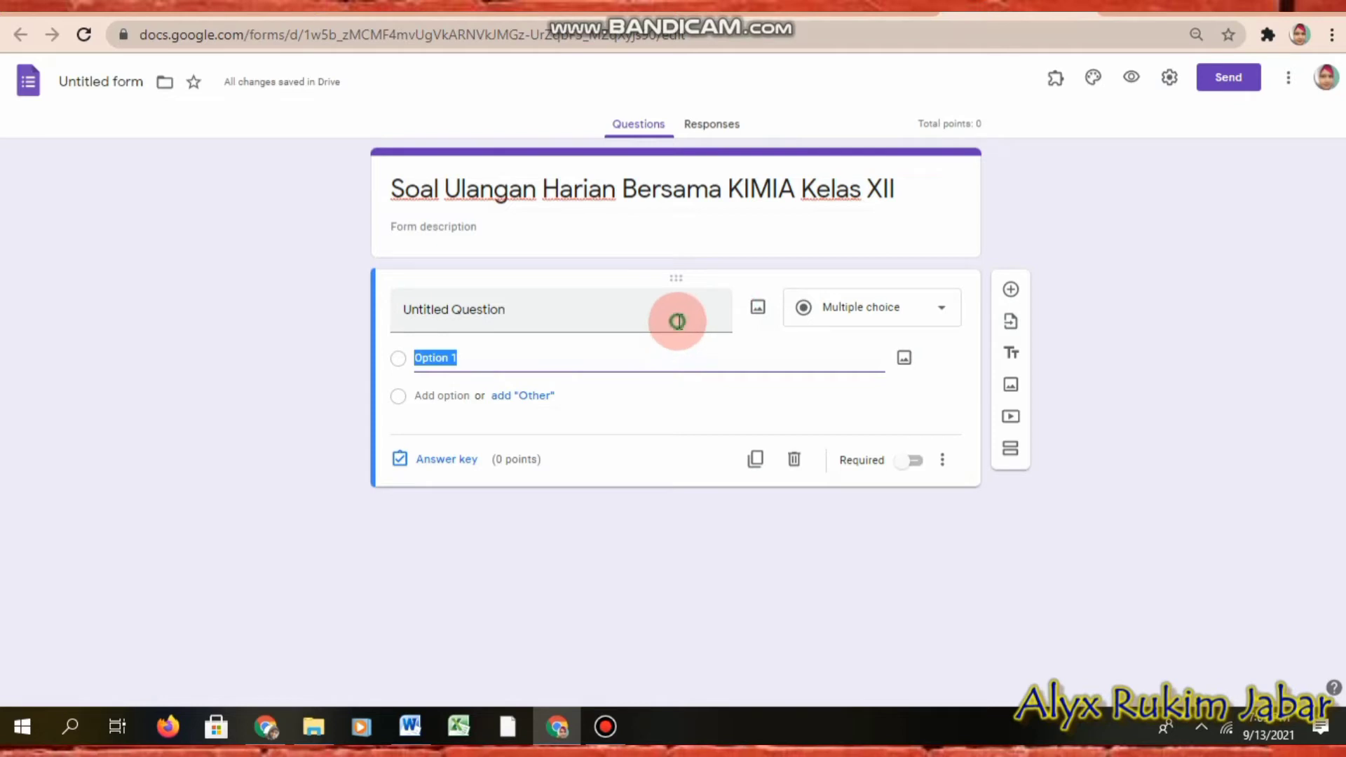
# Step: Title the first question 'NAMA SISWA' and make it required
pyautogui.click(677, 319)
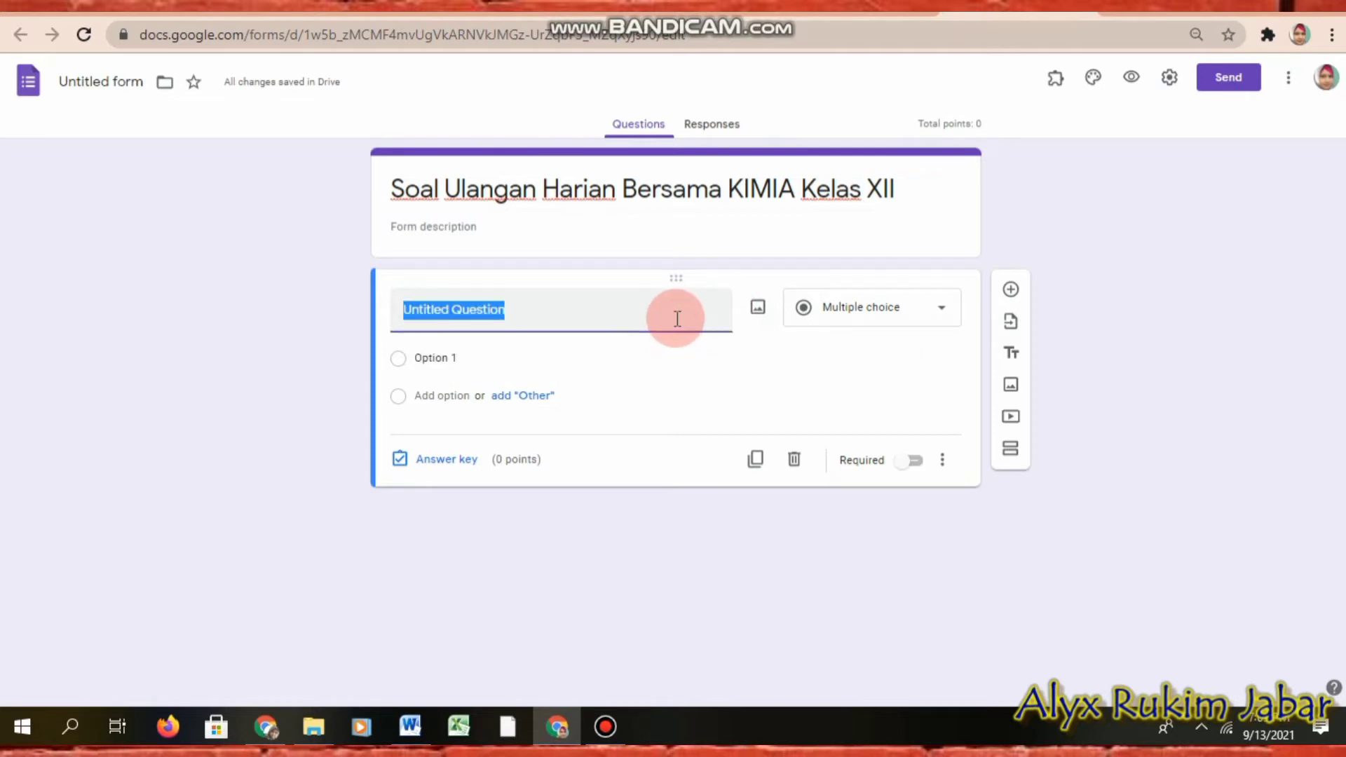
pyautogui.write('NAMA SIS')
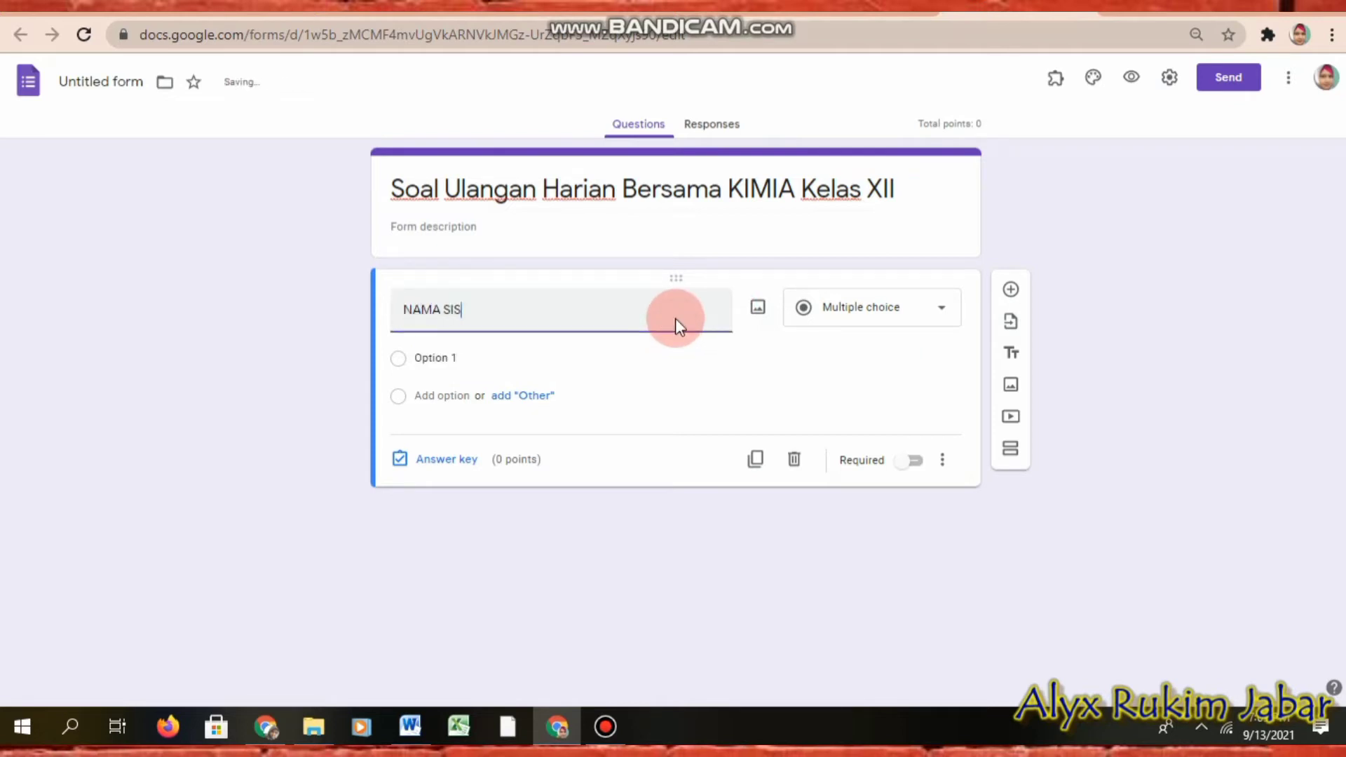
pyautogui.write('WA')
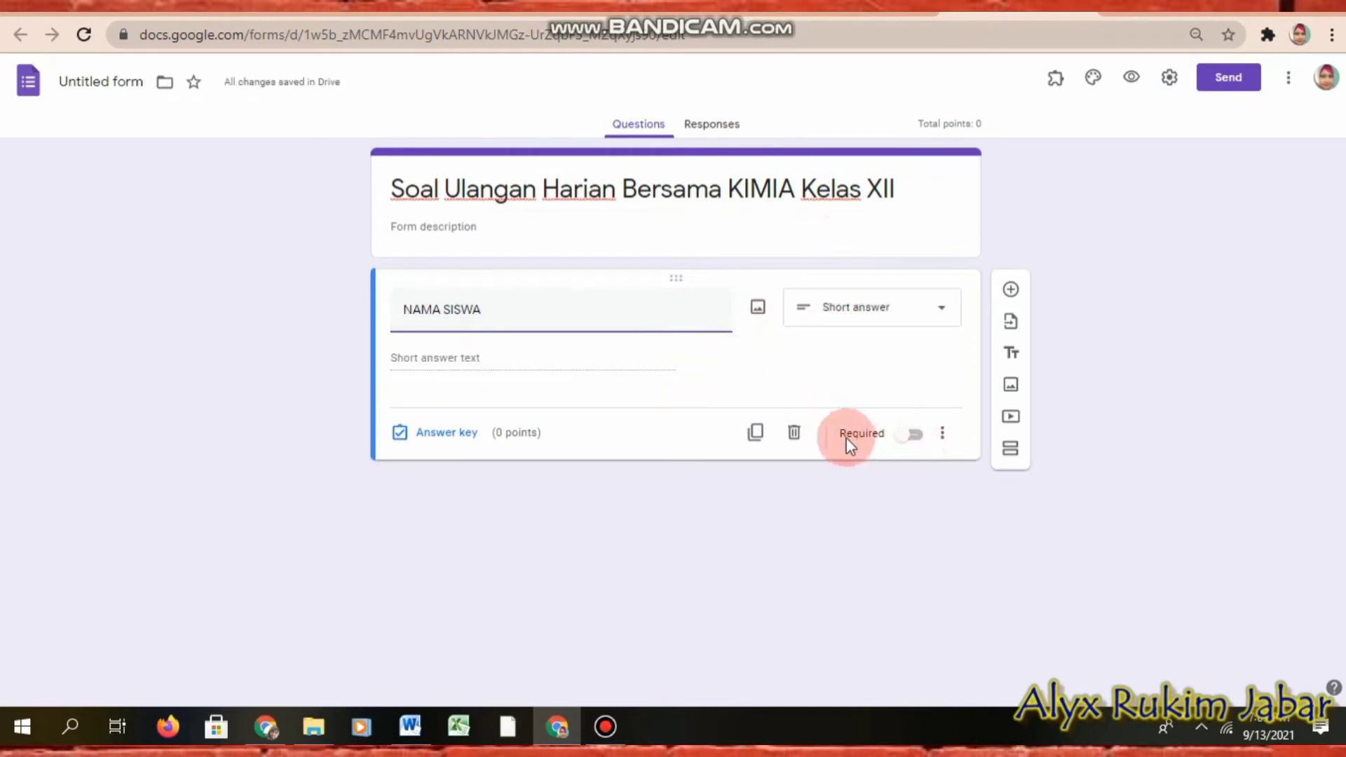
pyautogui.click(907, 443)
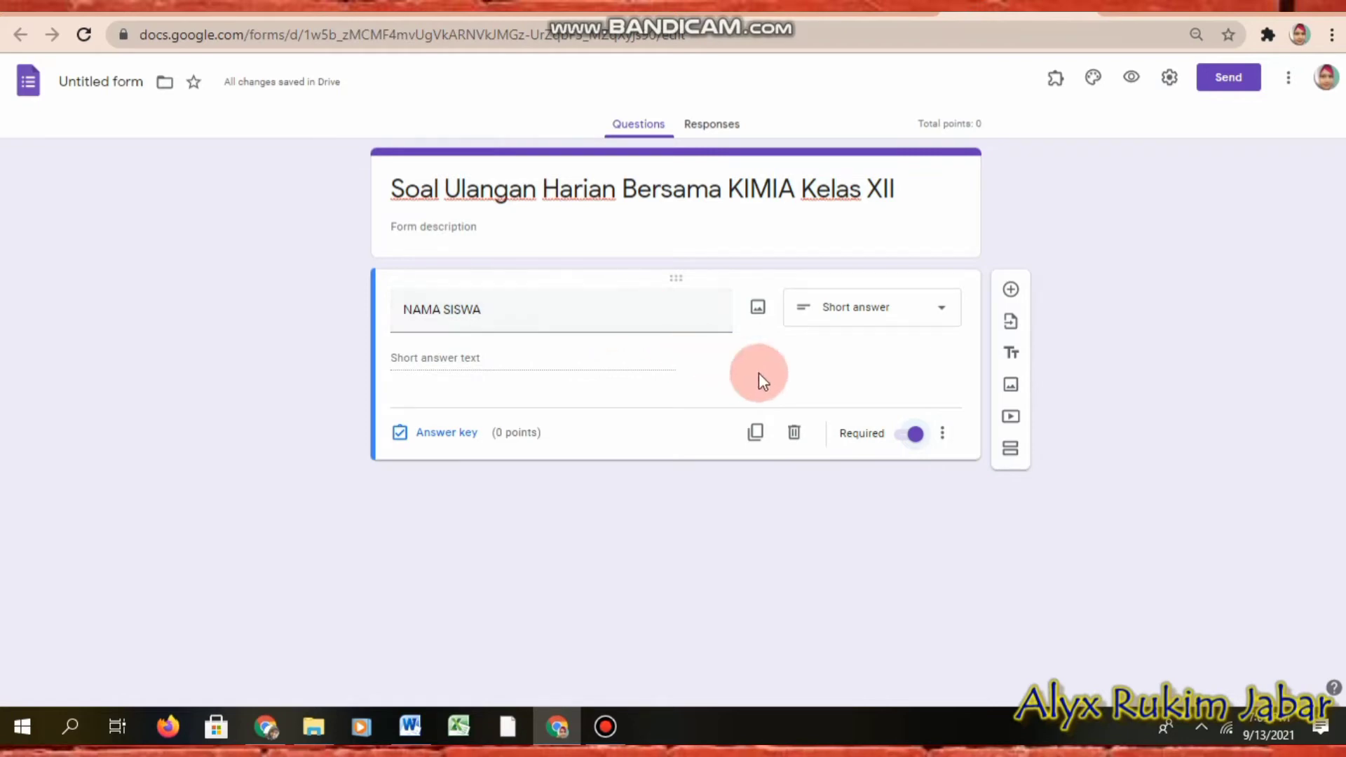
# Step: Add the description 'Isilah dengan menggunakan Huruf KAPITAL' under NAMA SISWA
pyautogui.click(943, 442)
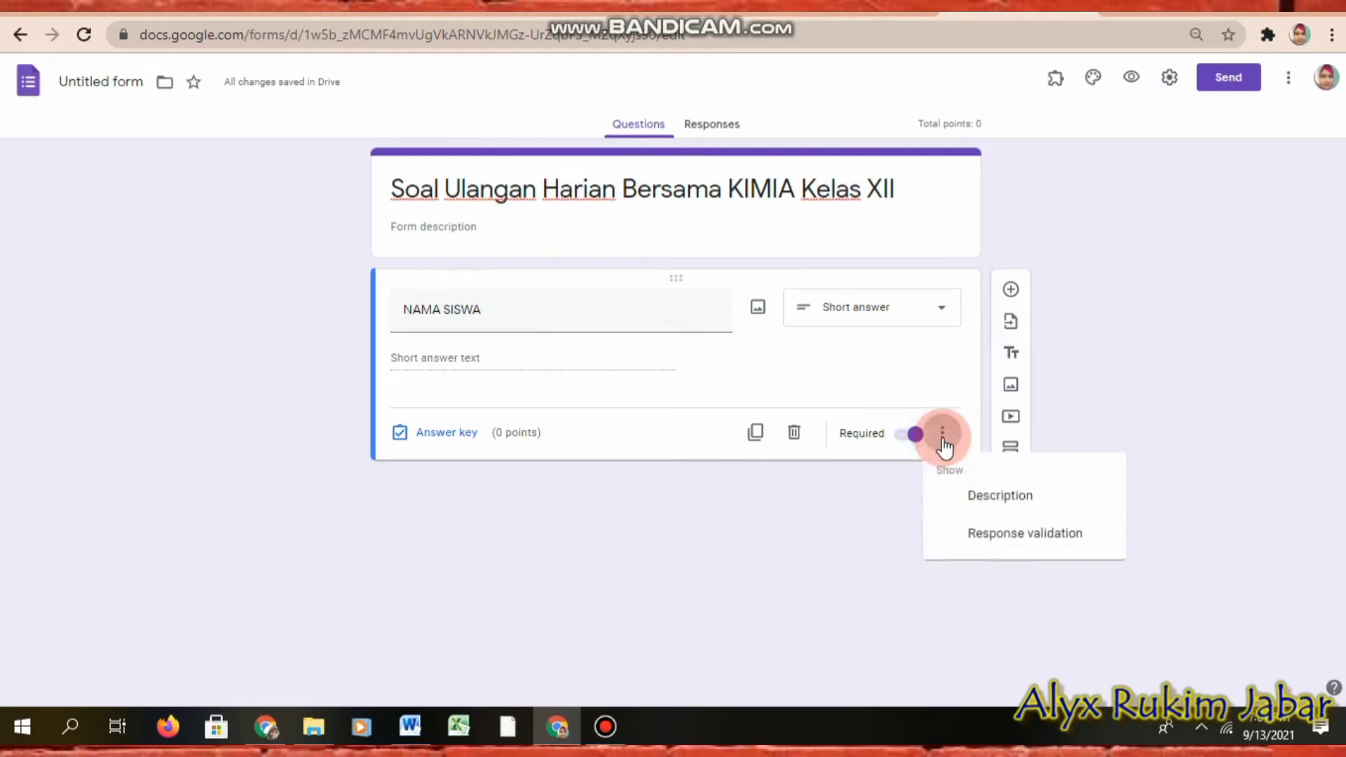
pyautogui.click(963, 501)
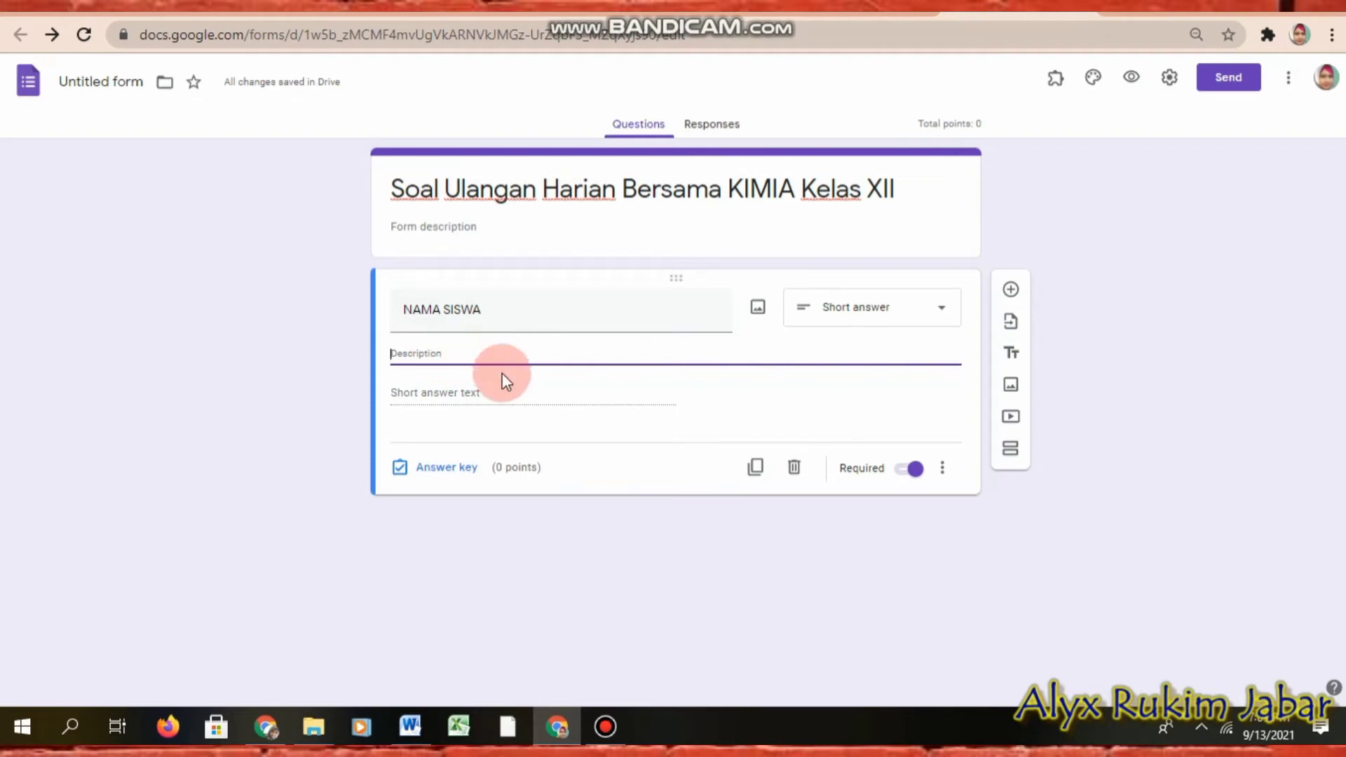
pyautogui.write('Isilah d')
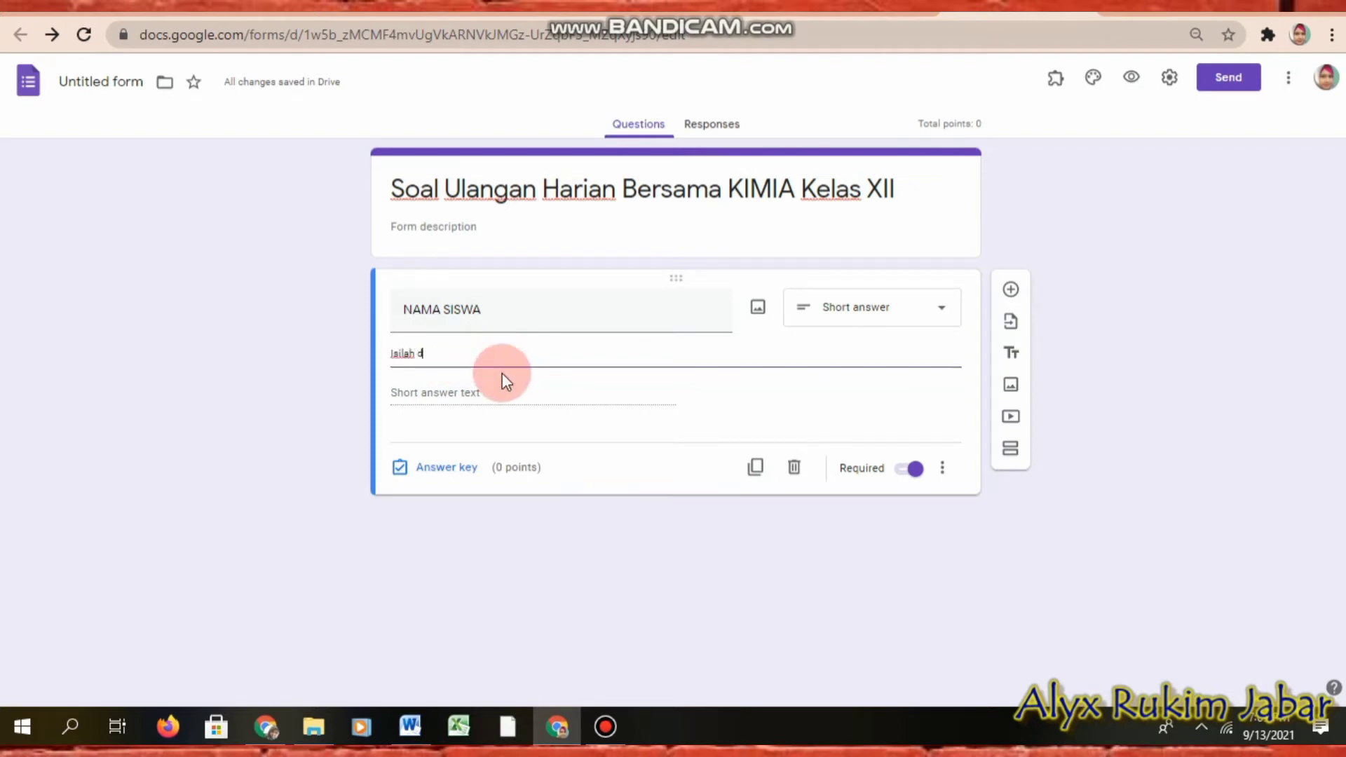
pyautogui.write('engan menggunakan H')
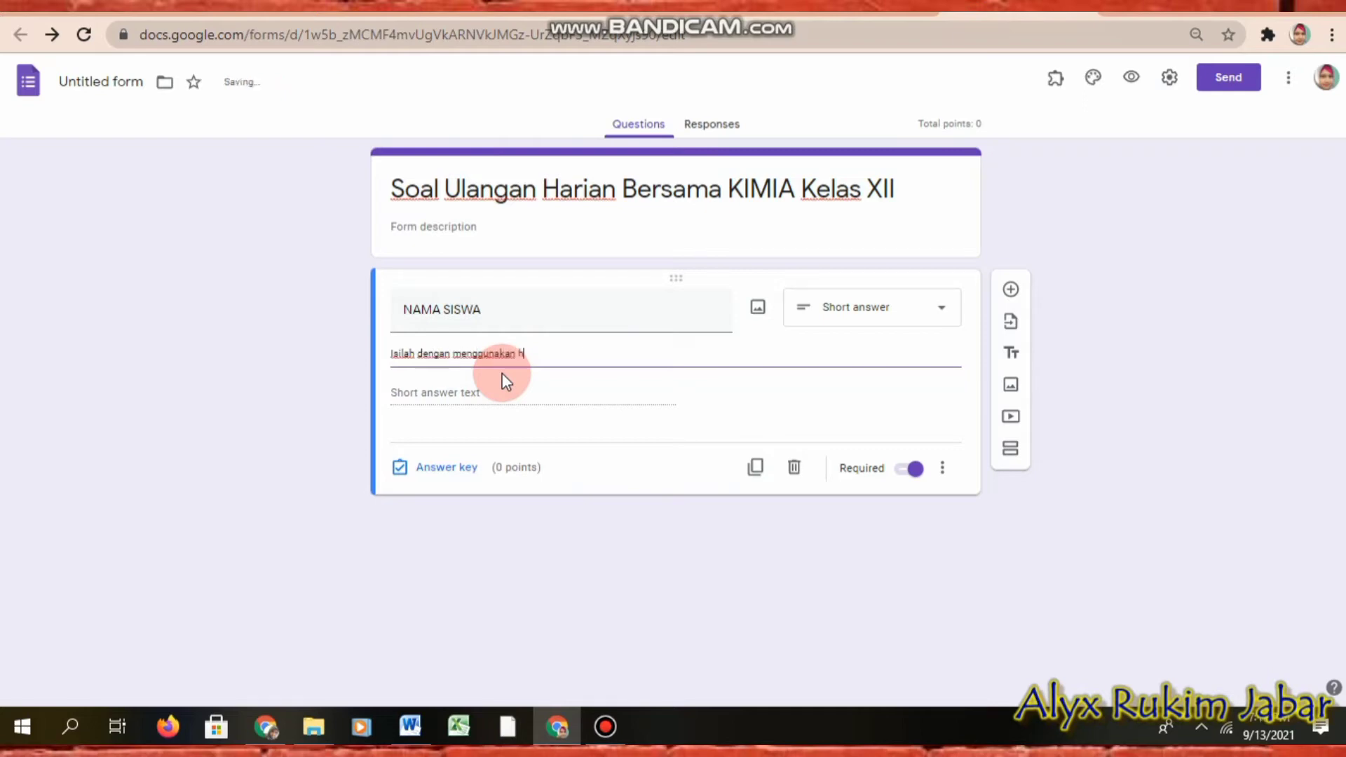
pyautogui.write('uruf KAPITAL')
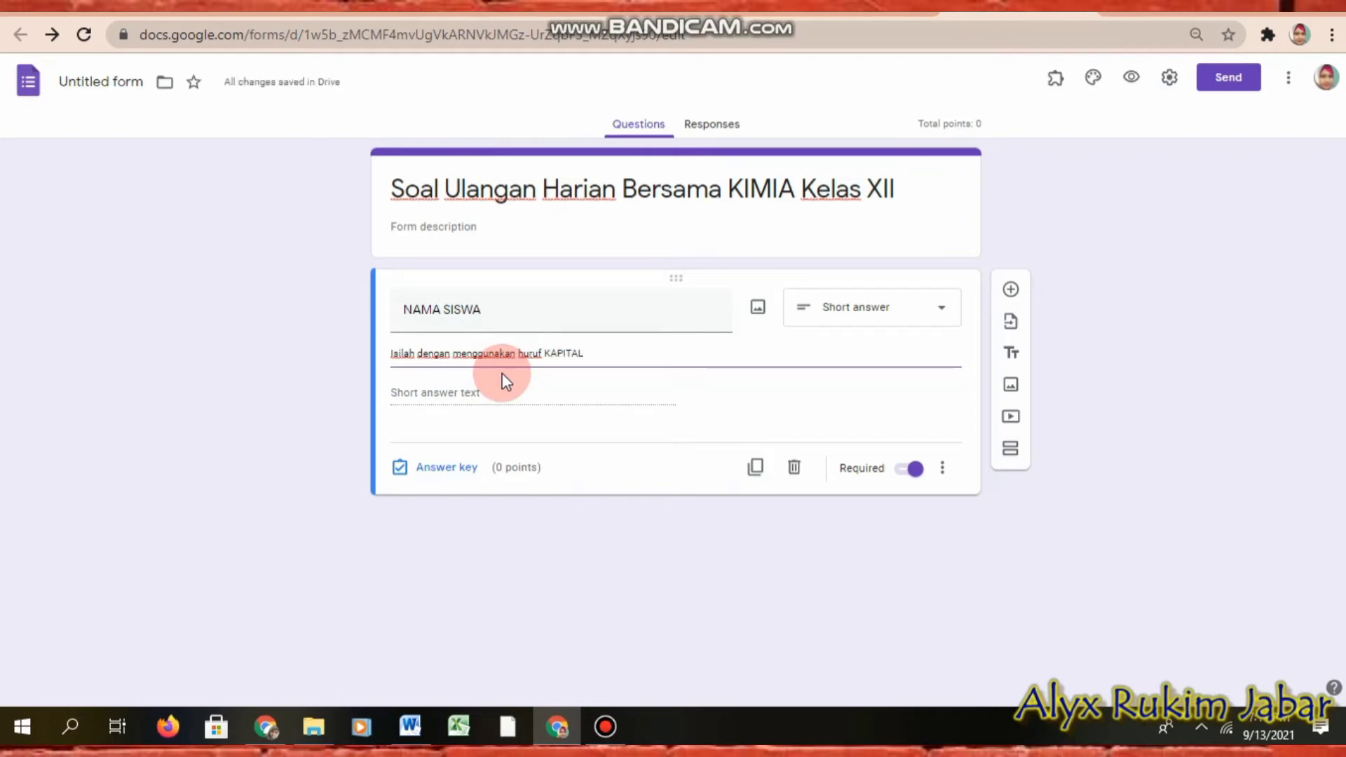
# Step: Keep NAMA SISWA as Short answer and add a new question titled KELAS
pyautogui.click(880, 321)
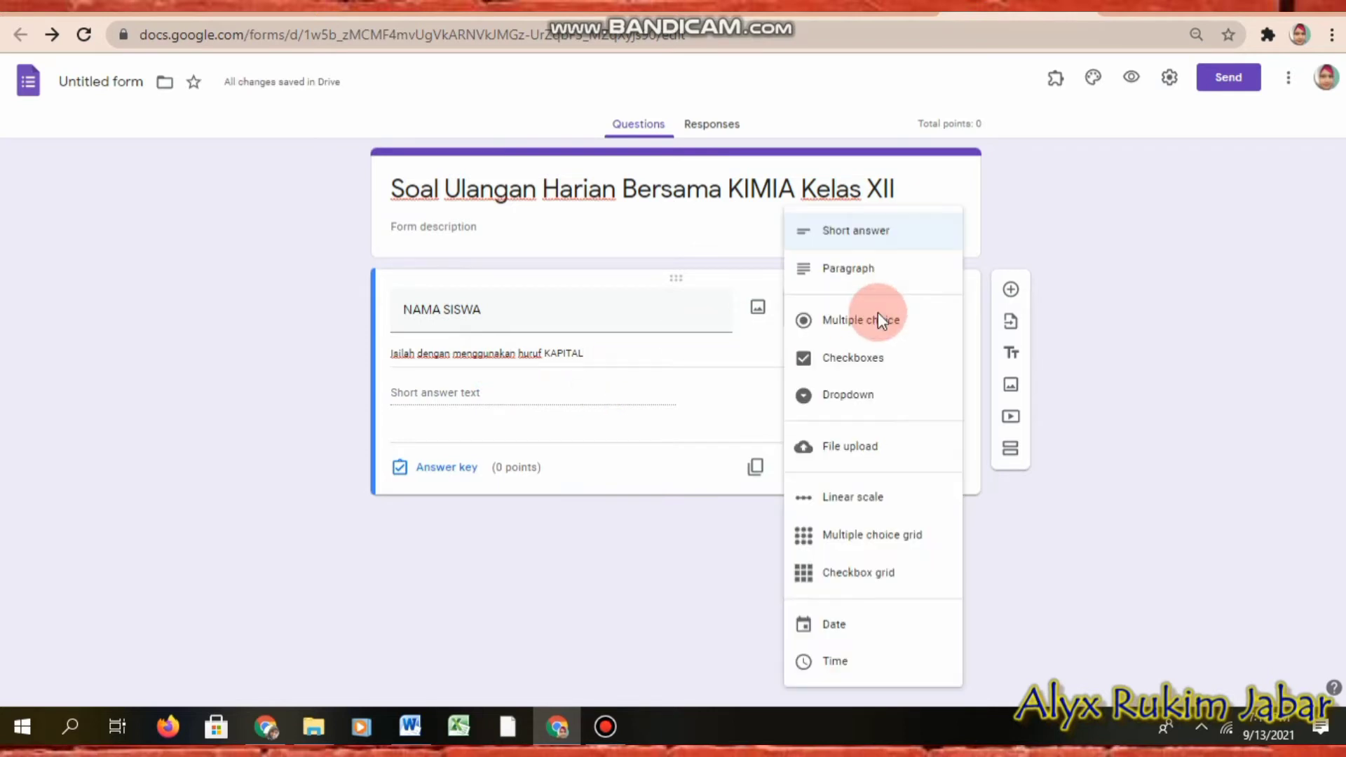
pyautogui.click(876, 238)
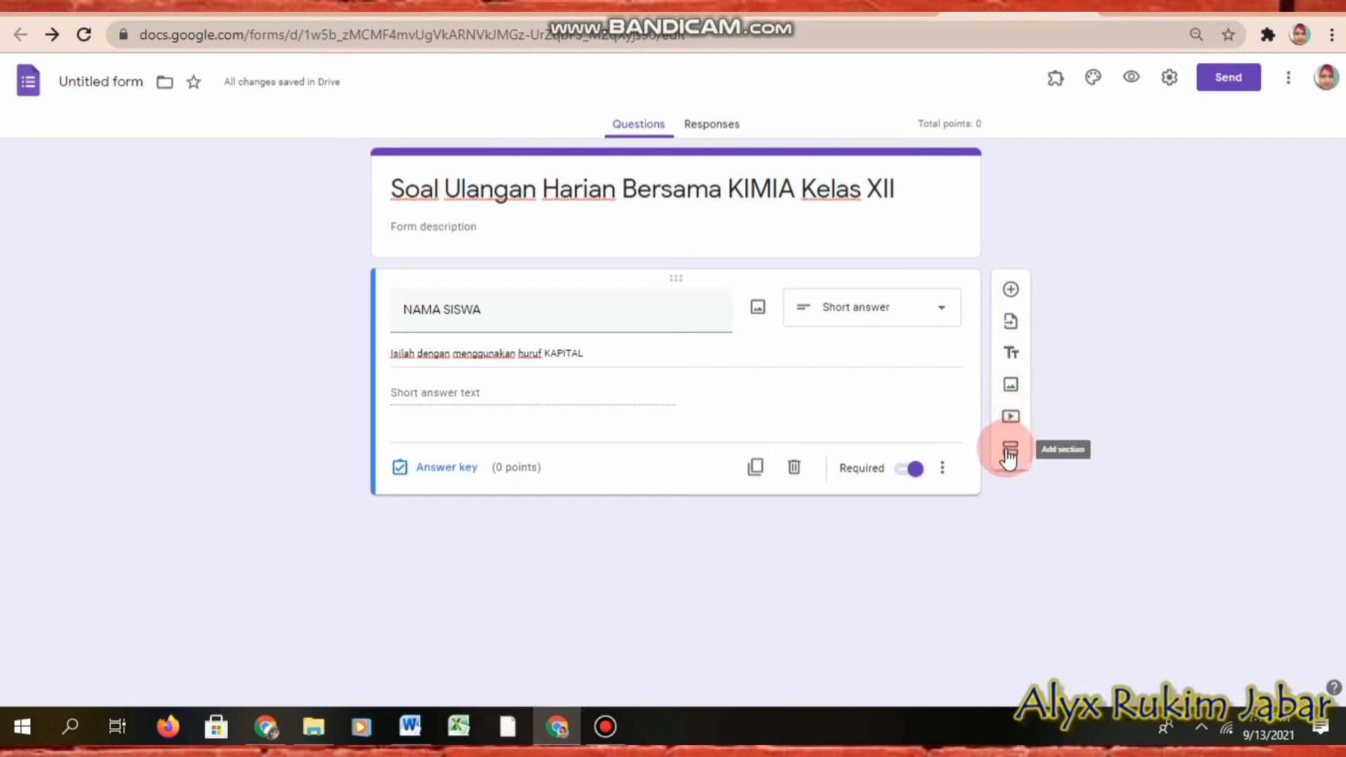
pyautogui.click(1010, 290)
pyautogui.click(571, 455)
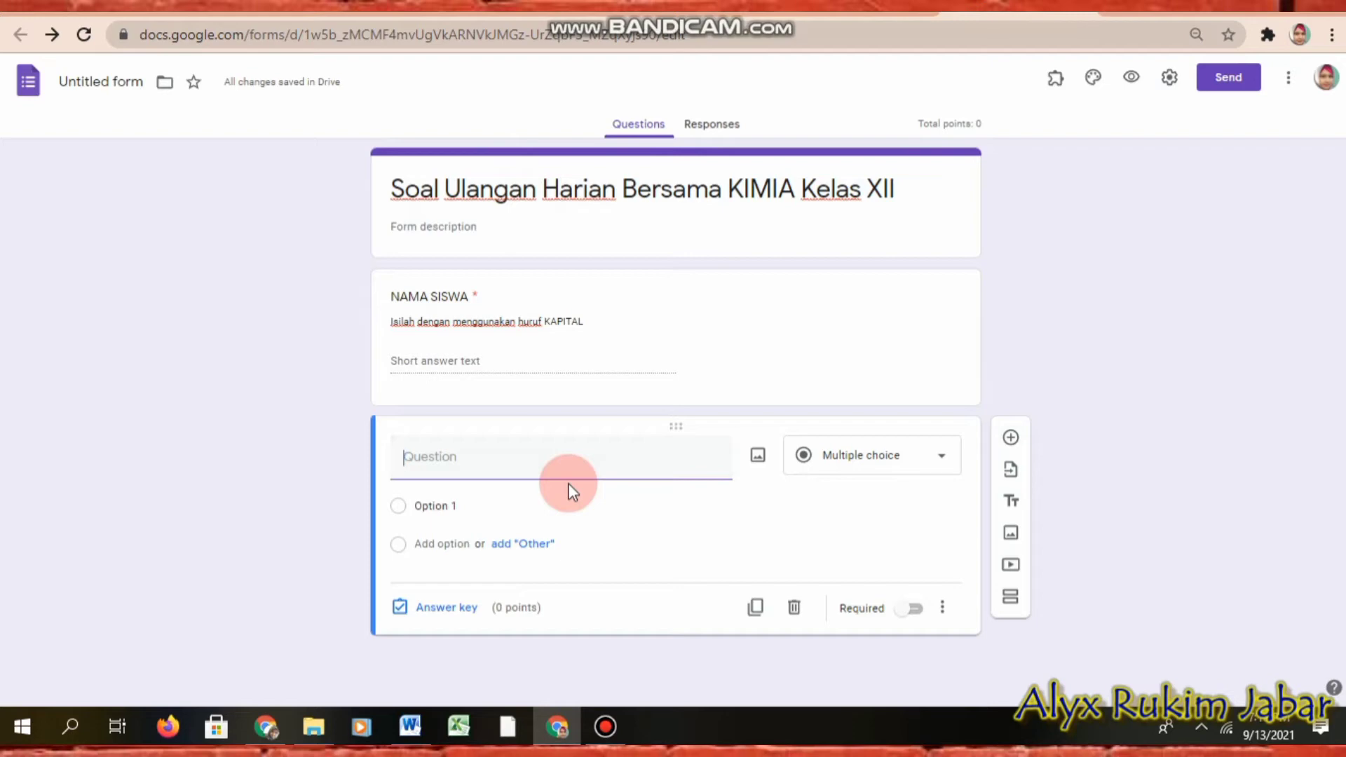
pyautogui.write('KELAS')
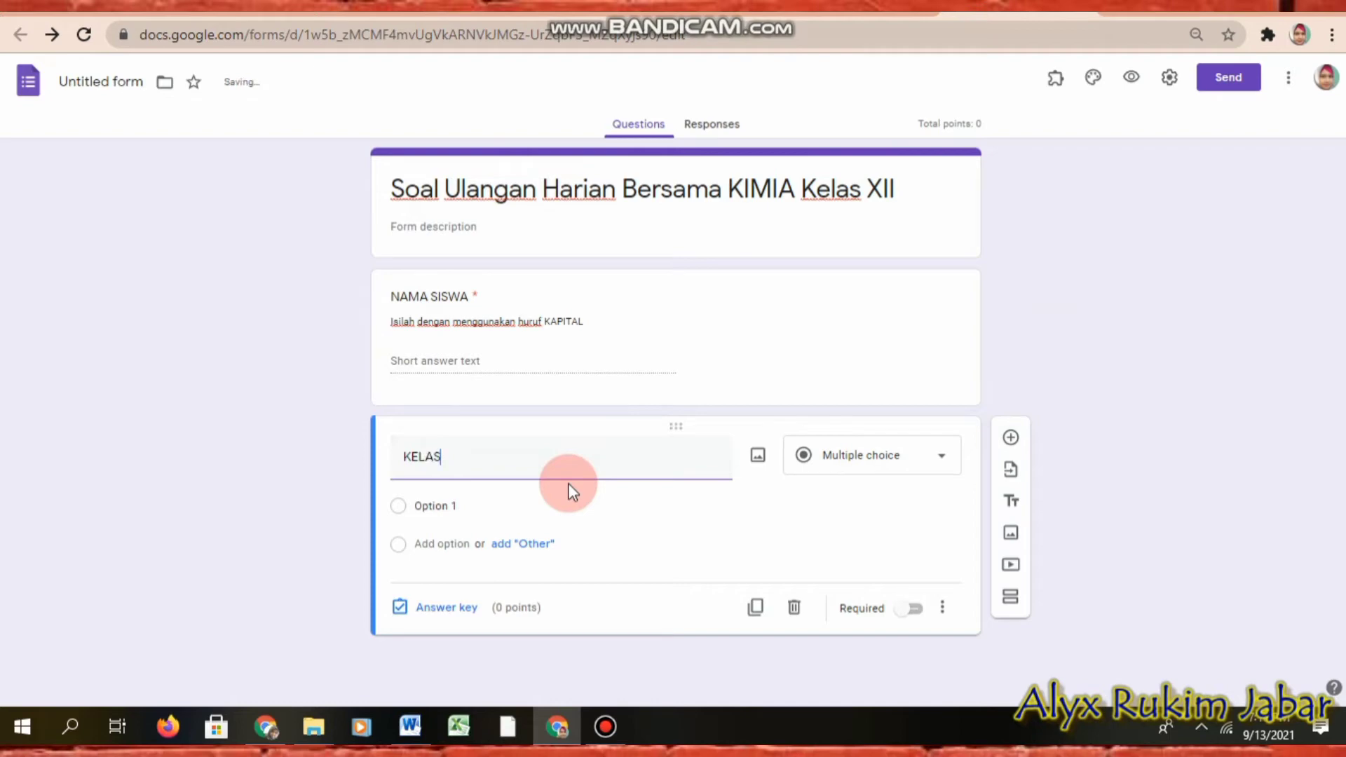
# Step: Make KELAS a Dropdown with options X MIPA 1 and X MIPA 2, then paste more classes
pyautogui.click(859, 462)
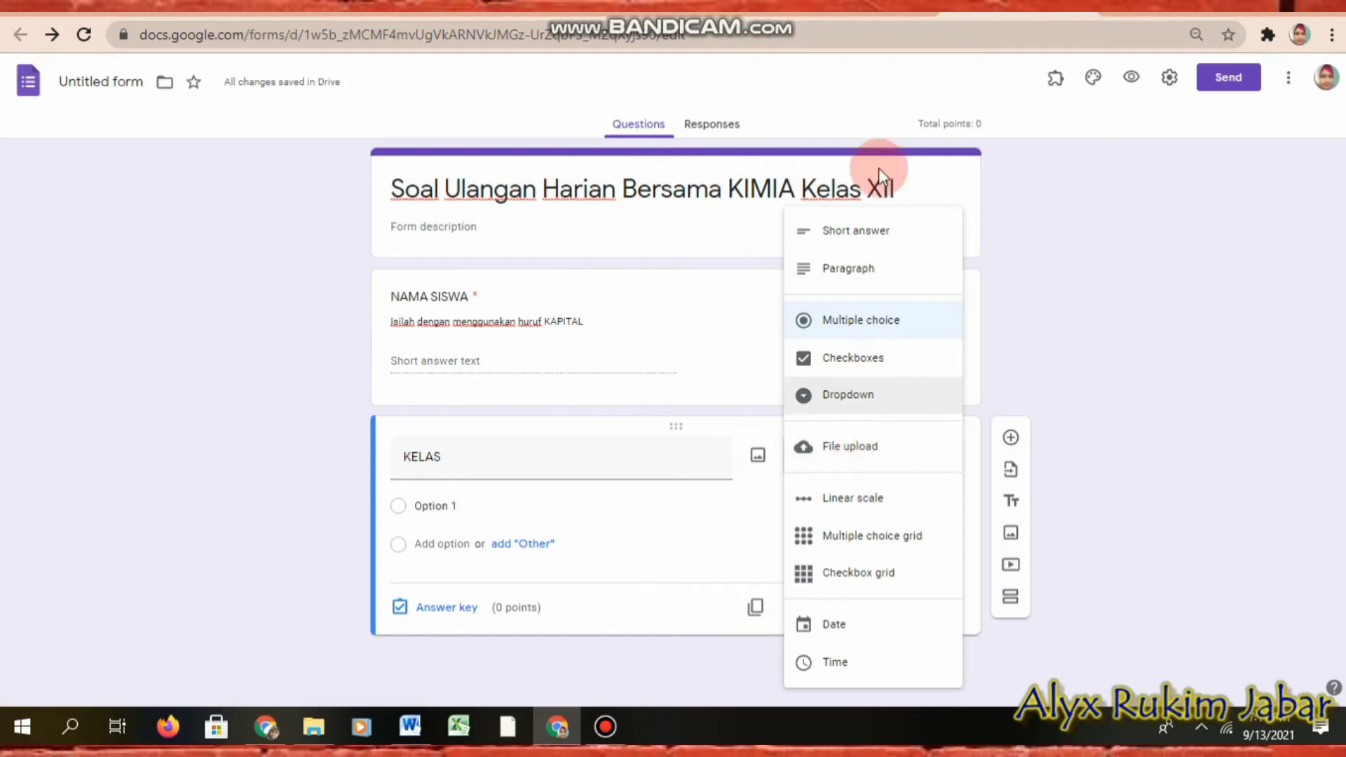
pyautogui.click(846, 396)
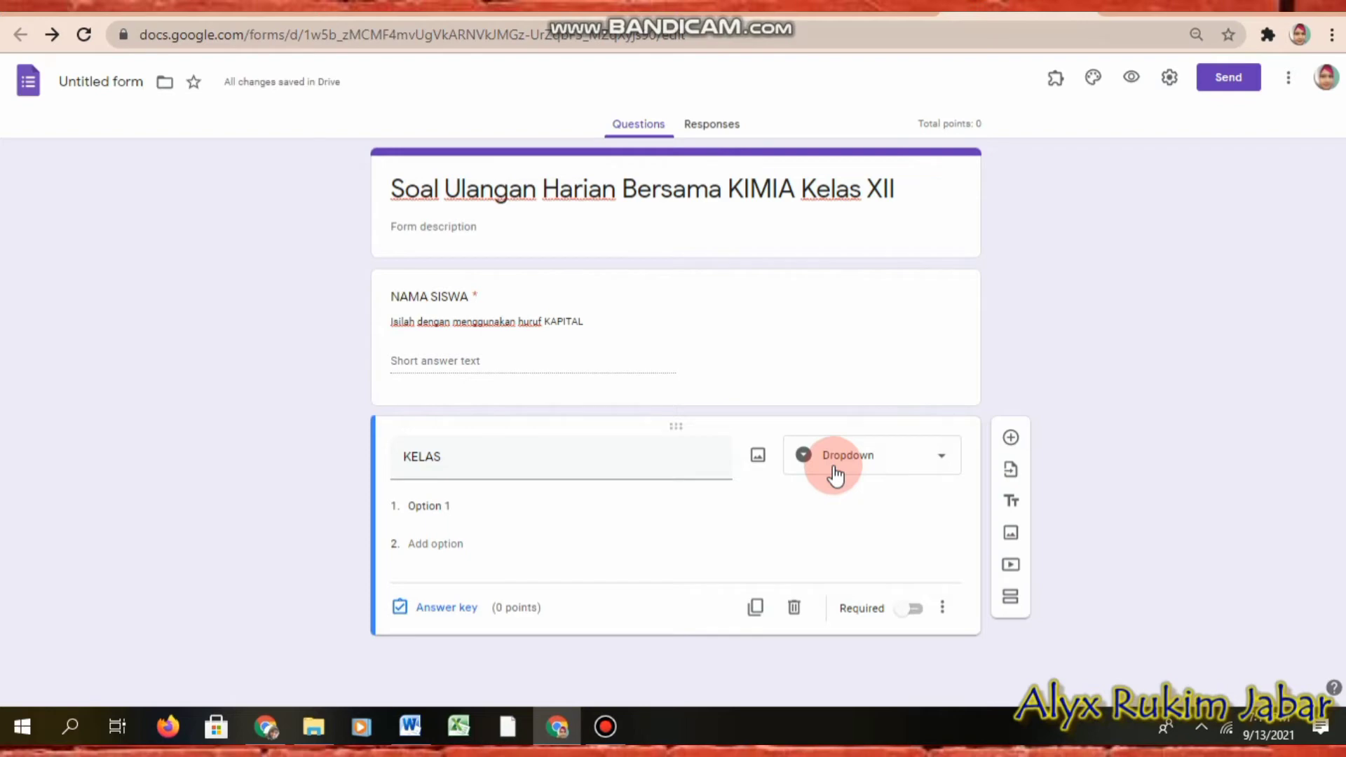
pyautogui.click(484, 506)
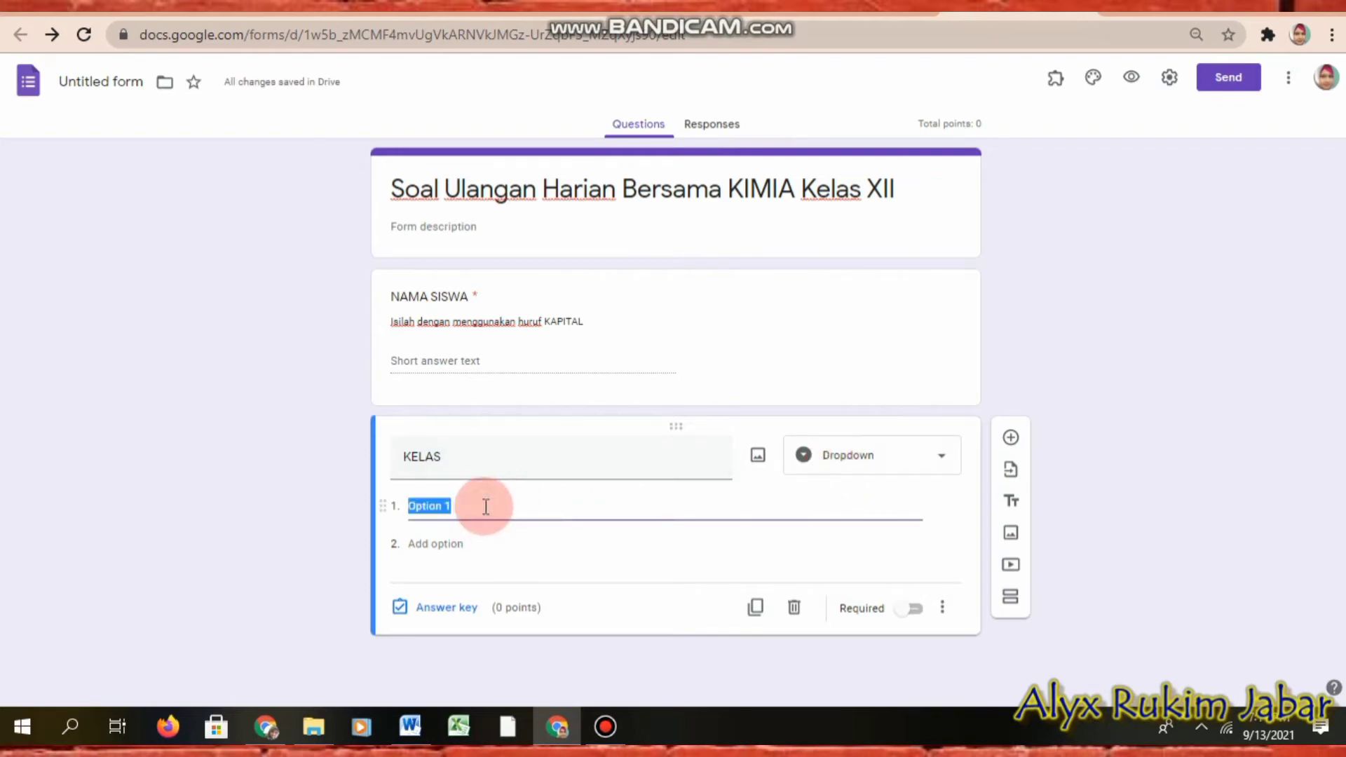
pyautogui.press('BackSpace')
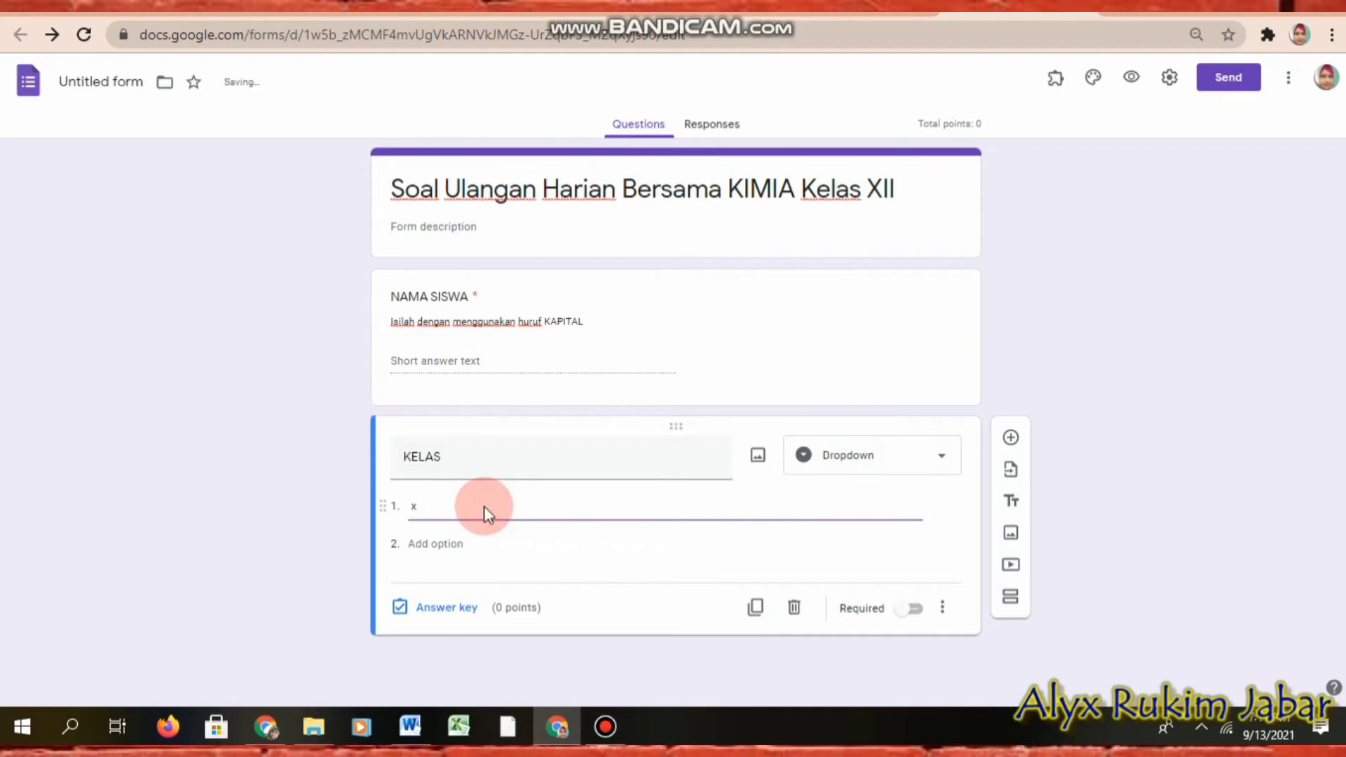
pyautogui.write('X MIPA 1')
pyautogui.tripleClick(486, 506)
pyautogui.click(417, 561)
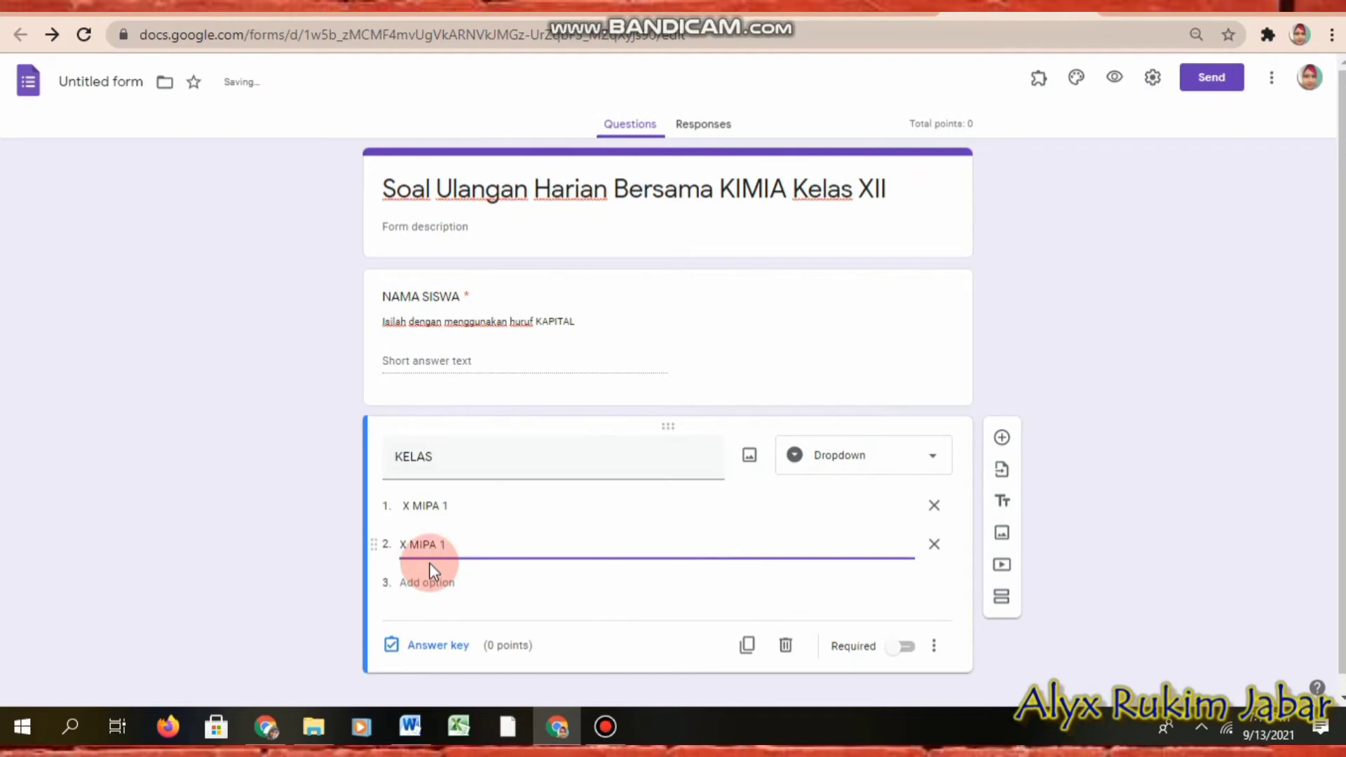
pyautogui.press('BackSpace')
pyautogui.write('2')
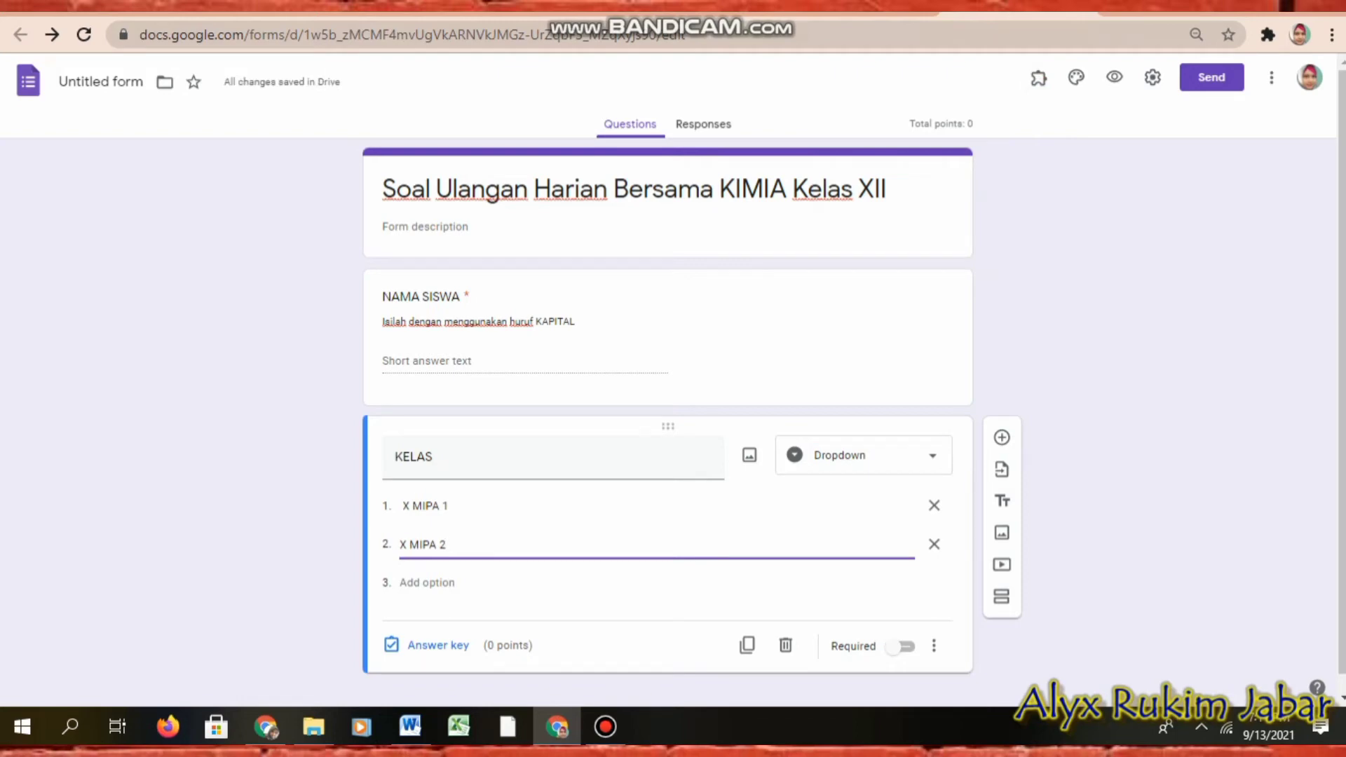
pyautogui.write('X MIPA 3 X MIPA 4 X MIPA 5 X MIPA 6 X IPS 1 X IPS 2 X IPS 3 X IPS 4 X IPS 5 X IPS 6')
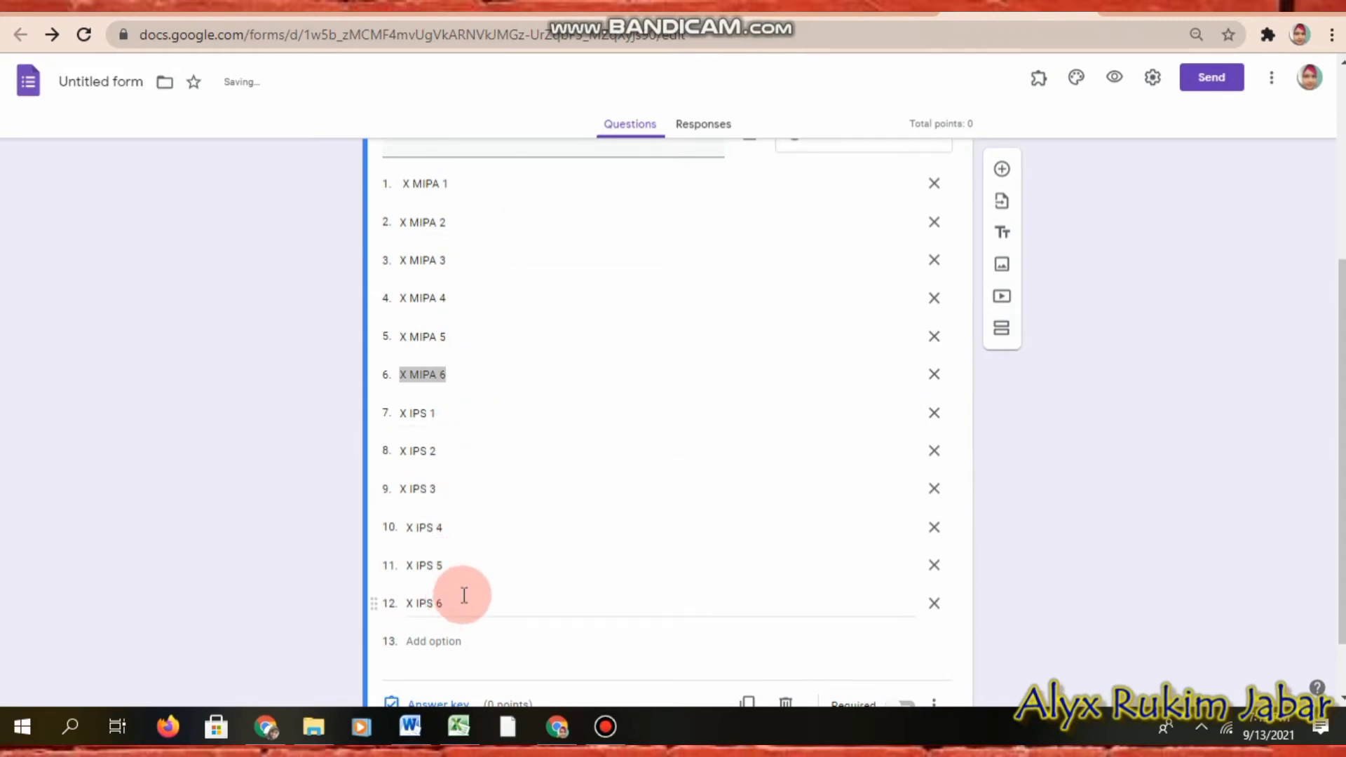
# Step: In Excel, fill C4:C15 with XI MIPA 1–6 and XI IPS 1–6
pyautogui.click(459, 732)
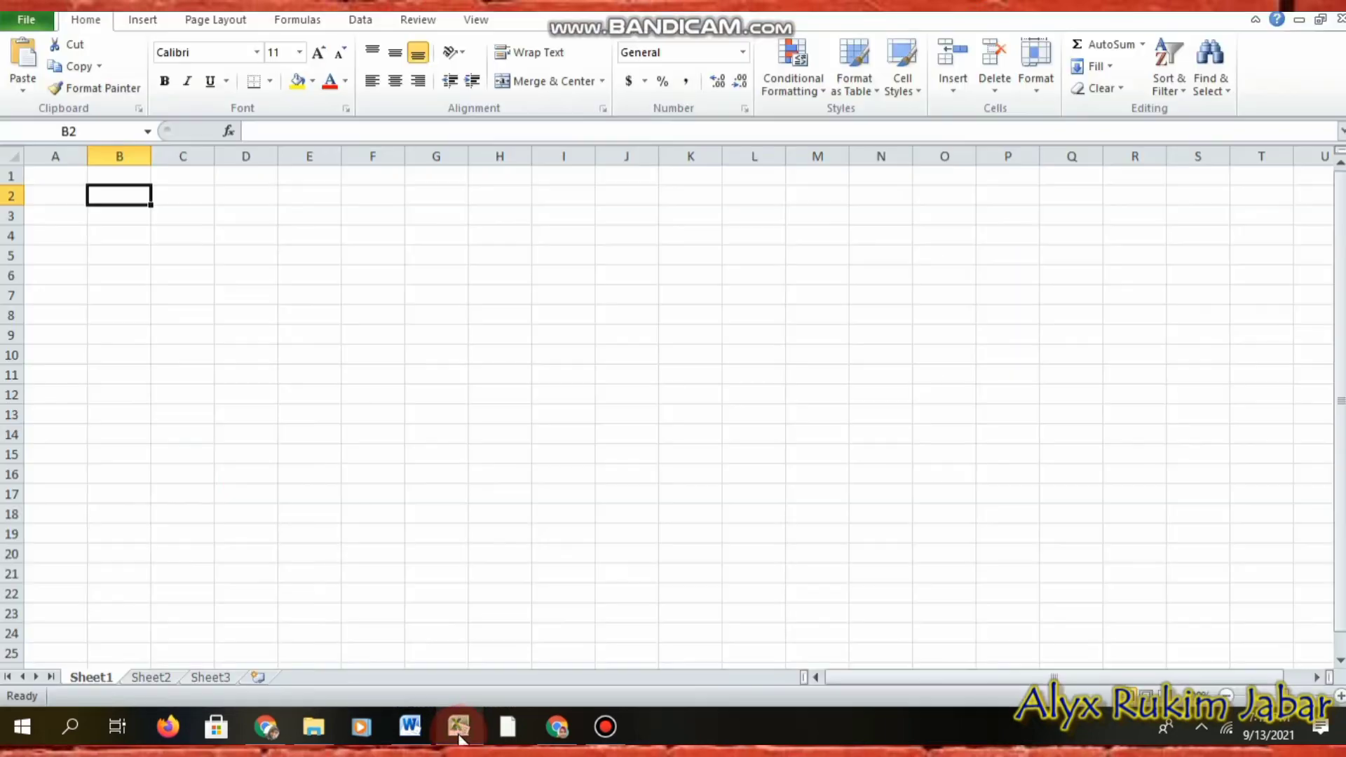
pyautogui.click(187, 241)
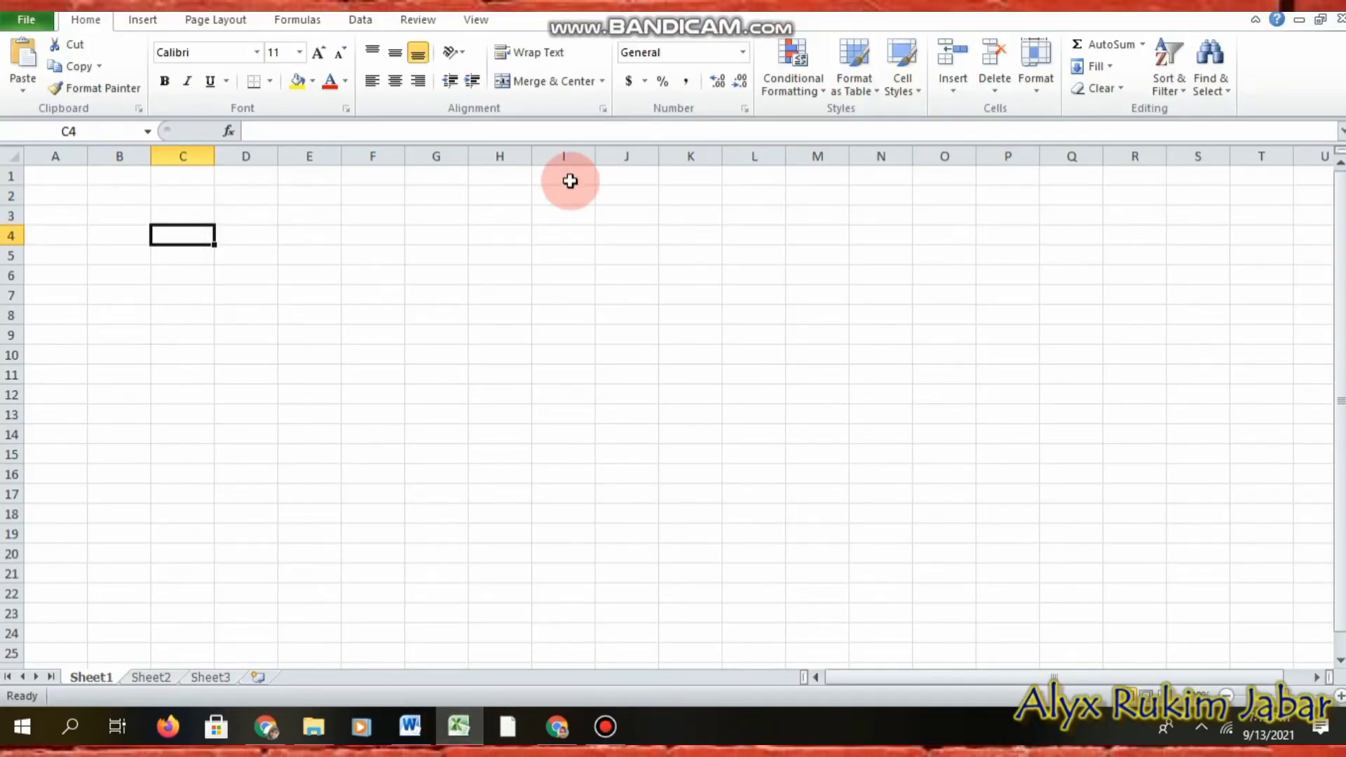
pyautogui.write('XI')
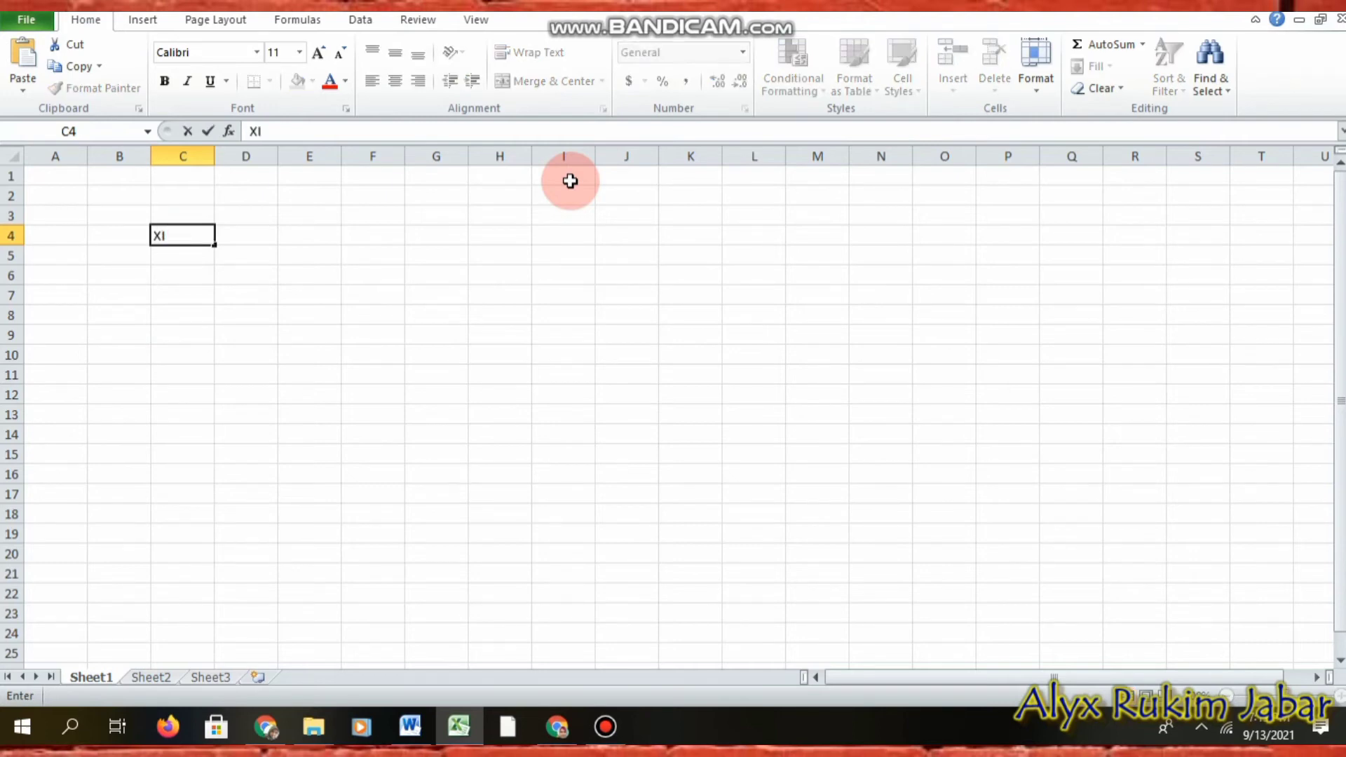
pyautogui.write(' MIPA 1')
pyautogui.press('Return')
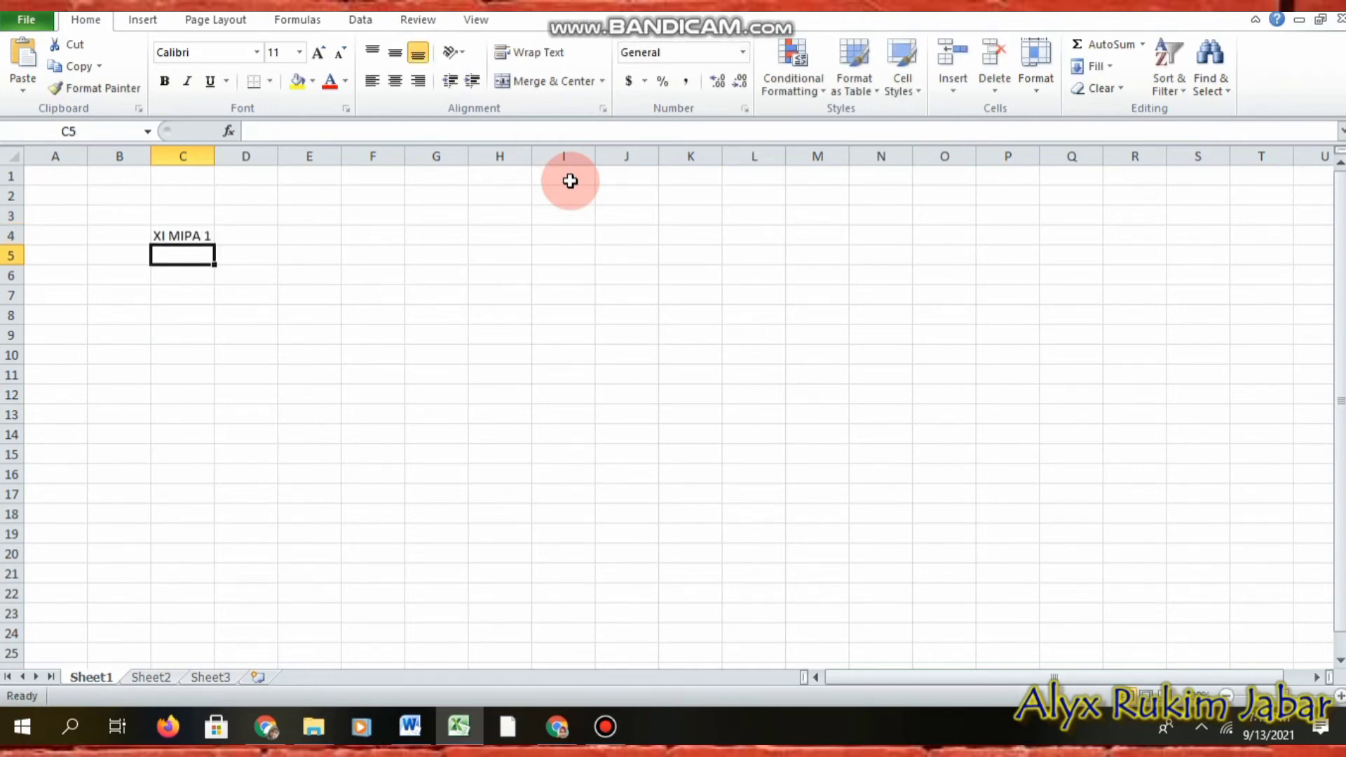
pyautogui.click(187, 235)
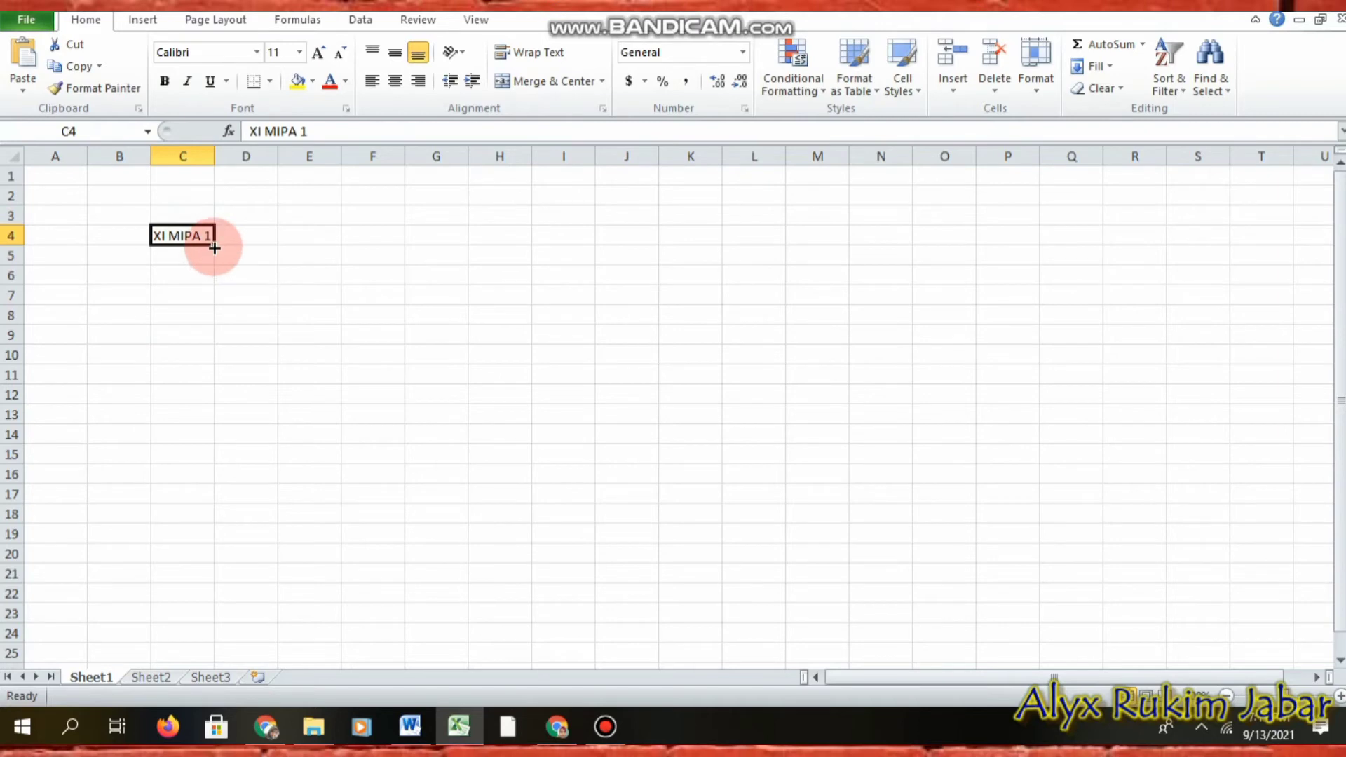
pyautogui.moveTo(214, 244); pyautogui.dragTo(211, 341)
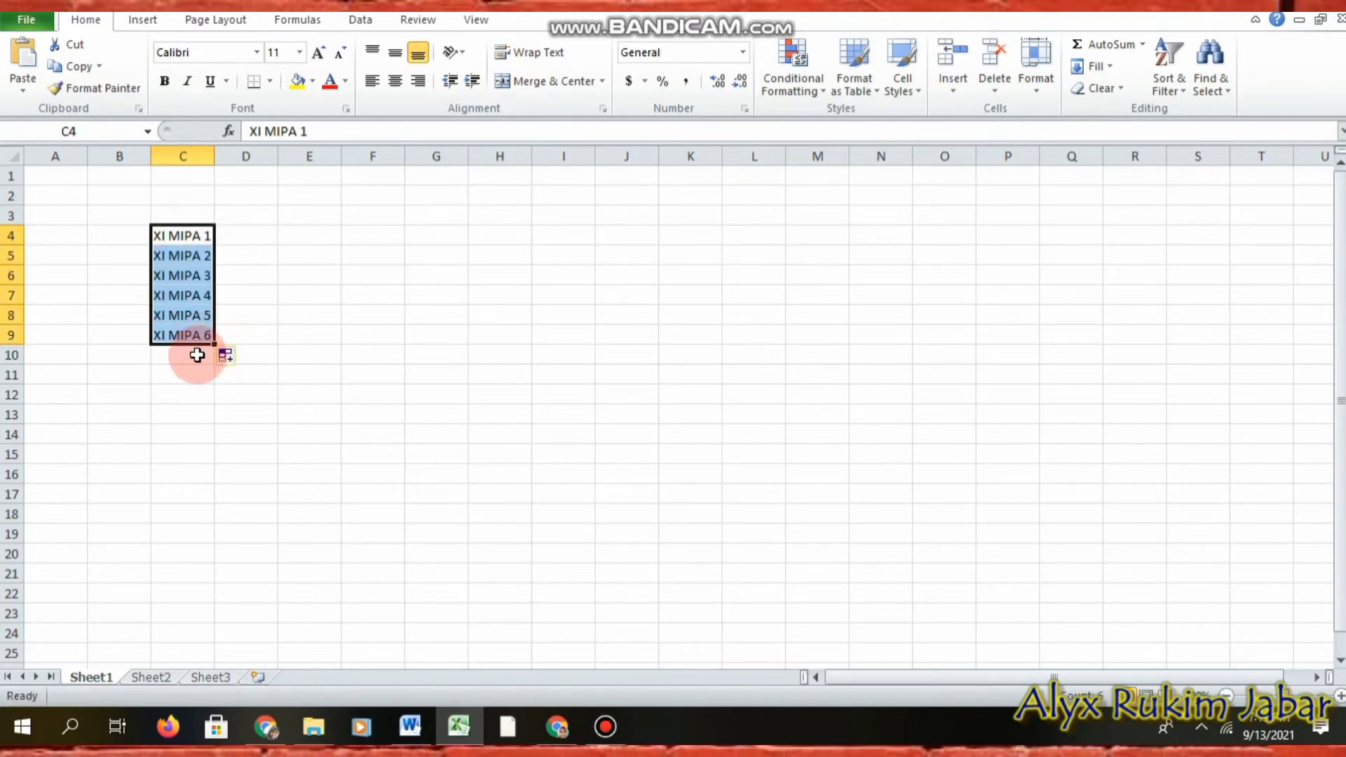
pyautogui.click(196, 355)
pyautogui.write('XI ')
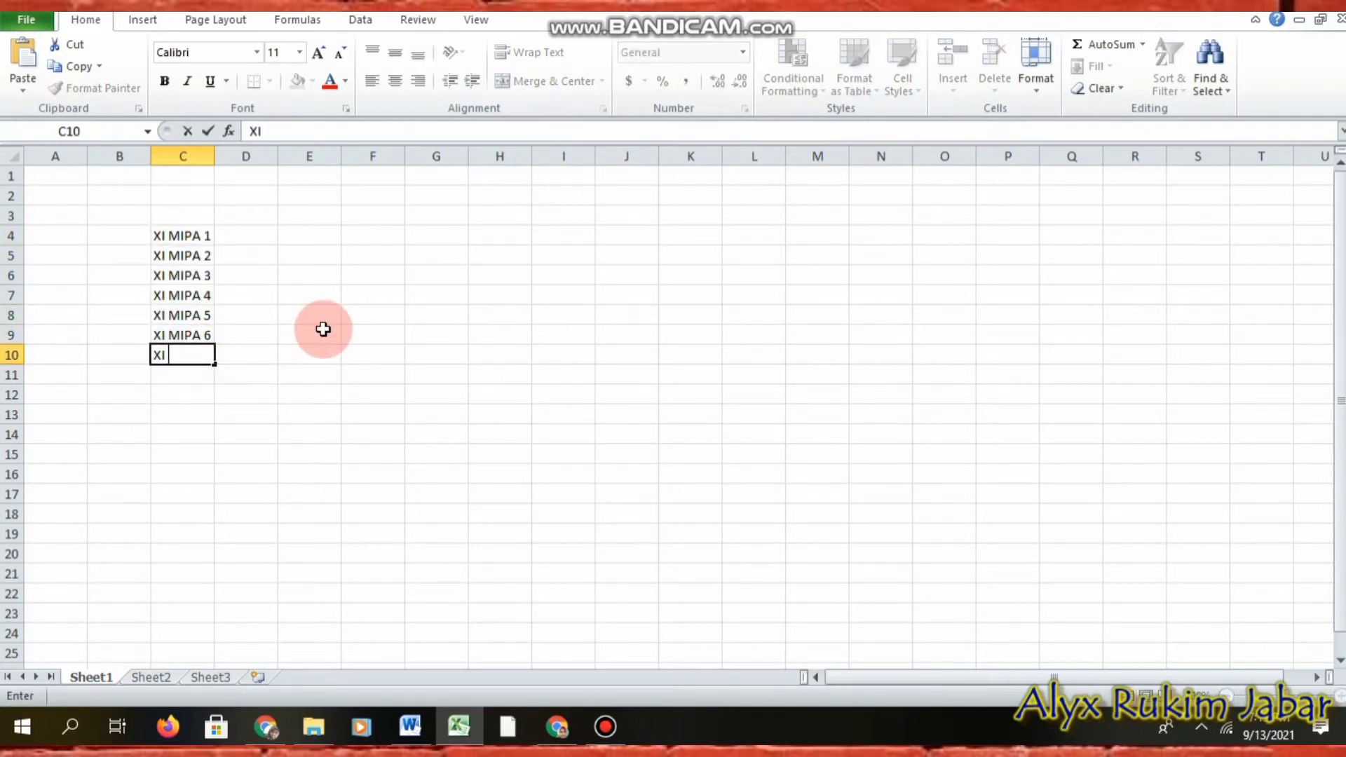
pyautogui.write('IPS 1')
pyautogui.press('Return')
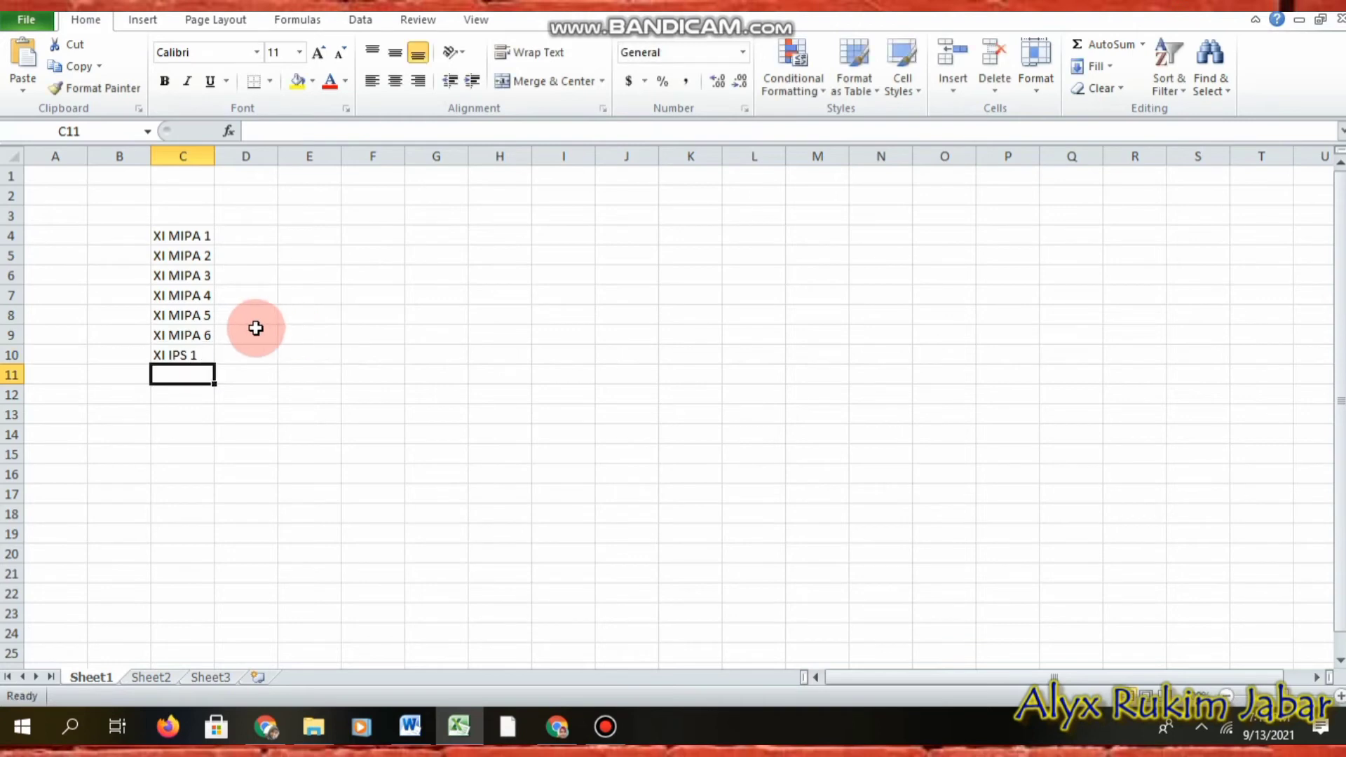
pyautogui.click(203, 356)
pyautogui.moveTo(214, 363); pyautogui.dragTo(208, 465)
# Step: Fill XII MIPA 1–8 into C16:C23 and an IPS series into C24:C27
pyautogui.click(201, 474)
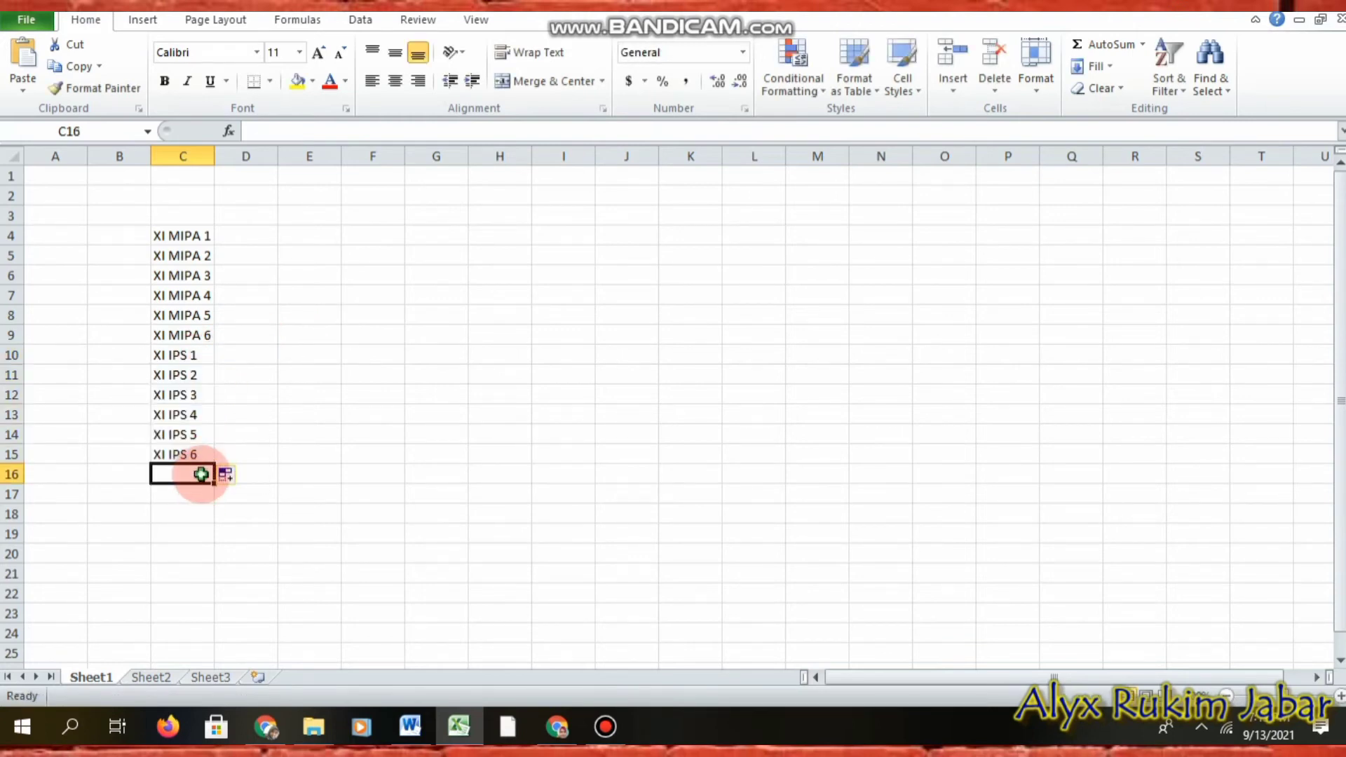
pyautogui.write('XII MIPA')
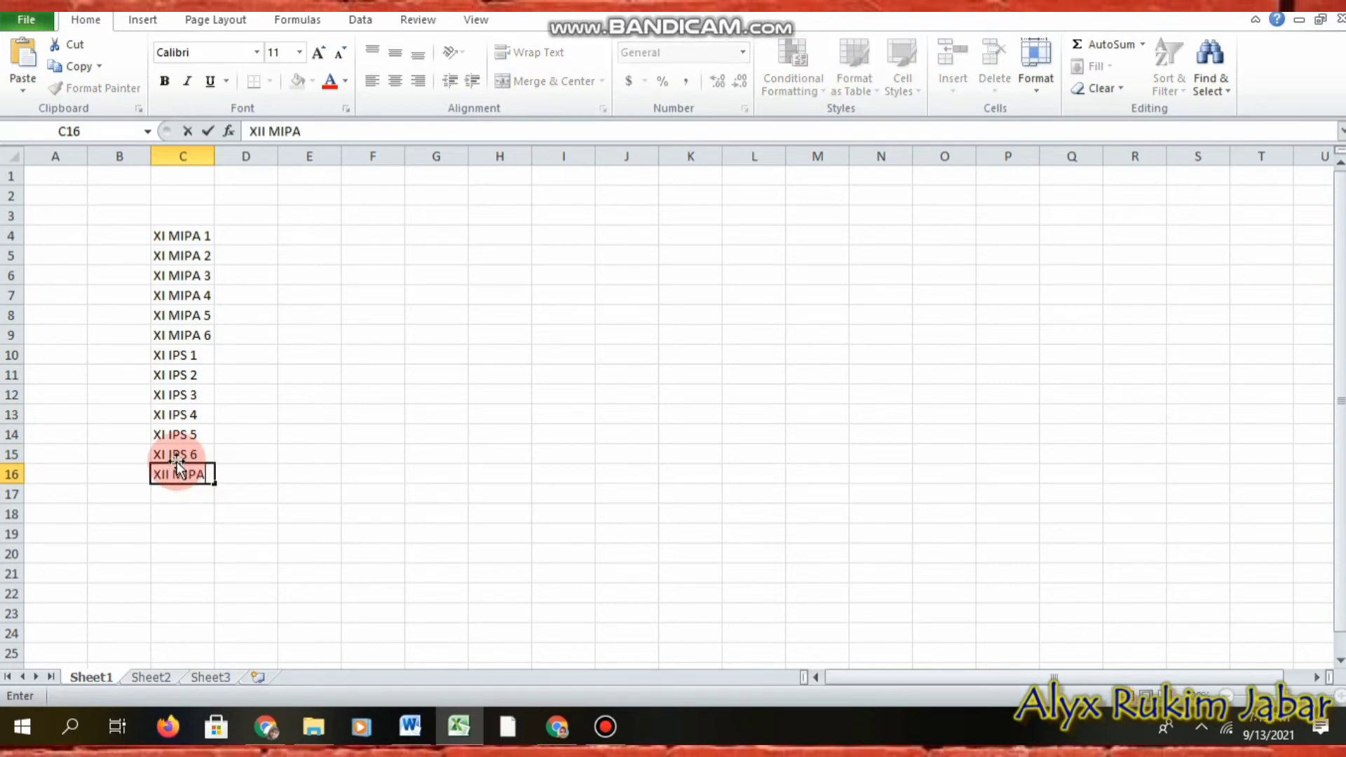
pyautogui.write(' 1')
pyautogui.click(189, 492)
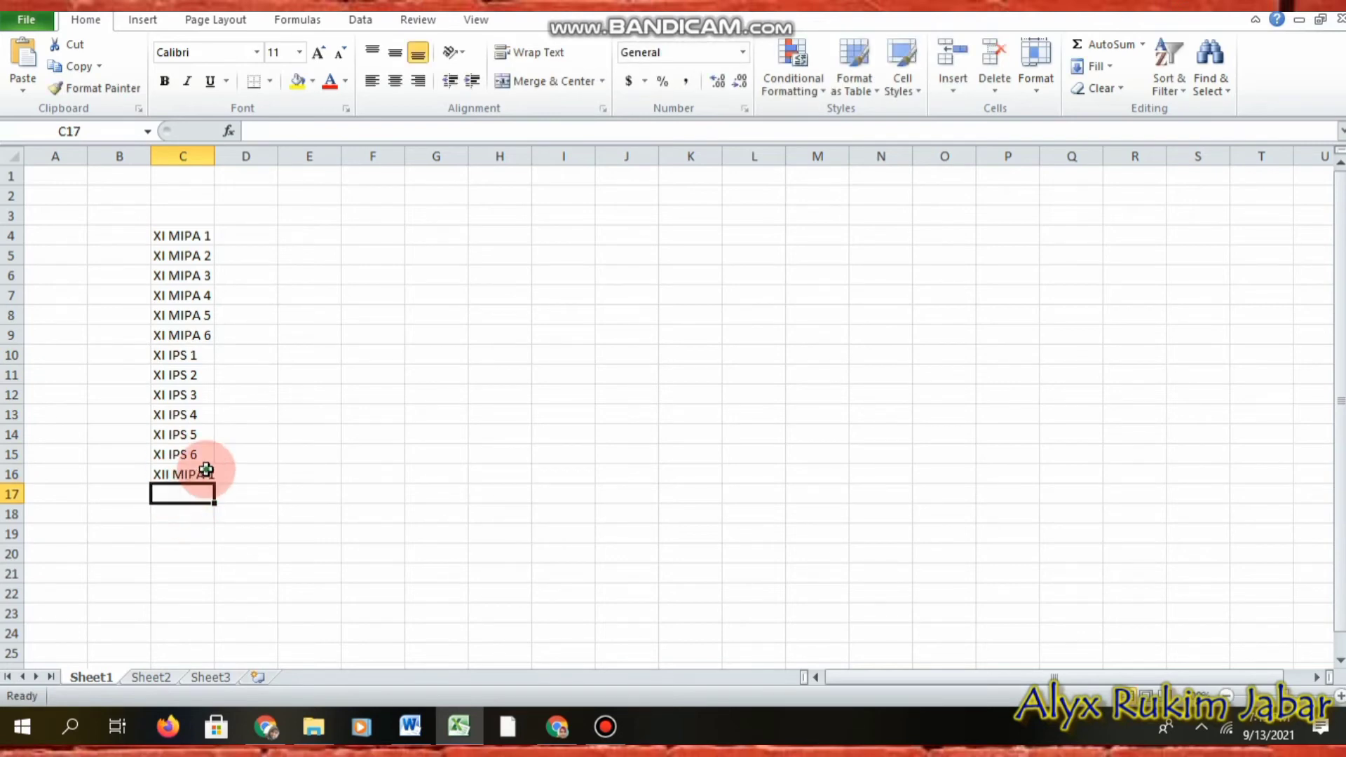
pyautogui.click(209, 471)
pyautogui.moveTo(218, 483); pyautogui.dragTo(208, 565)
pyautogui.moveTo(209, 618); pyautogui.dragTo(209, 620)
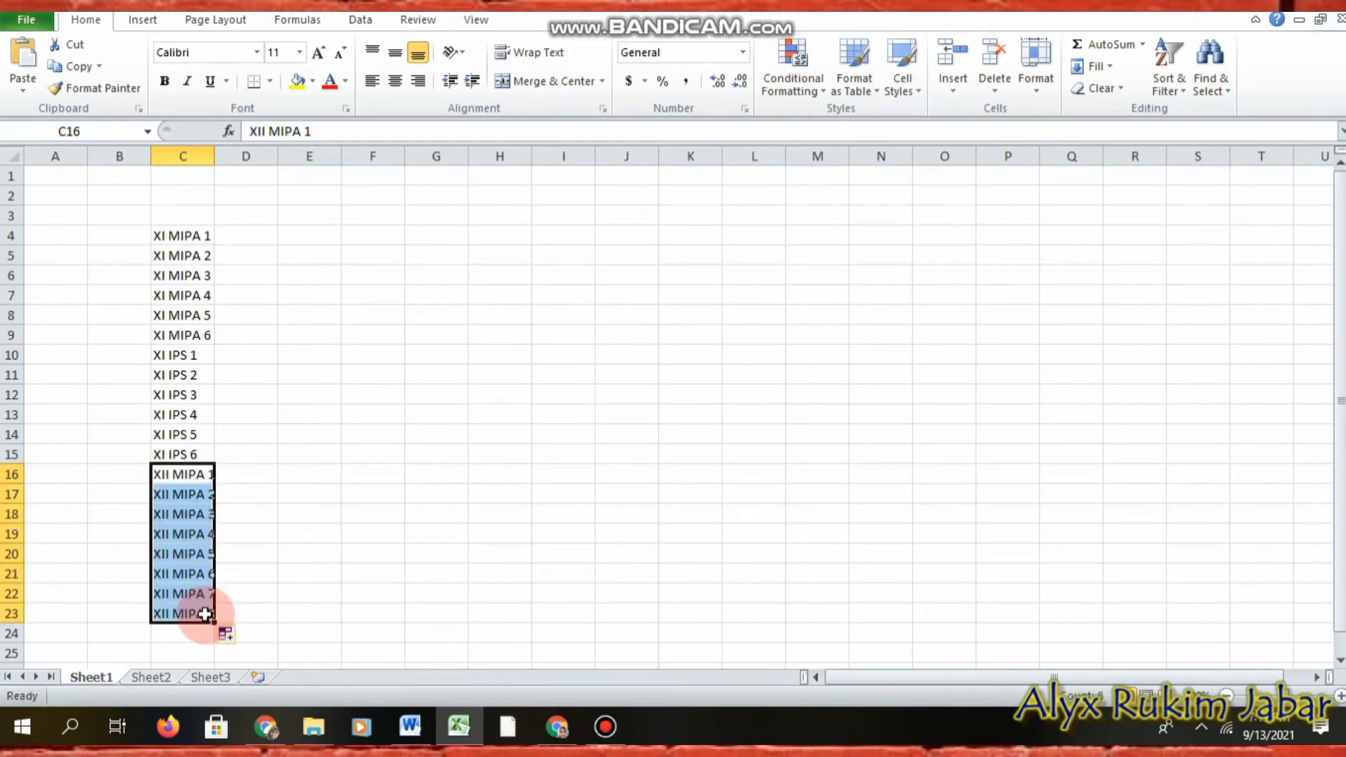
pyautogui.click(187, 632)
pyautogui.write('XI')
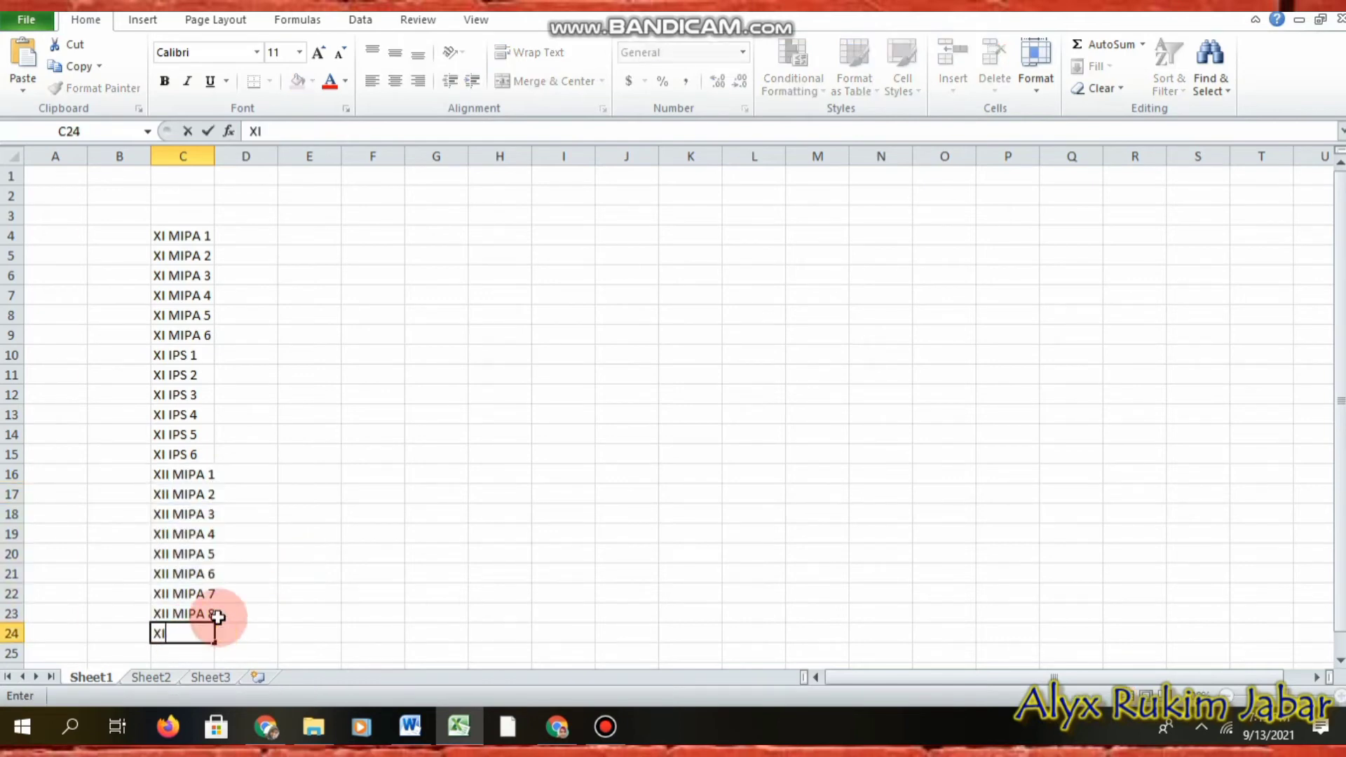
pyautogui.write(' IPS 1')
pyautogui.press('Return')
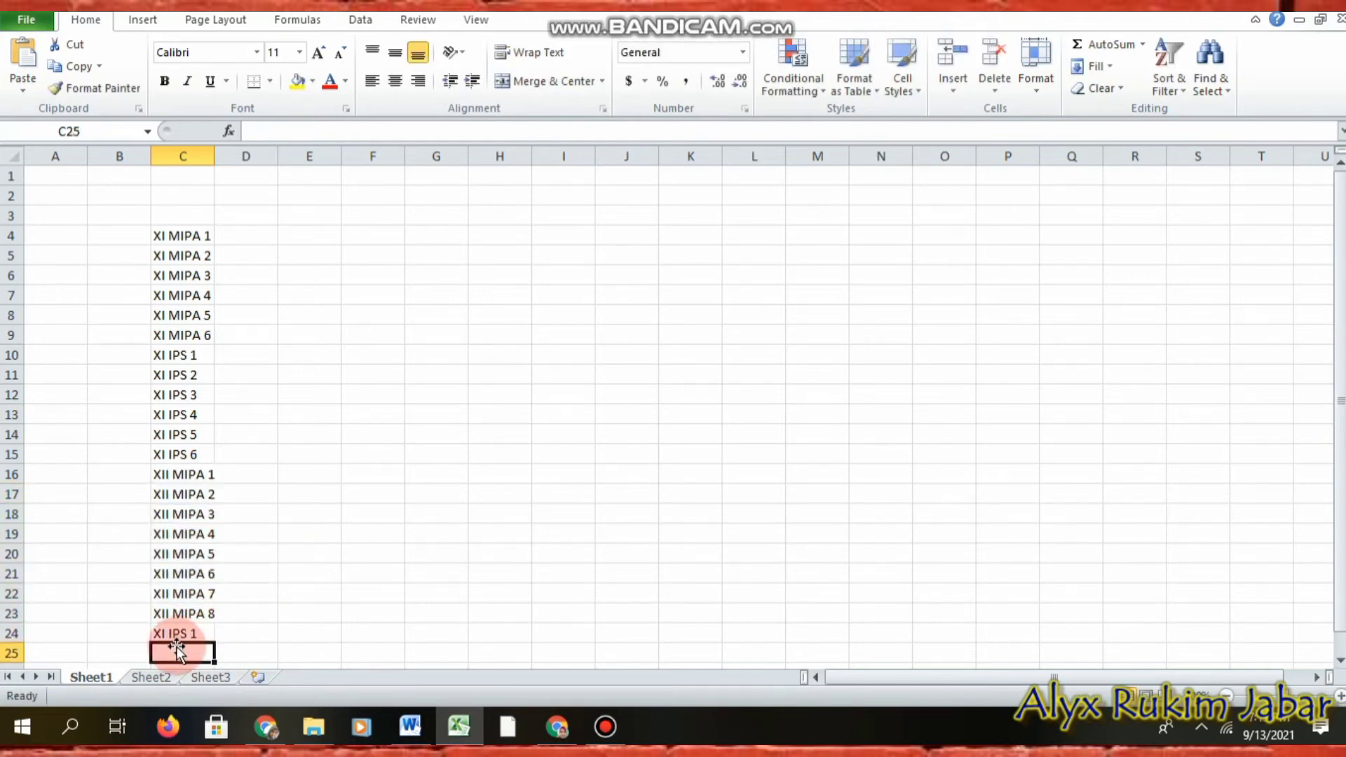
pyautogui.click(202, 638)
pyautogui.moveTo(213, 644); pyautogui.dragTo(227, 622)
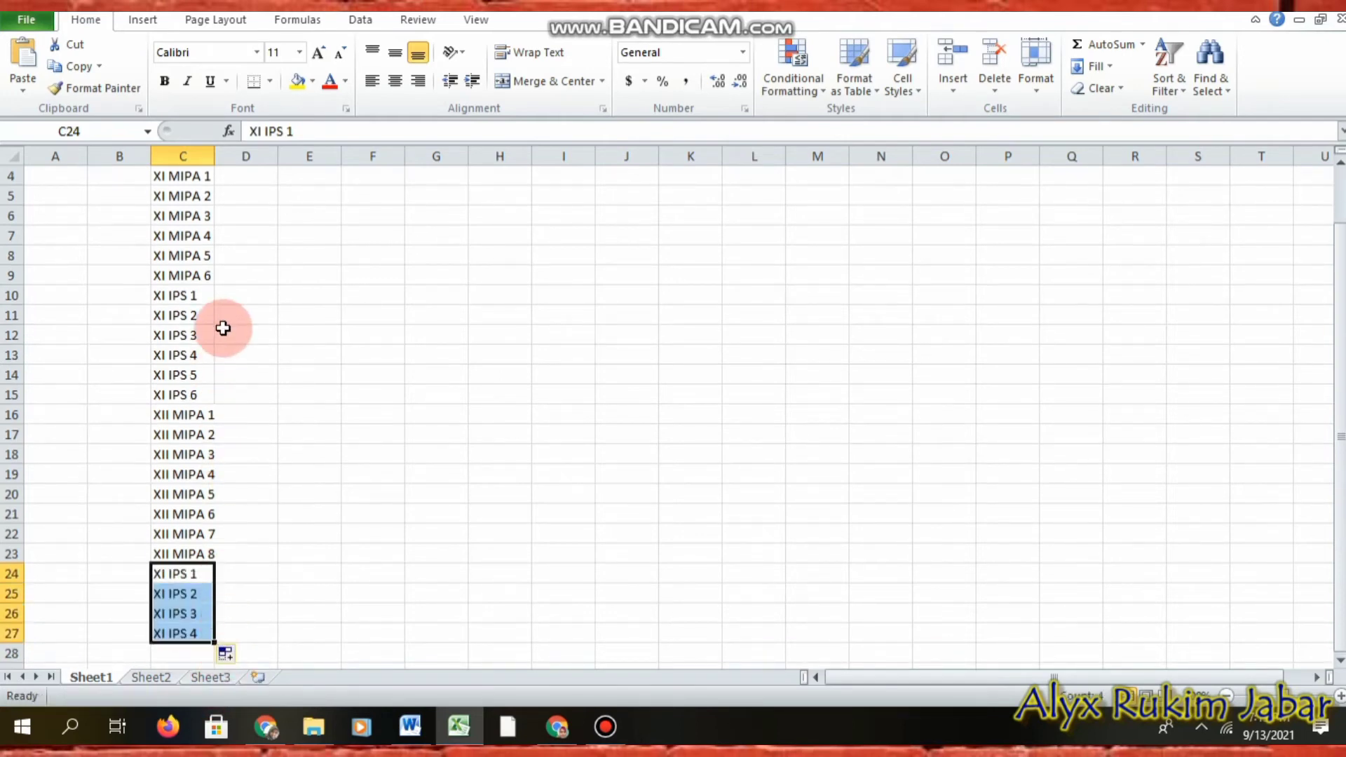
pyautogui.scroll(1, 218, 319)
pyautogui.moveTo(200, 236); pyautogui.dragTo(204, 636)
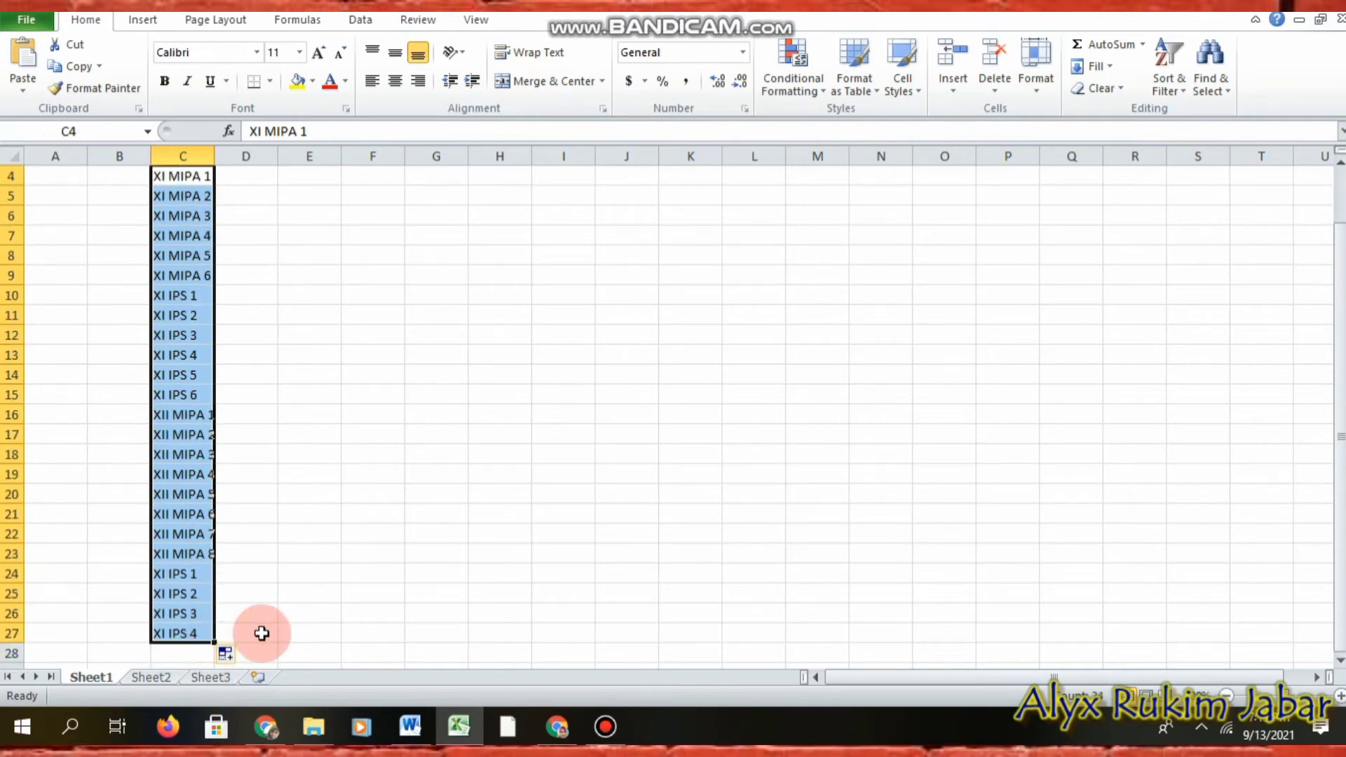
# Step: Correct C24:C27 to read XII IPS 1–4
pyautogui.click(168, 572)
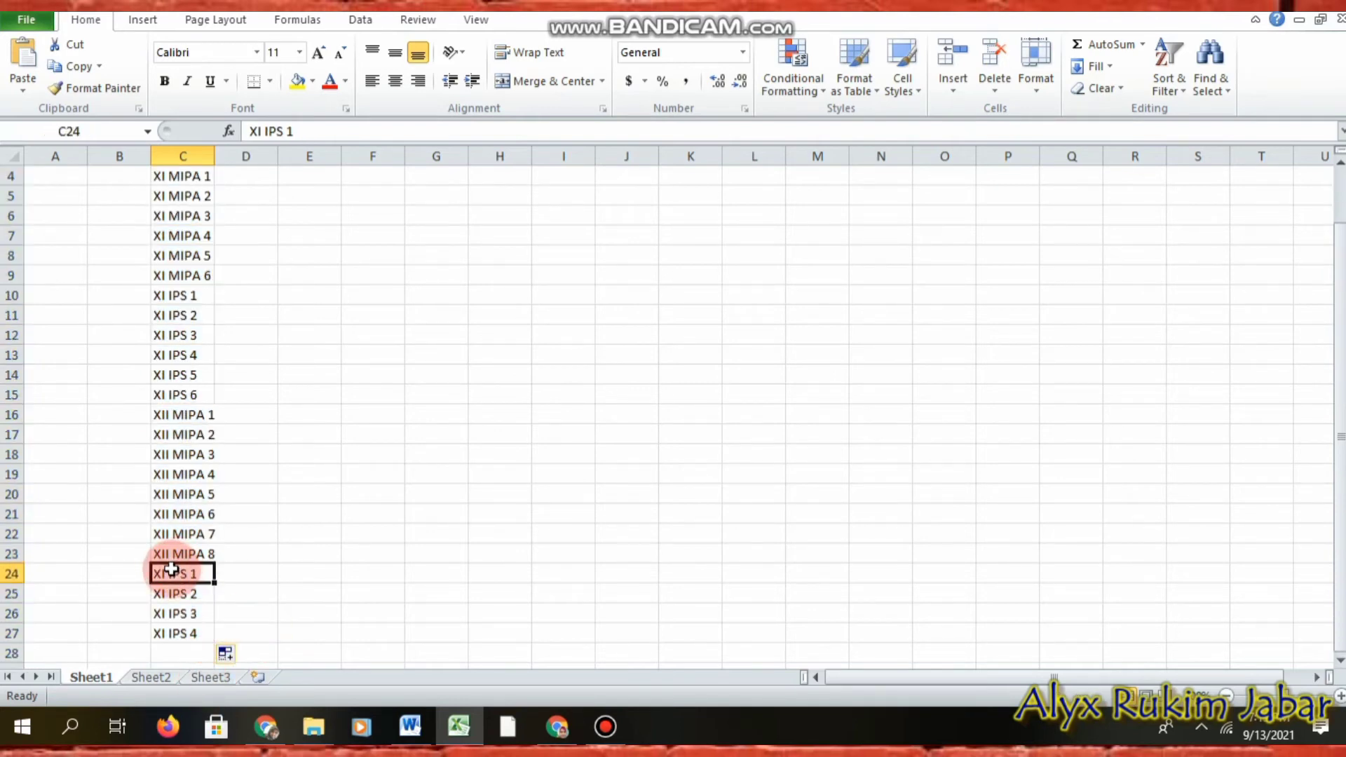
pyautogui.write('XII IPS 1')
pyautogui.press('Return')
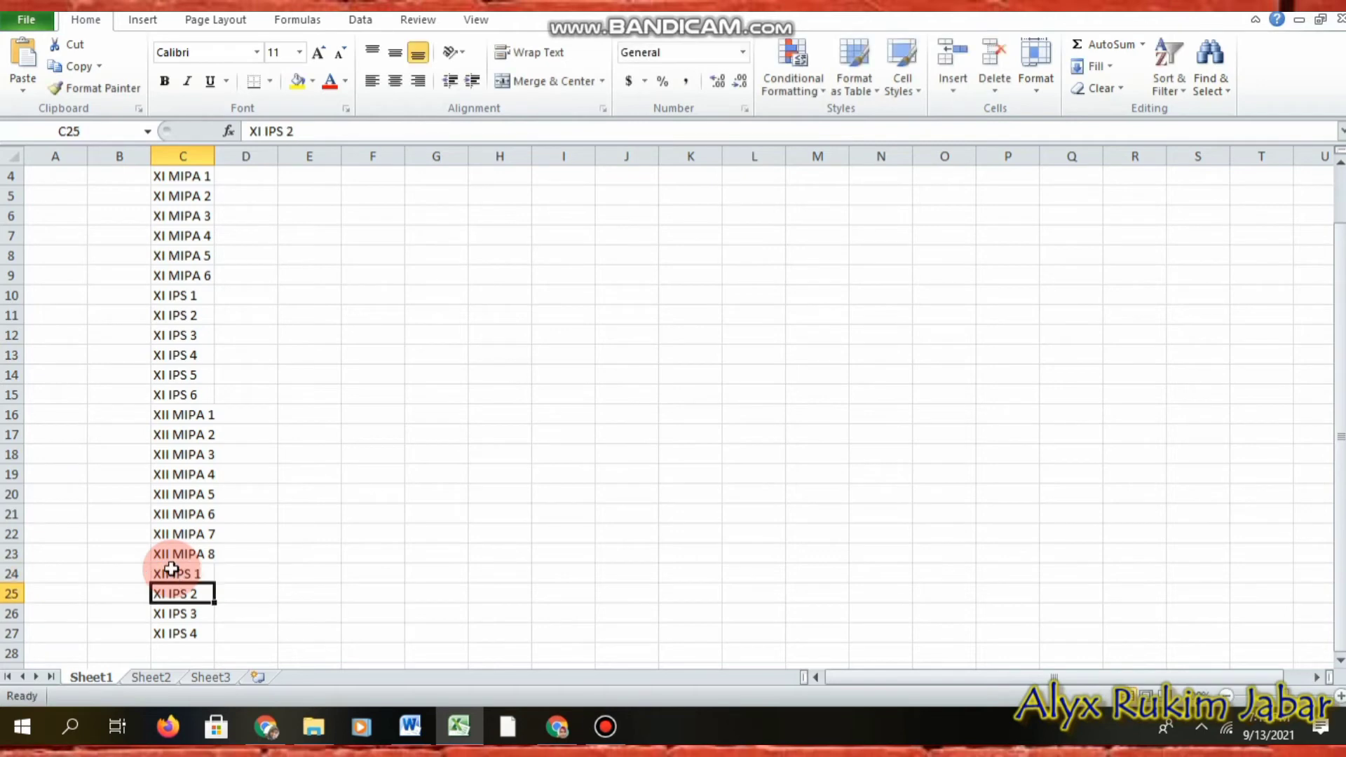
pyautogui.click(177, 572)
pyautogui.moveTo(215, 583); pyautogui.dragTo(210, 631)
# Step: Copy the class list C4:C27 and add a new option to the KELAS question
pyautogui.scroll(1, 208, 399)
pyautogui.moveTo(182, 239); pyautogui.dragTo(188, 627)
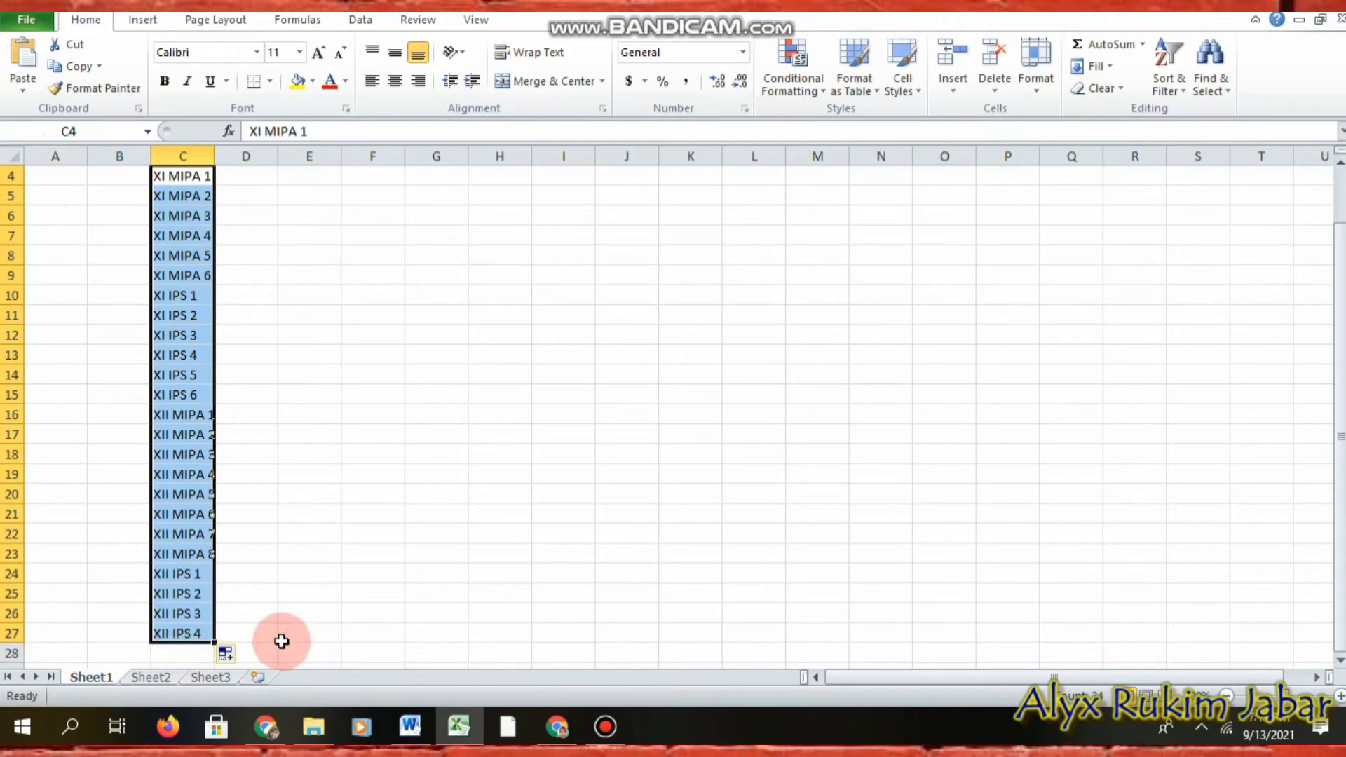
pyautogui.hotkey('ctrl', 'c')
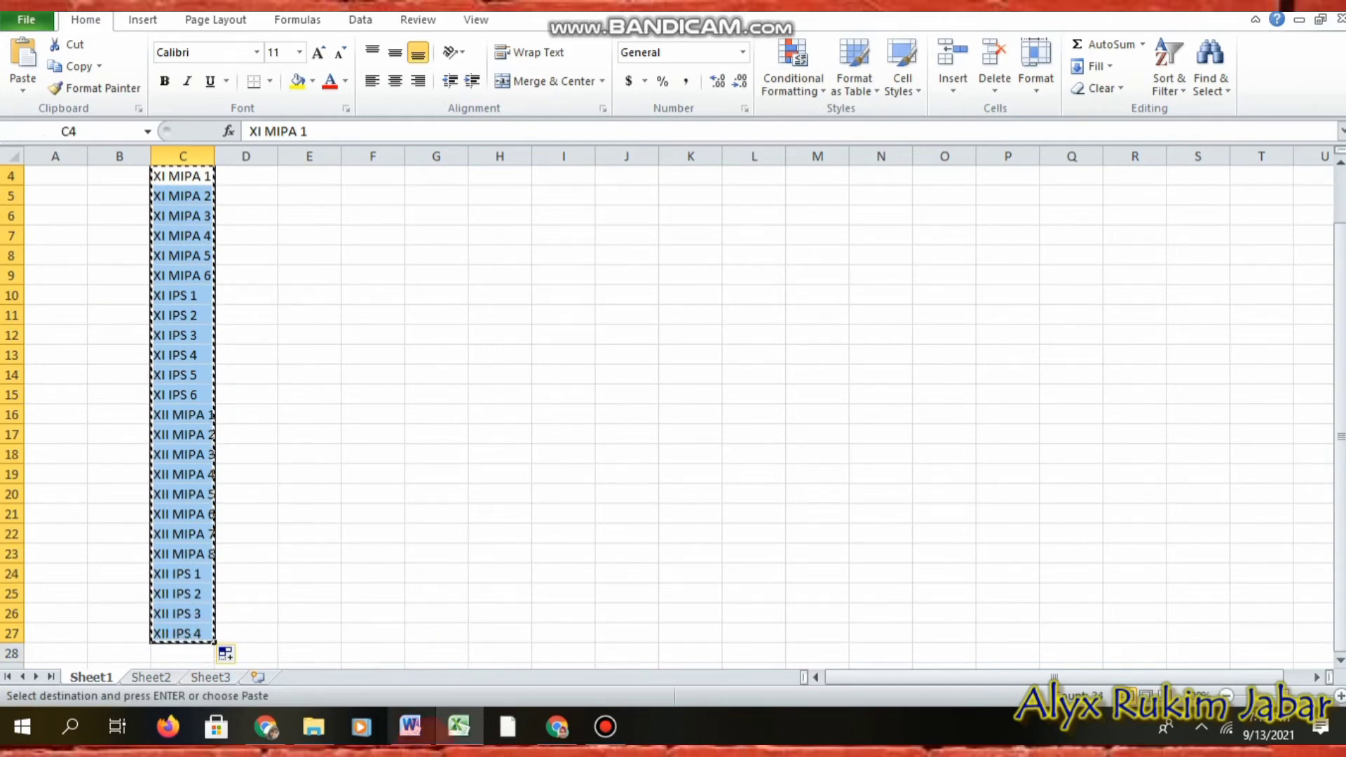
pyautogui.click(562, 729)
pyautogui.click(435, 640)
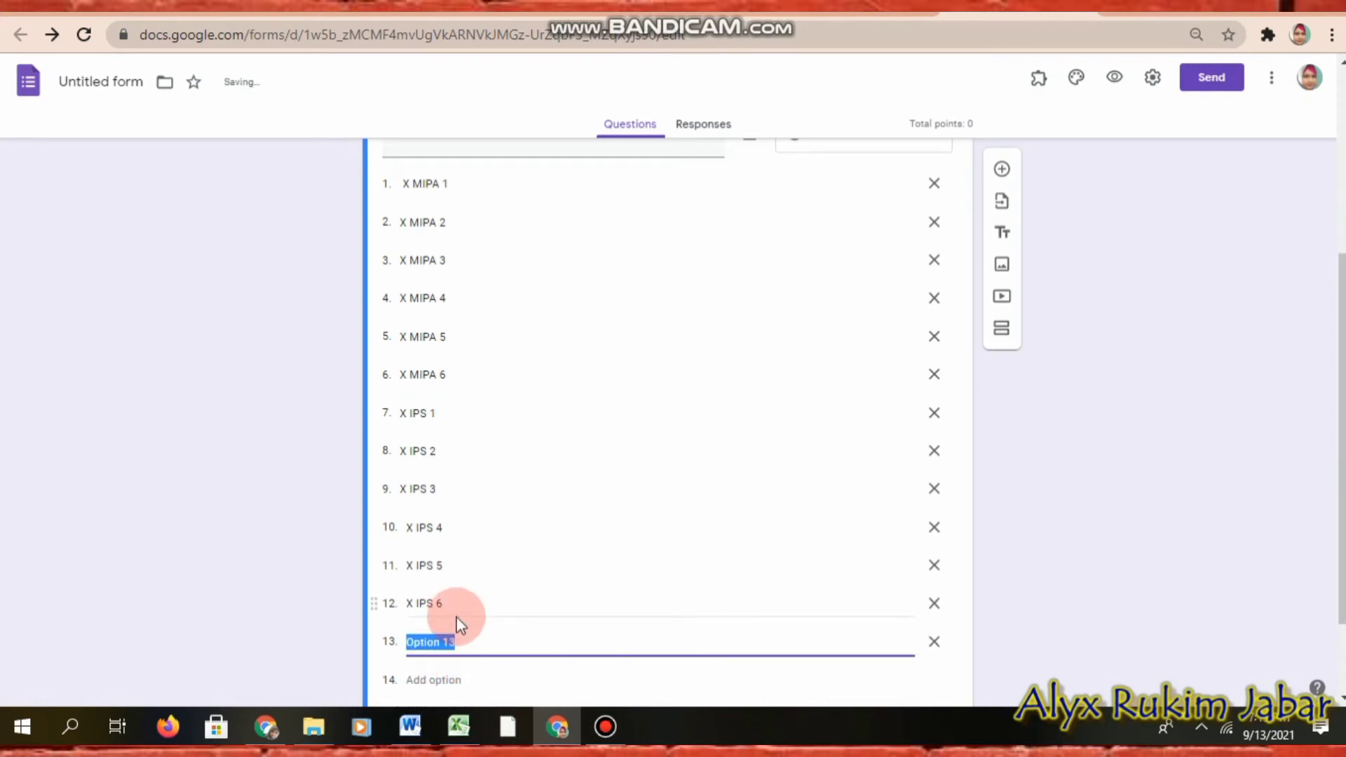
# Step: Paste the 36 classes (X MIPA 1 to XII IPS 4) as KELAS options and make KELAS required
pyautogui.hotkey('ctrl', 'v')
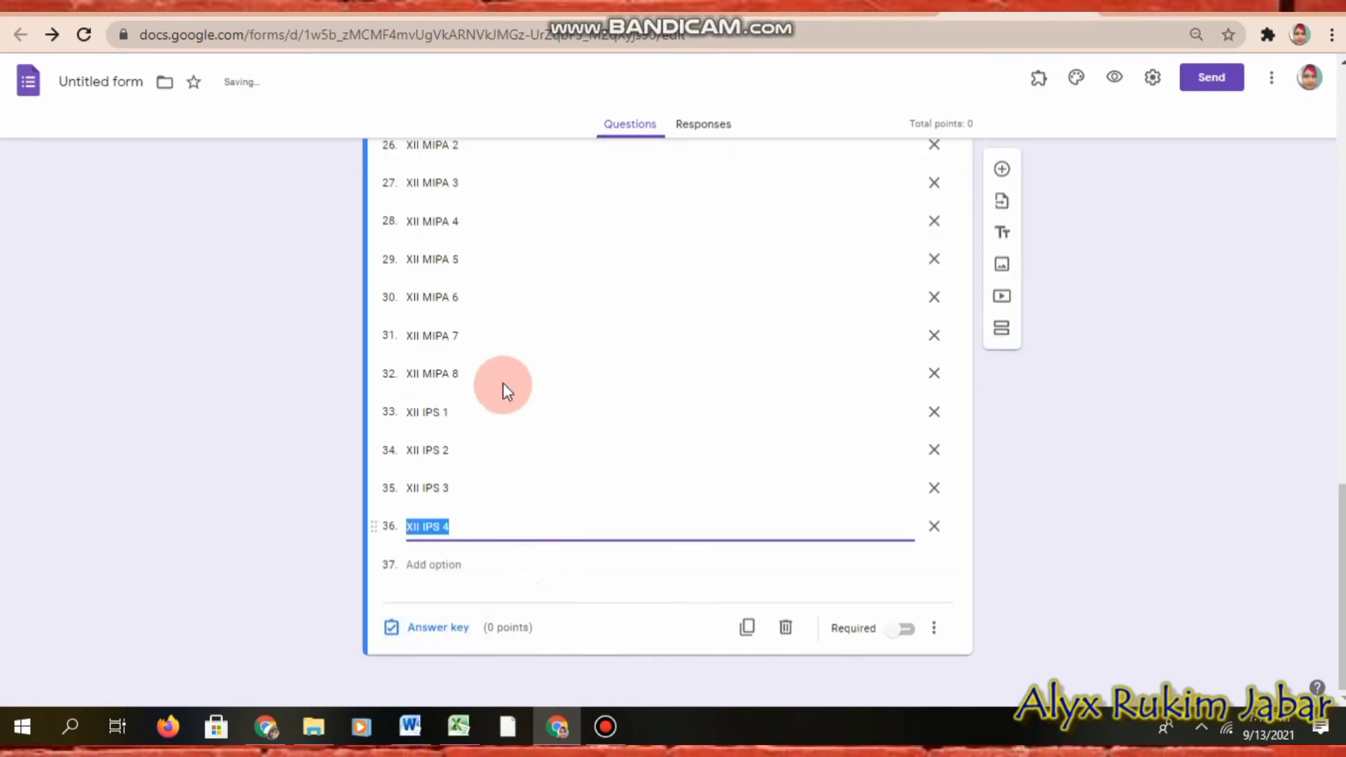
pyautogui.scroll(10, 504, 393)
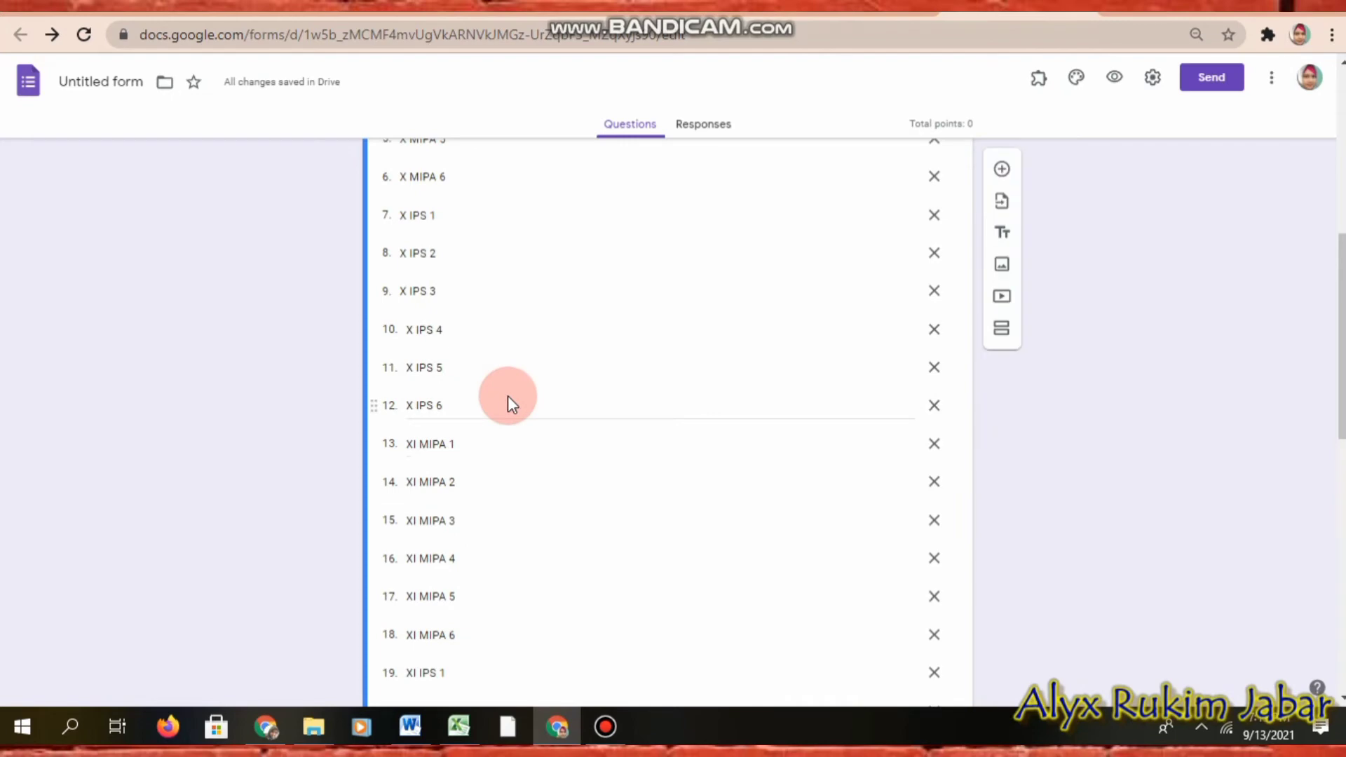
pyautogui.scroll(3, 508, 397)
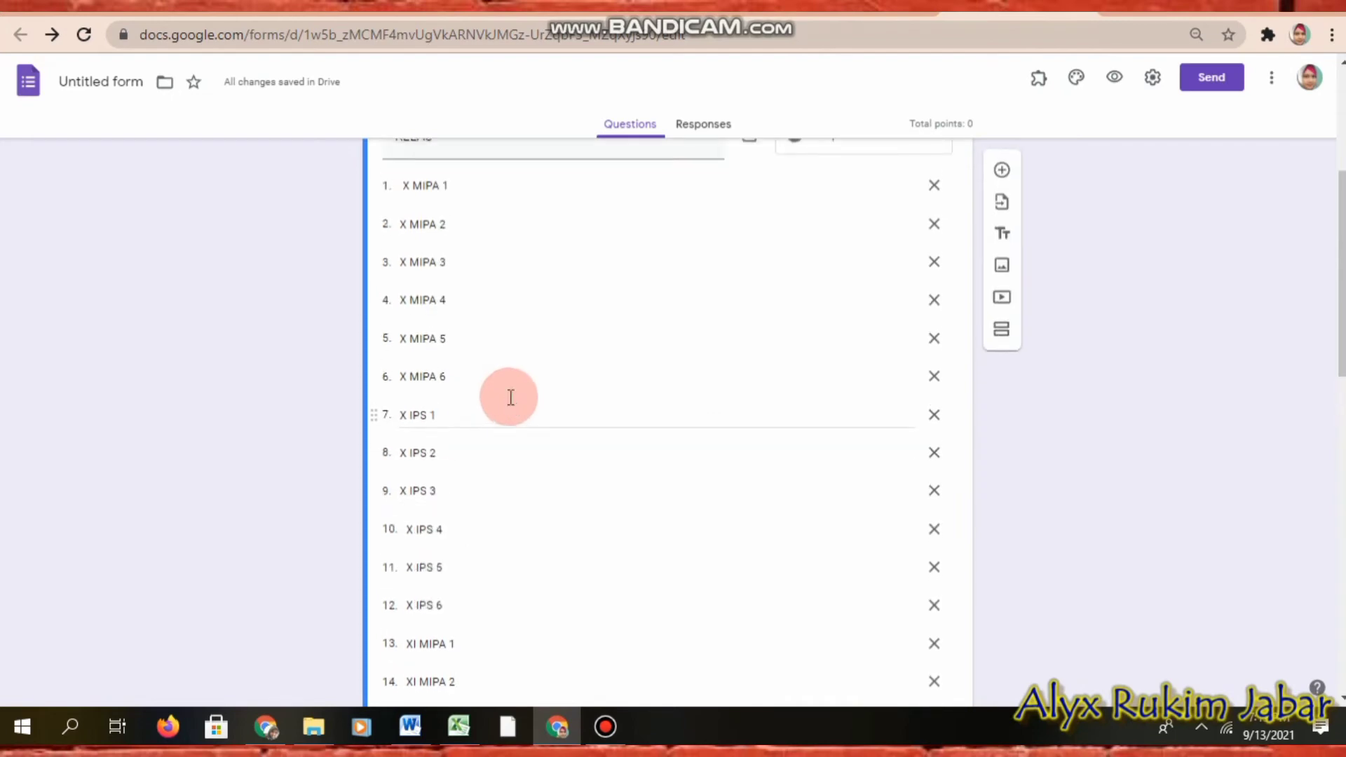
pyautogui.scroll(3, 556, 379)
pyautogui.scroll(-4, 593, 603)
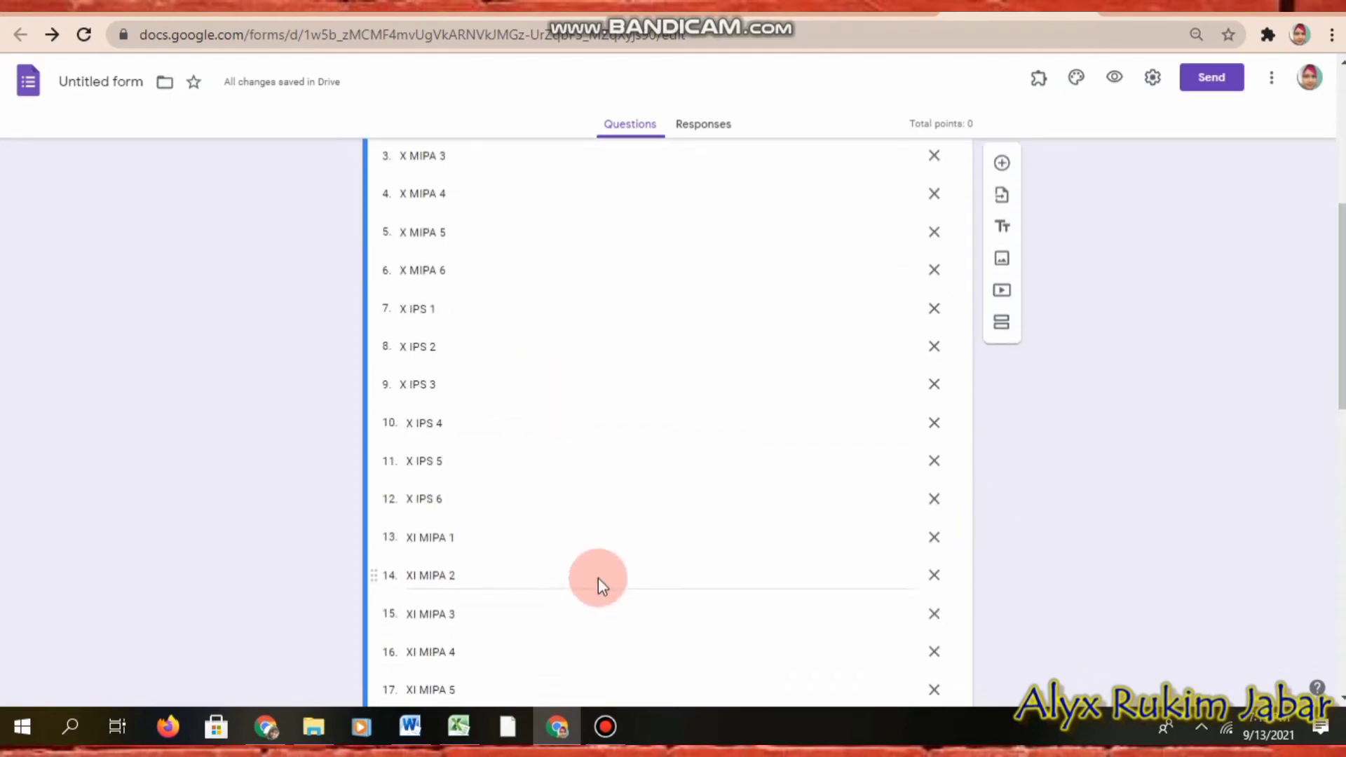
pyautogui.scroll(-4, 599, 581)
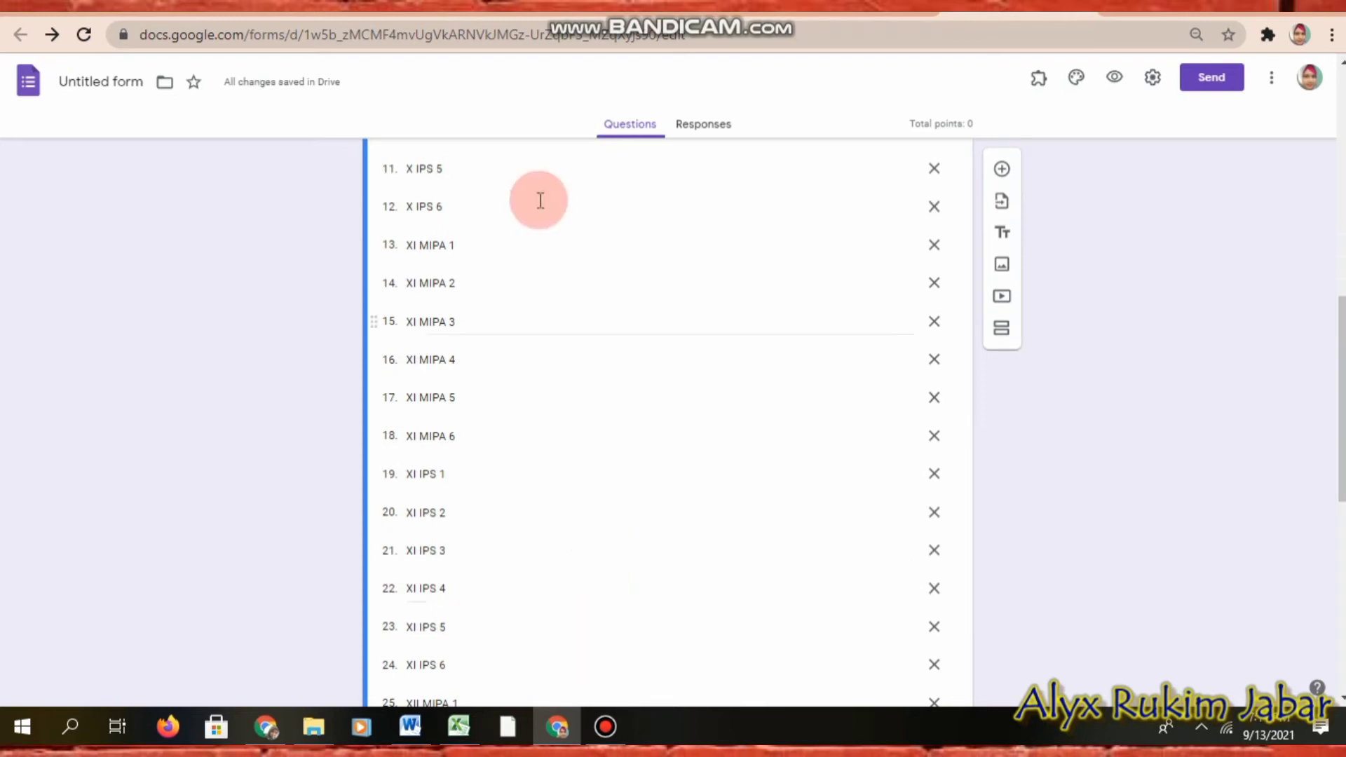
pyautogui.scroll(-6, 560, 294)
pyautogui.scroll(-3, 574, 326)
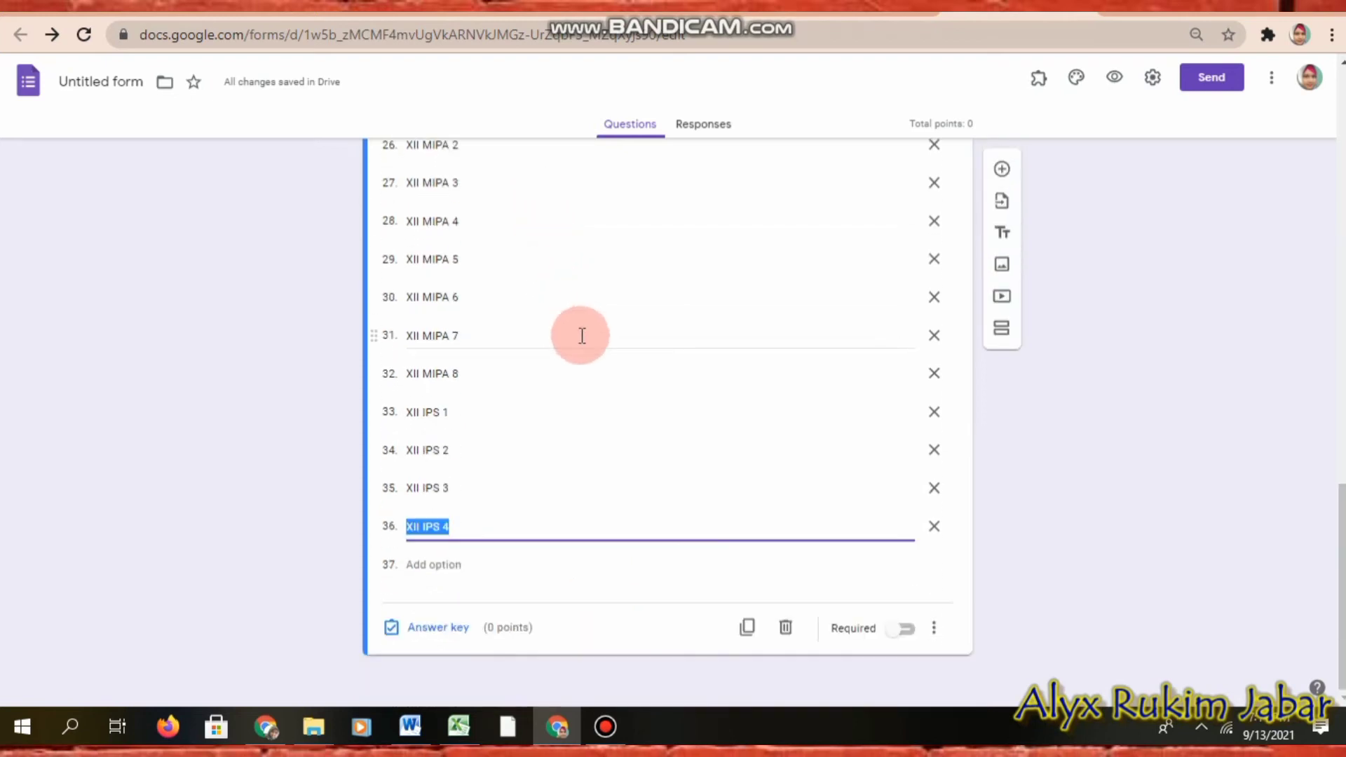
pyautogui.click(904, 631)
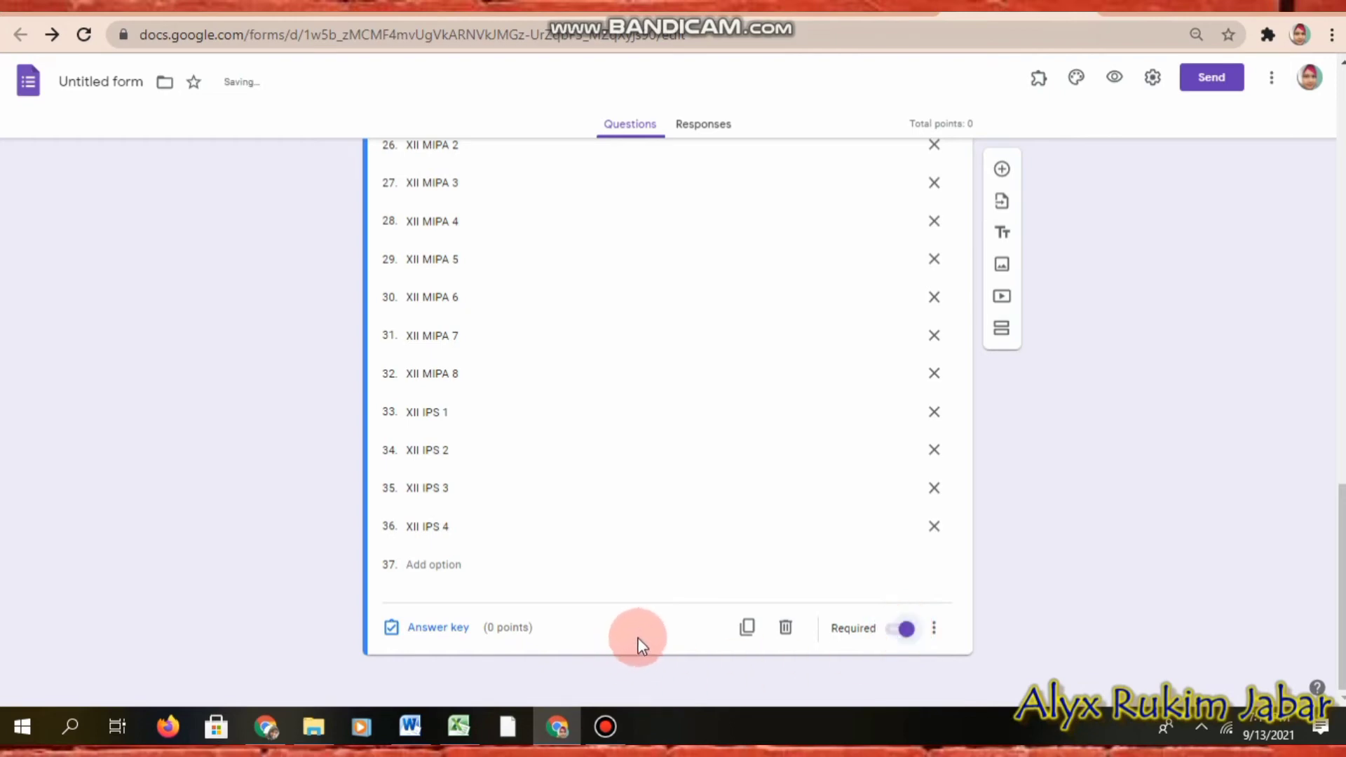
# Step: Add a required NO ABSEN short-answer question, described as picking the number from the class attendance list
pyautogui.click(1001, 170)
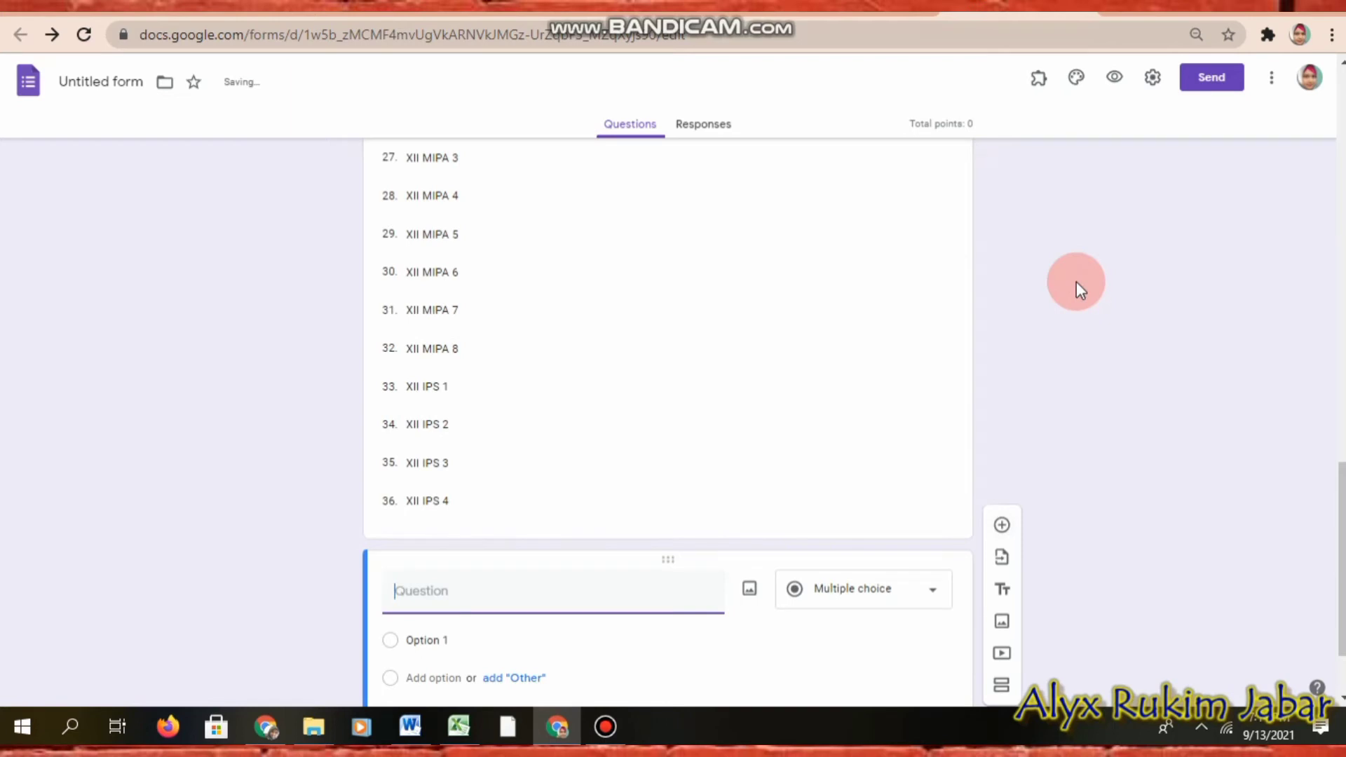
pyautogui.write('NO A')
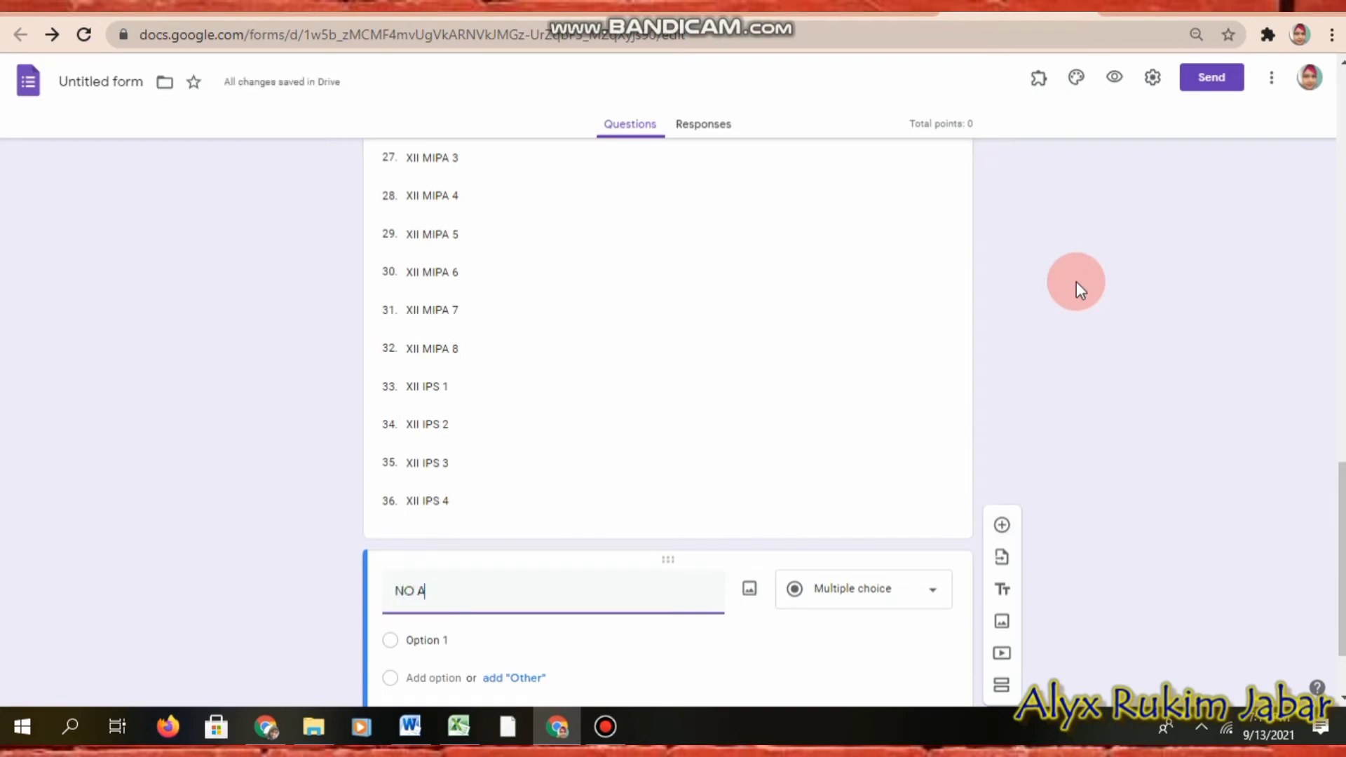
pyautogui.write('BSEN')
pyautogui.scroll(-1, 961, 555)
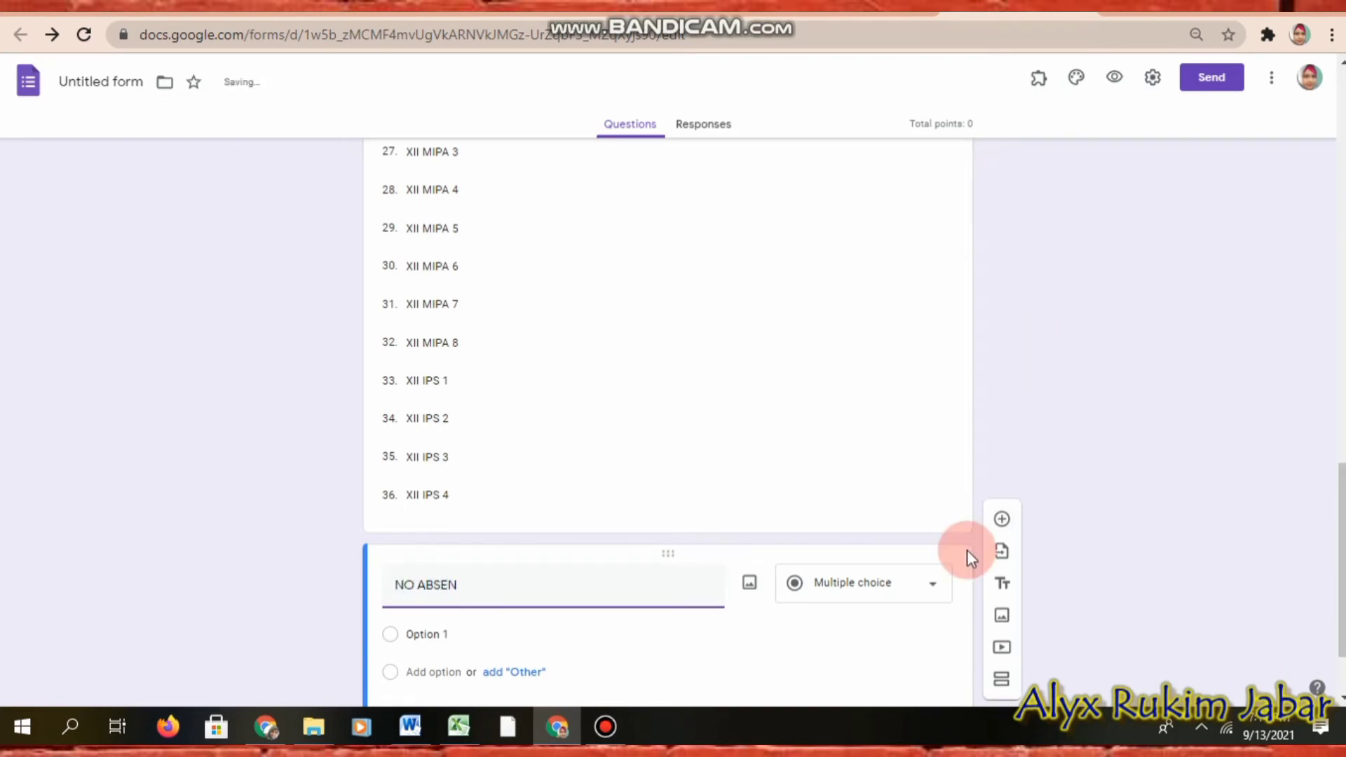
pyautogui.click(906, 631)
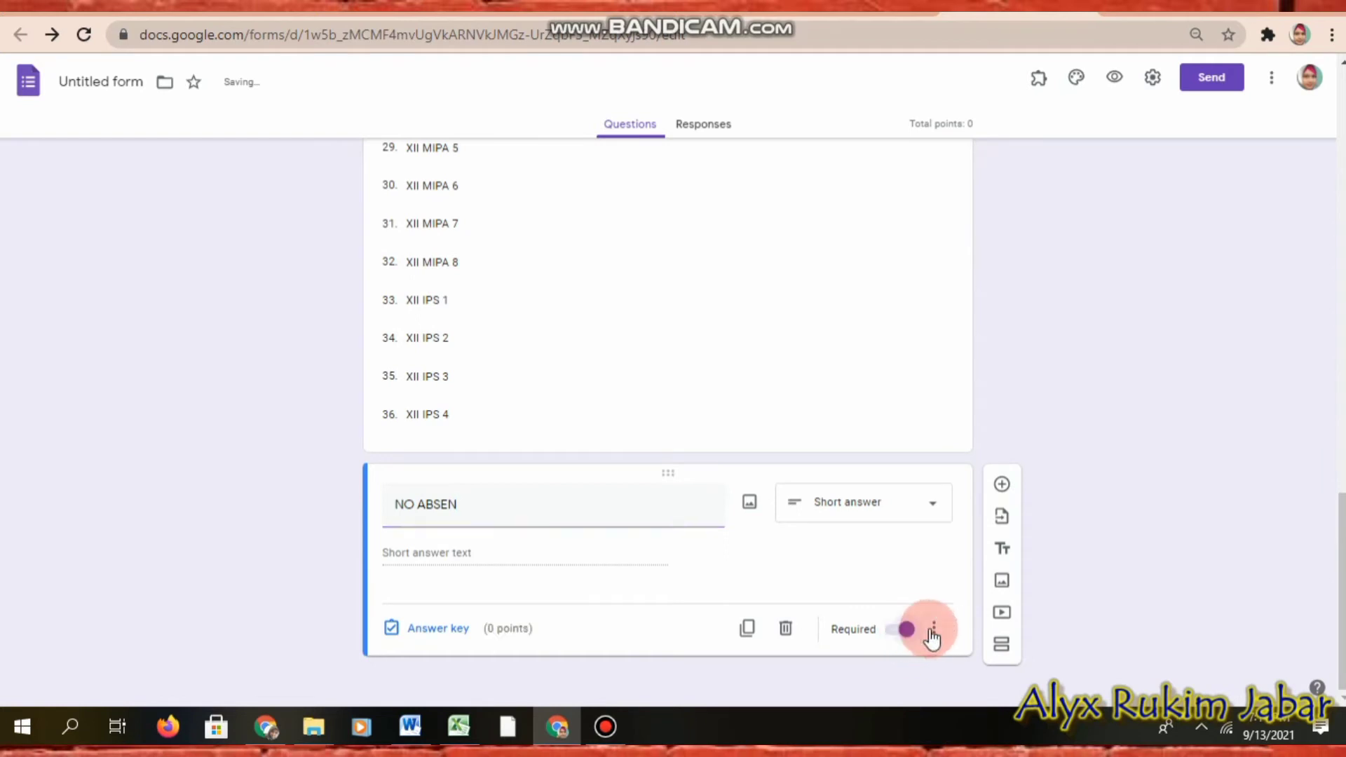
pyautogui.click(937, 631)
pyautogui.click(981, 631)
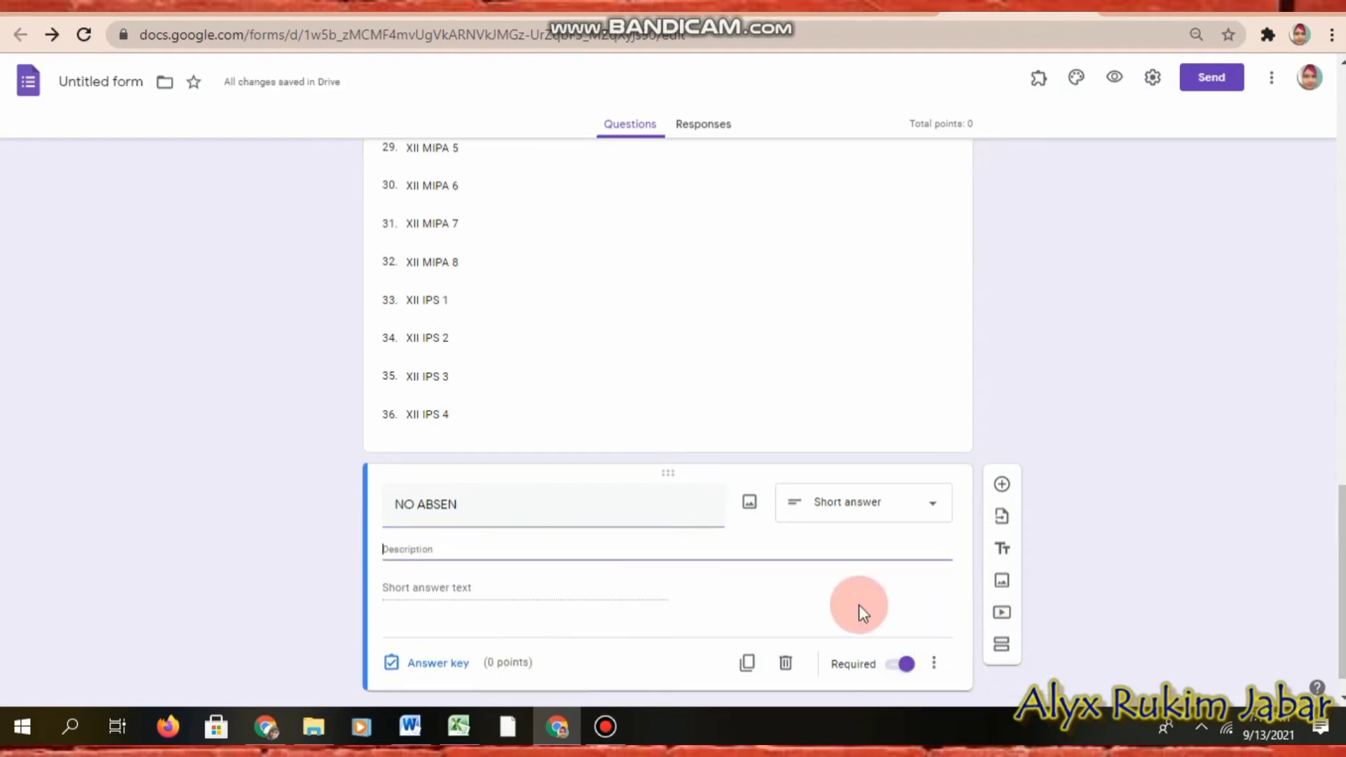
pyautogui.write('s')
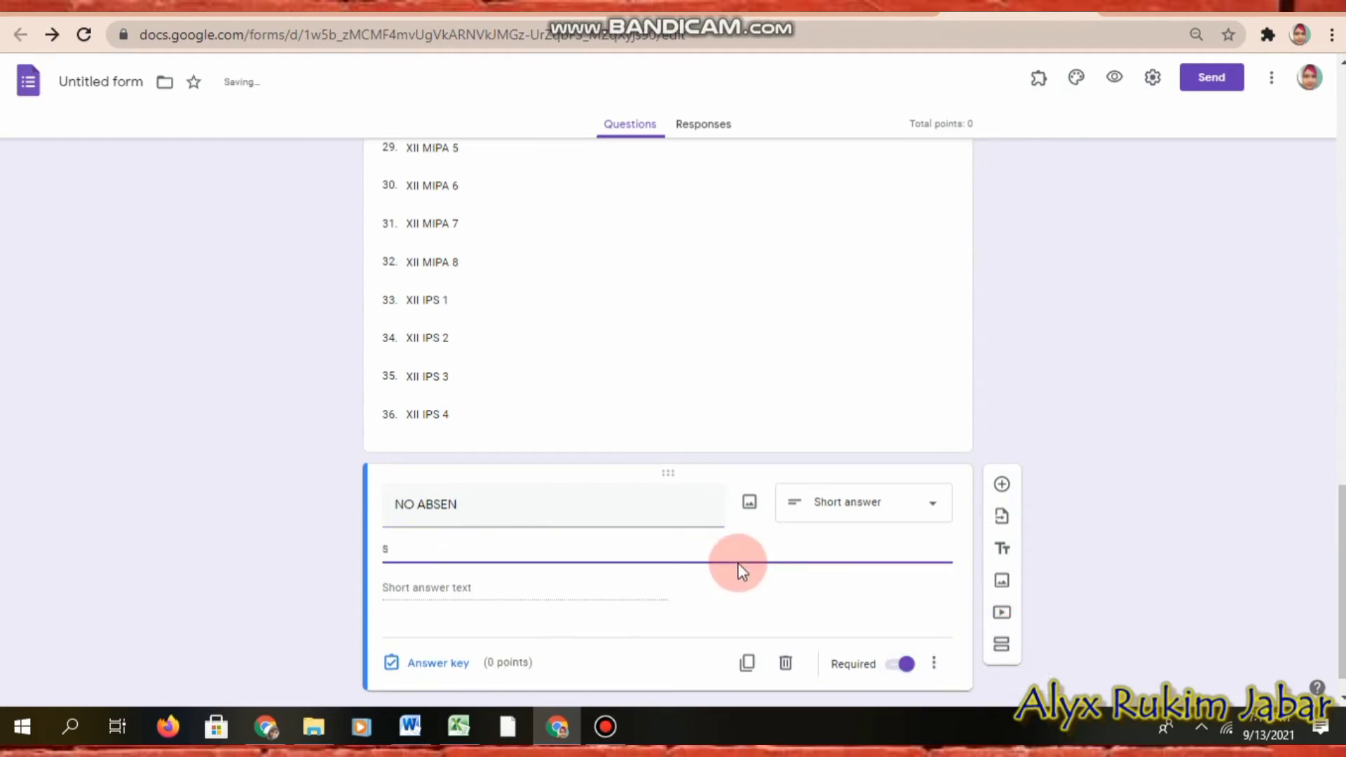
pyautogui.write('ilahkan pilih no ')
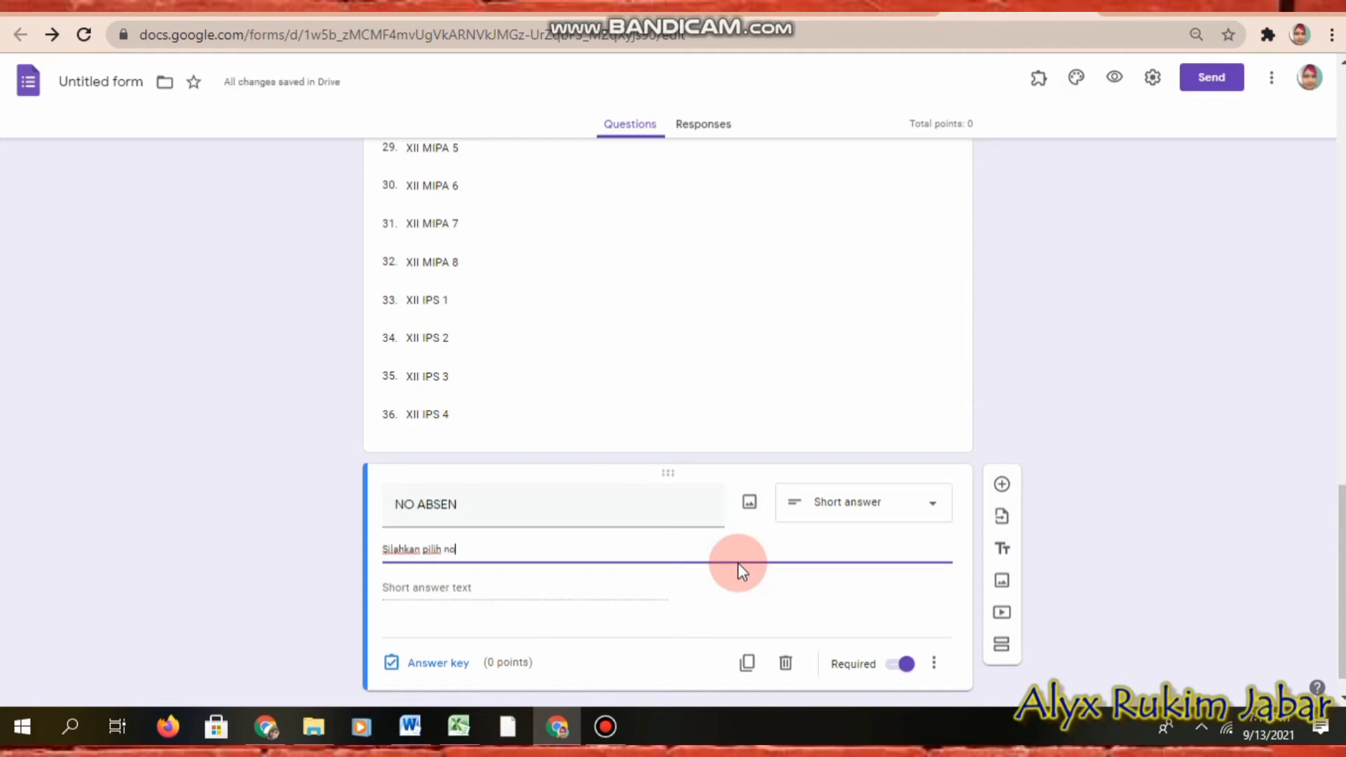
pyautogui.write('absen aesuai yang tertera pada daf')
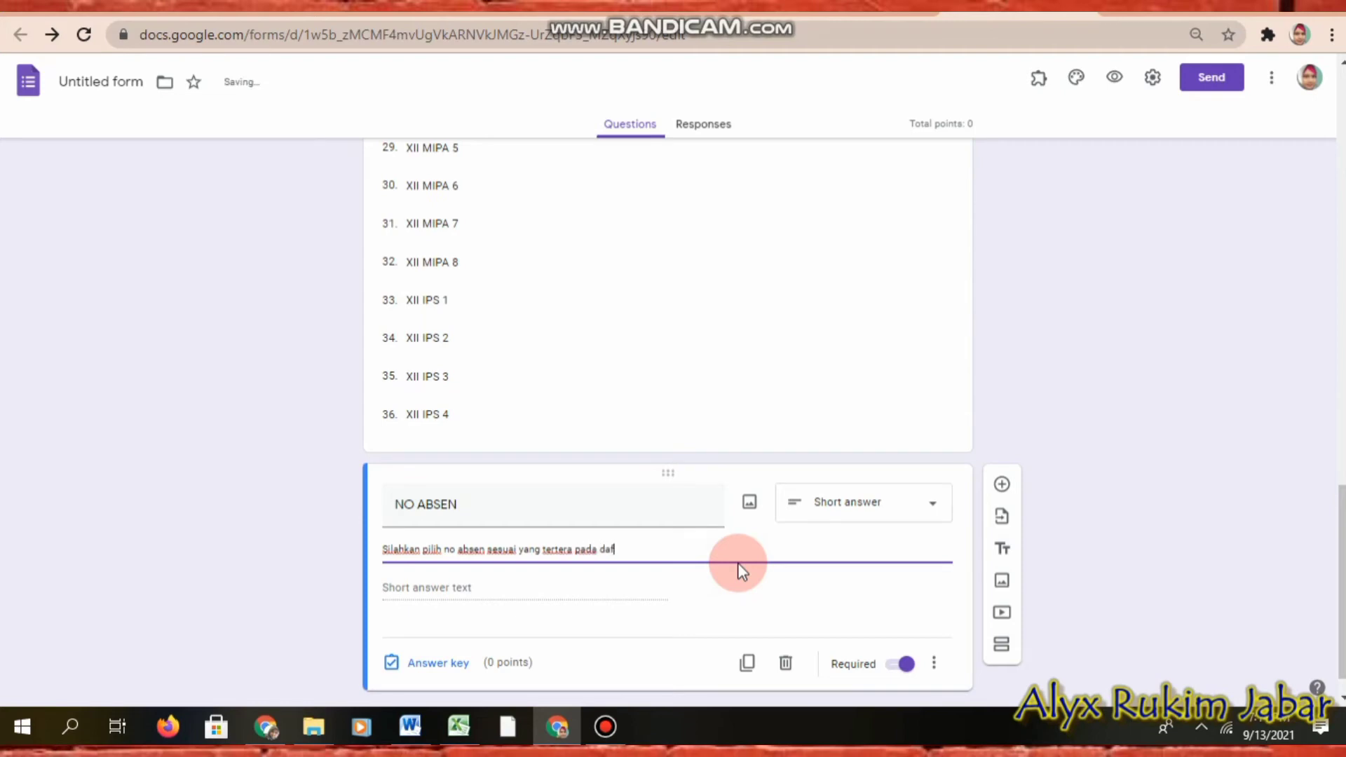
pyautogui.write('tar hadir ')
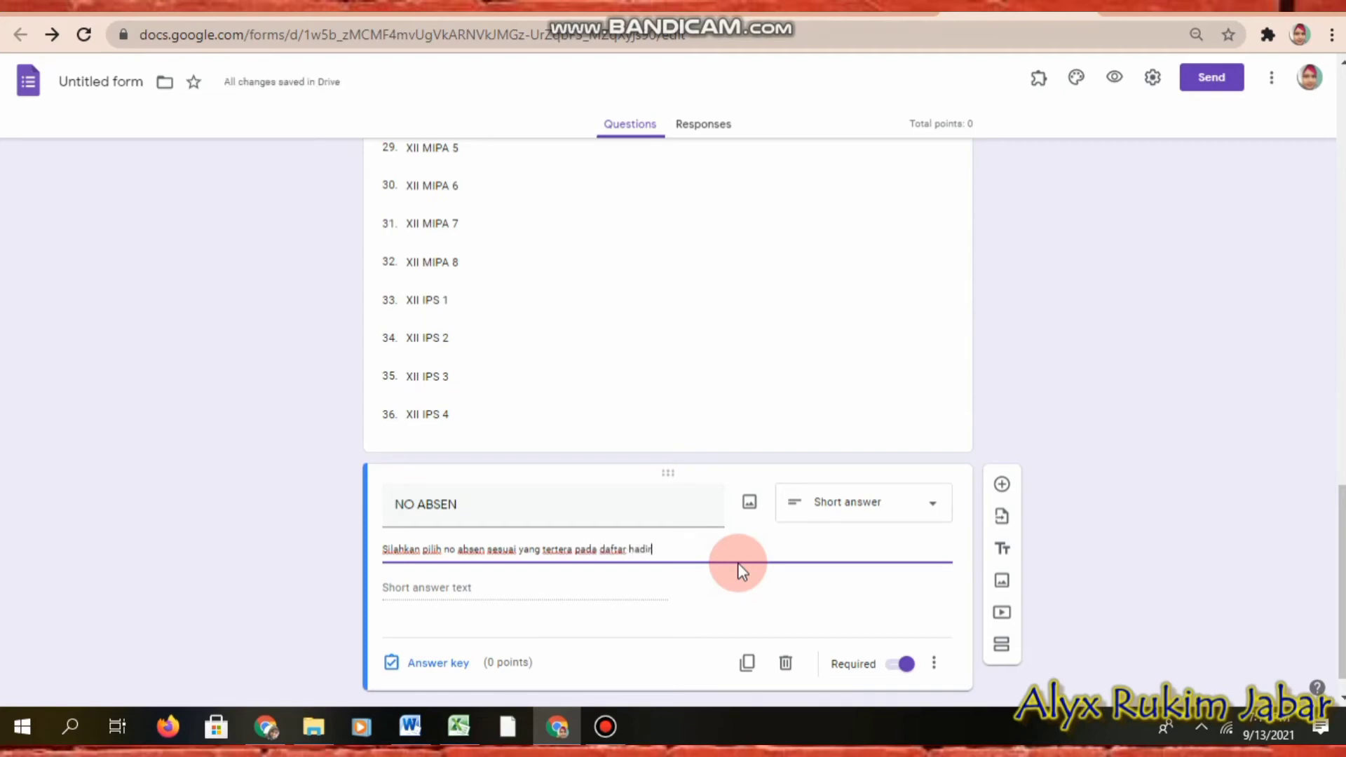
pyautogui.write('masing-masing kelas')
pyautogui.scroll(-1, 971, 471)
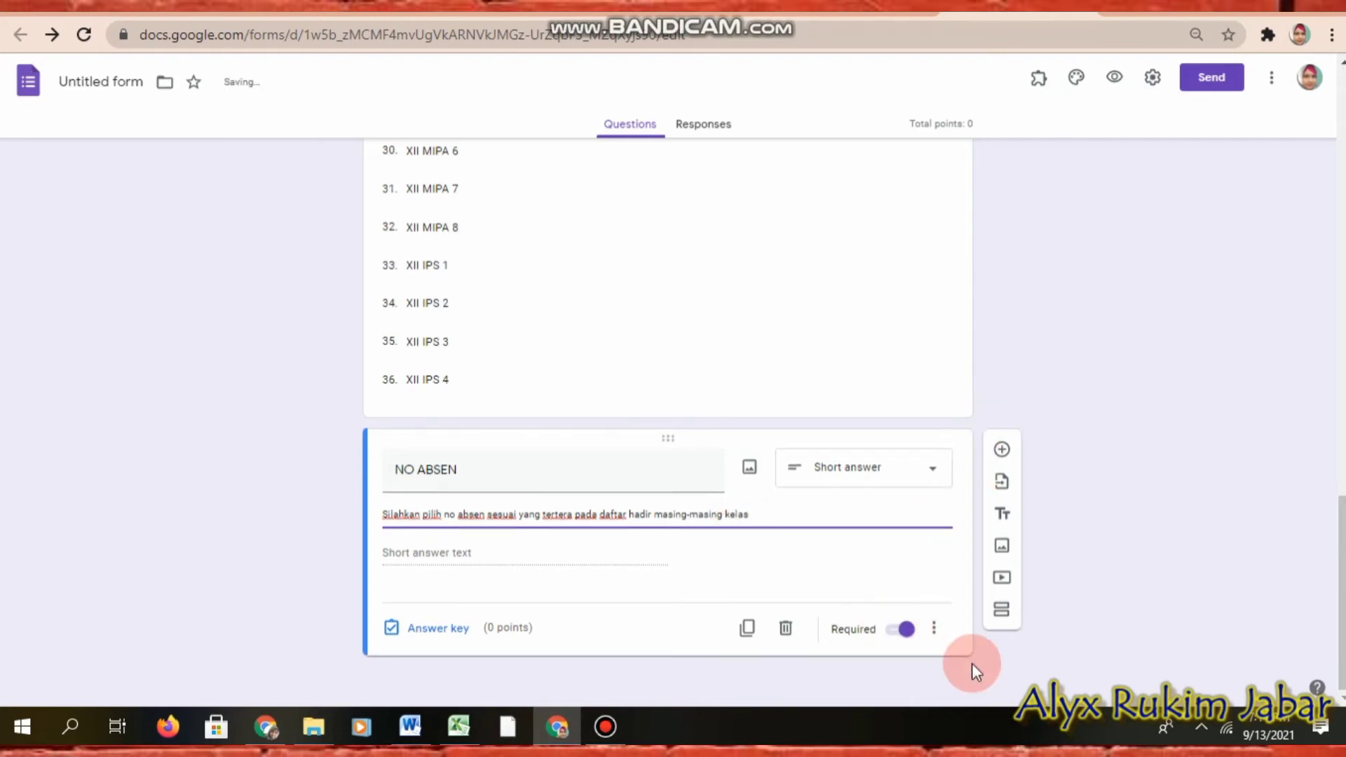
# Step: In Excel, number column F from 1 starting at F3 with the fill handle, then copy the list
pyautogui.click(458, 726)
pyautogui.scroll(1, 369, 216)
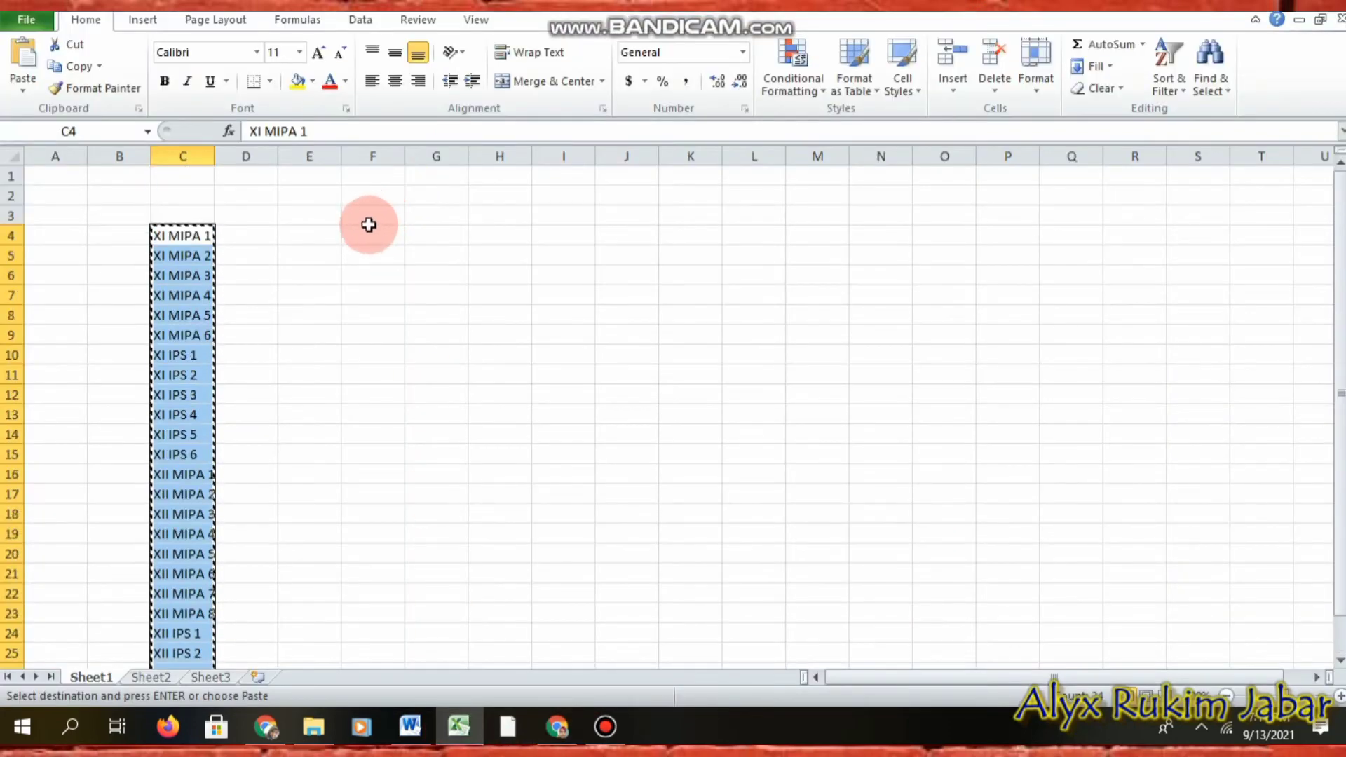
pyautogui.click(368, 217)
pyautogui.write('1')
pyautogui.press('Return')
pyautogui.write('2')
pyautogui.press('Up')
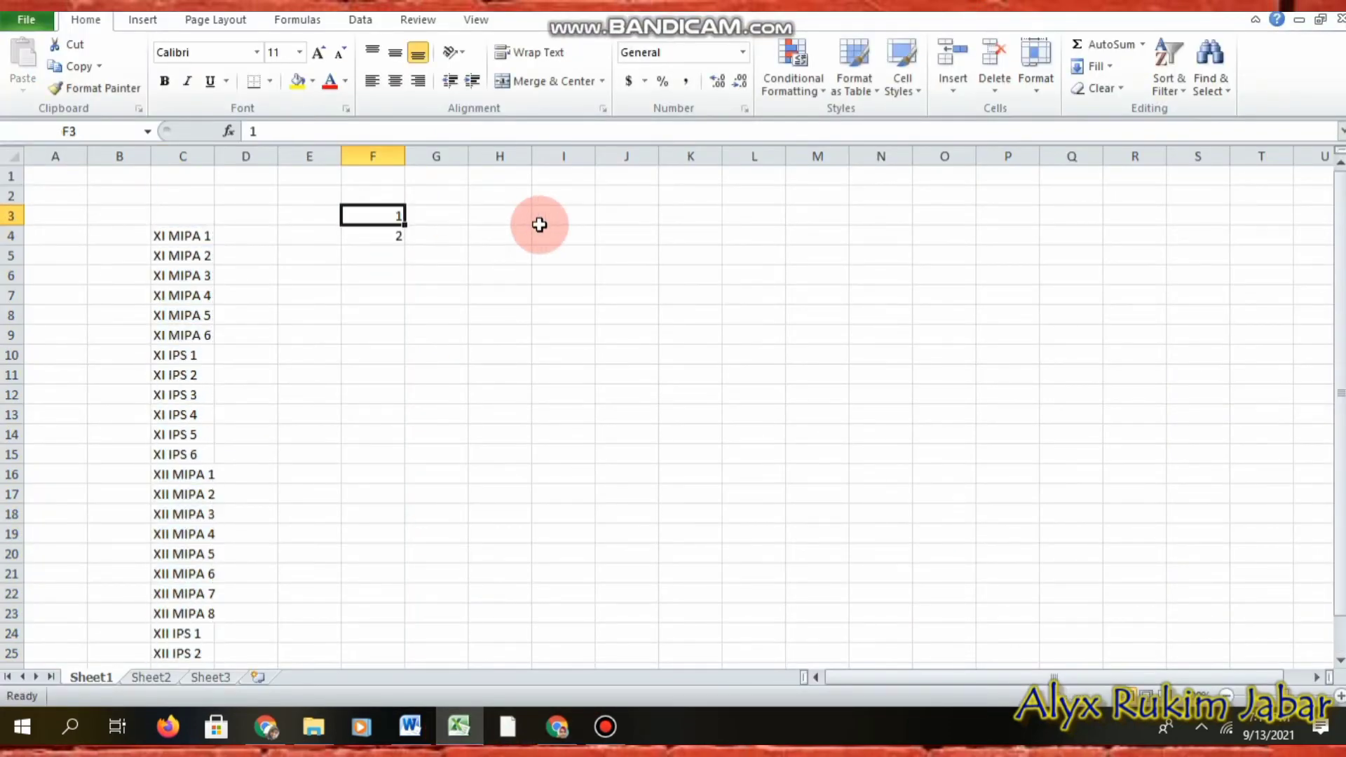
pyautogui.hotkey('shift', 'Down')
pyautogui.moveTo(396, 242); pyautogui.dragTo(421, 466)
pyautogui.scroll(8, 467, 436)
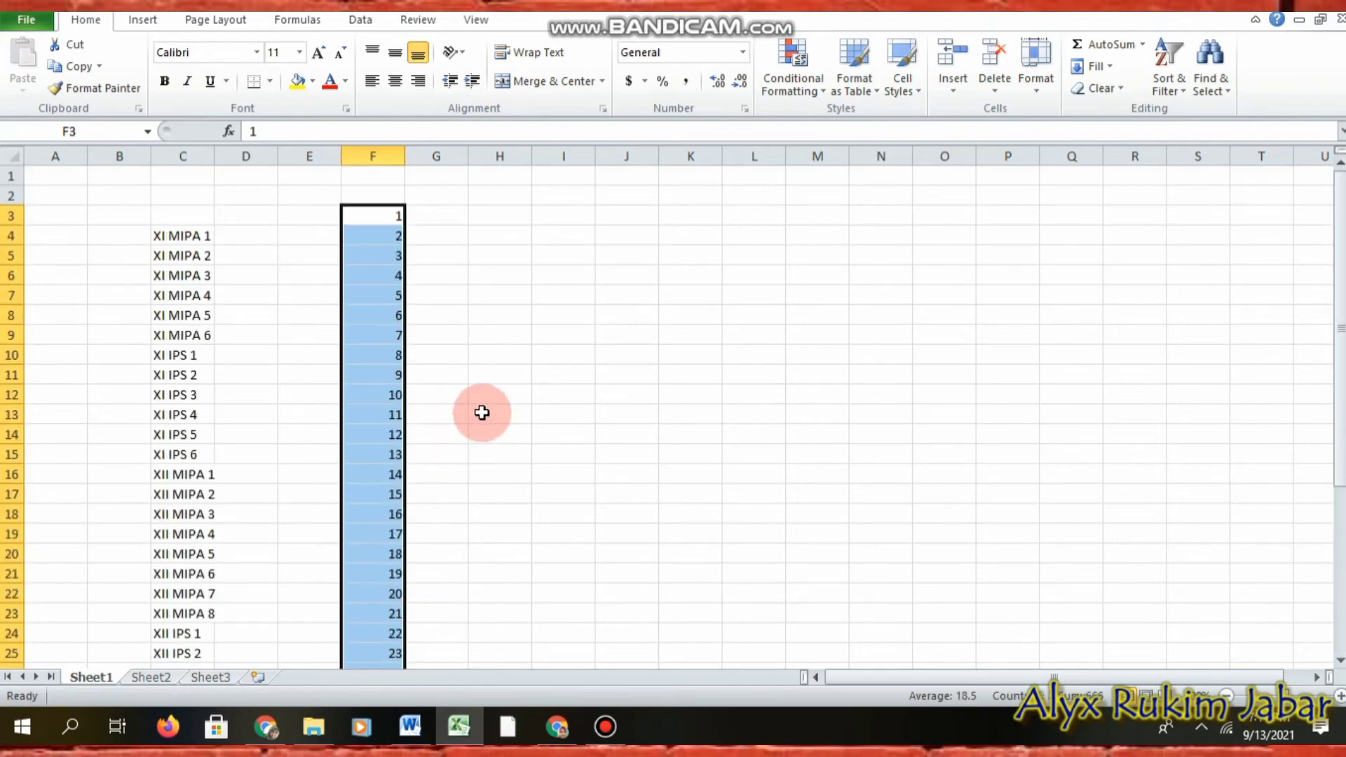
pyautogui.hotkey('ctrl', 'c')
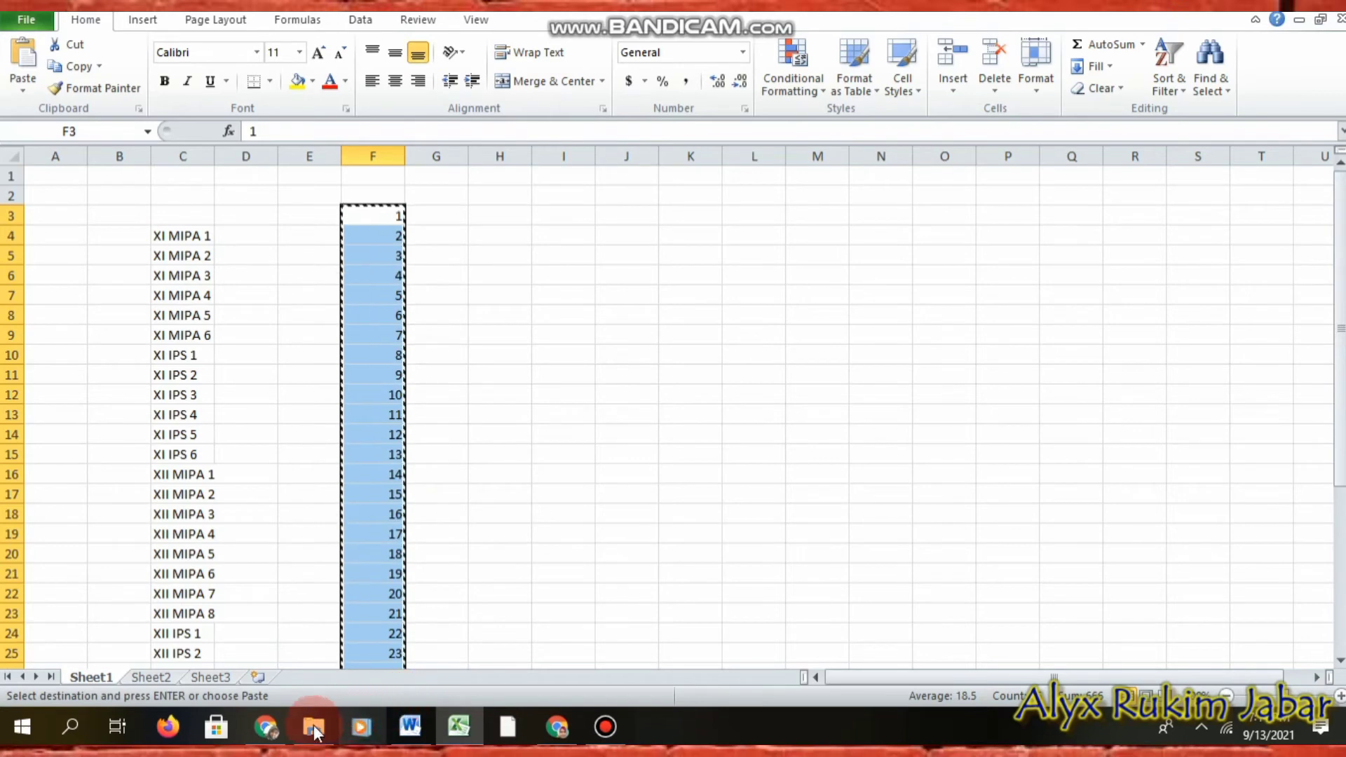
# Step: Change NO ABSEN to a Dropdown and paste the numbers 1–36 as its options
pyautogui.click(556, 729)
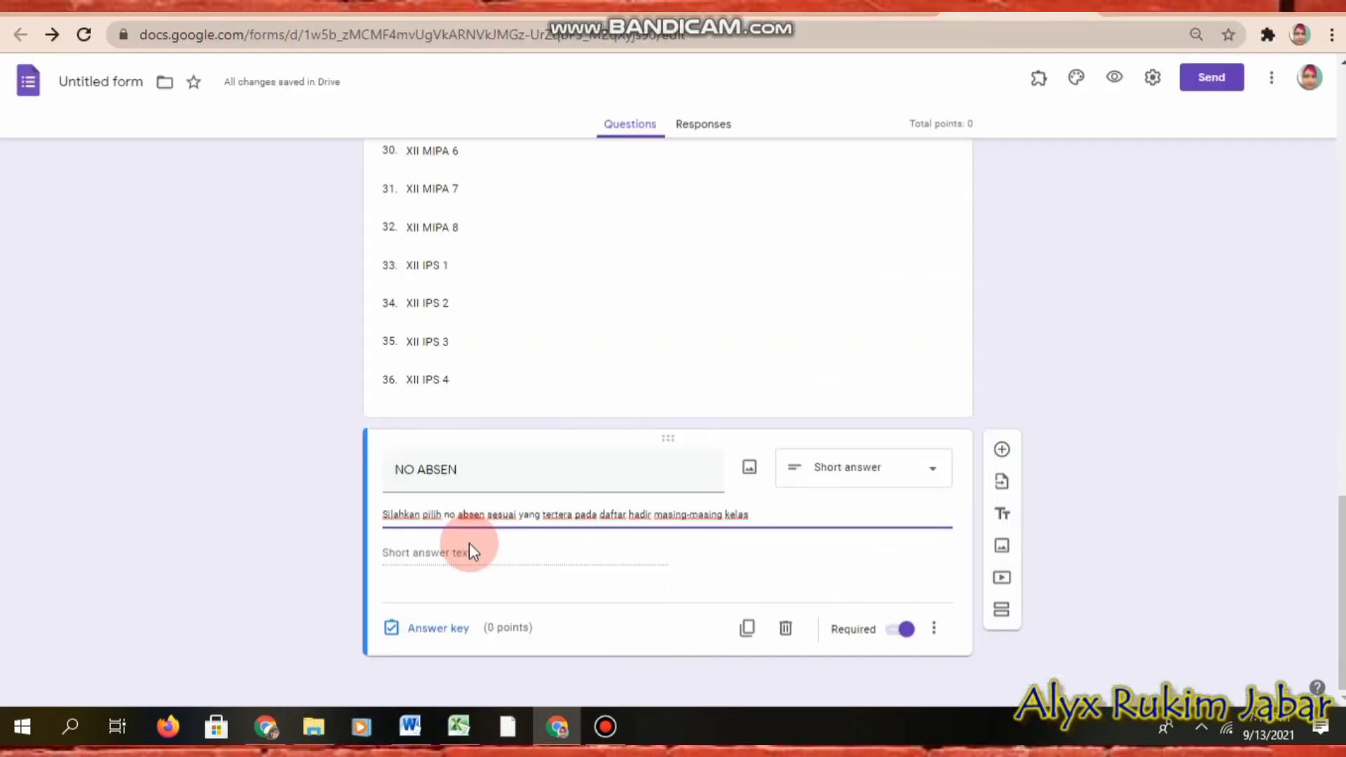
pyautogui.click(806, 470)
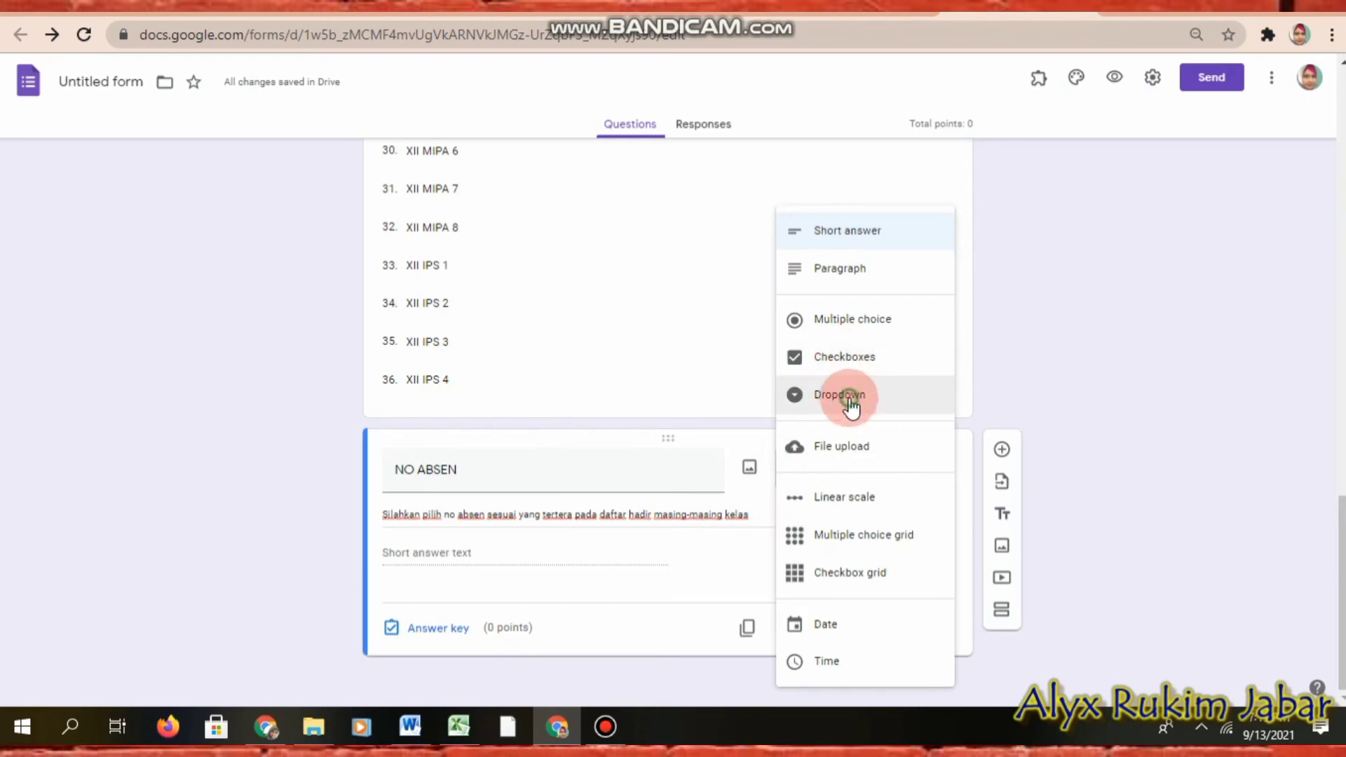
pyautogui.click(849, 399)
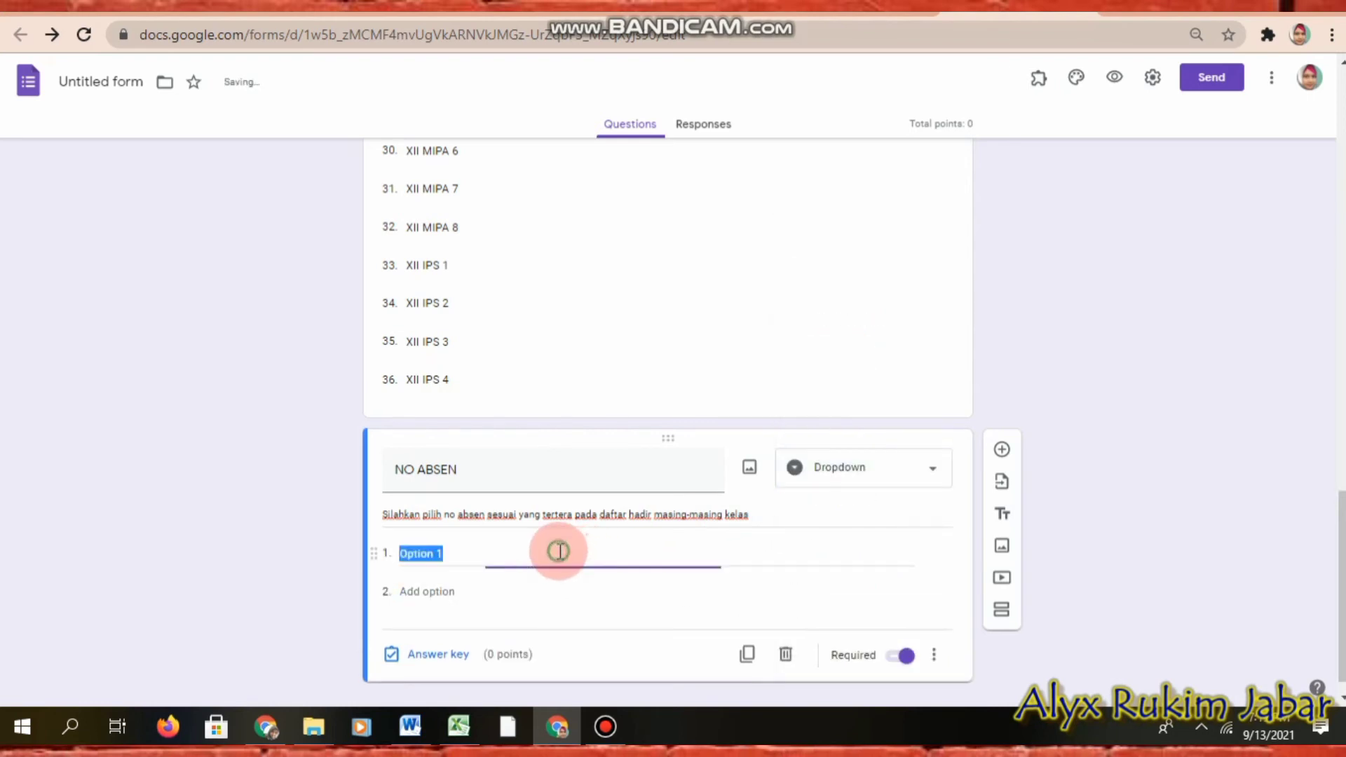
pyautogui.hotkey('ctrl', 'v')
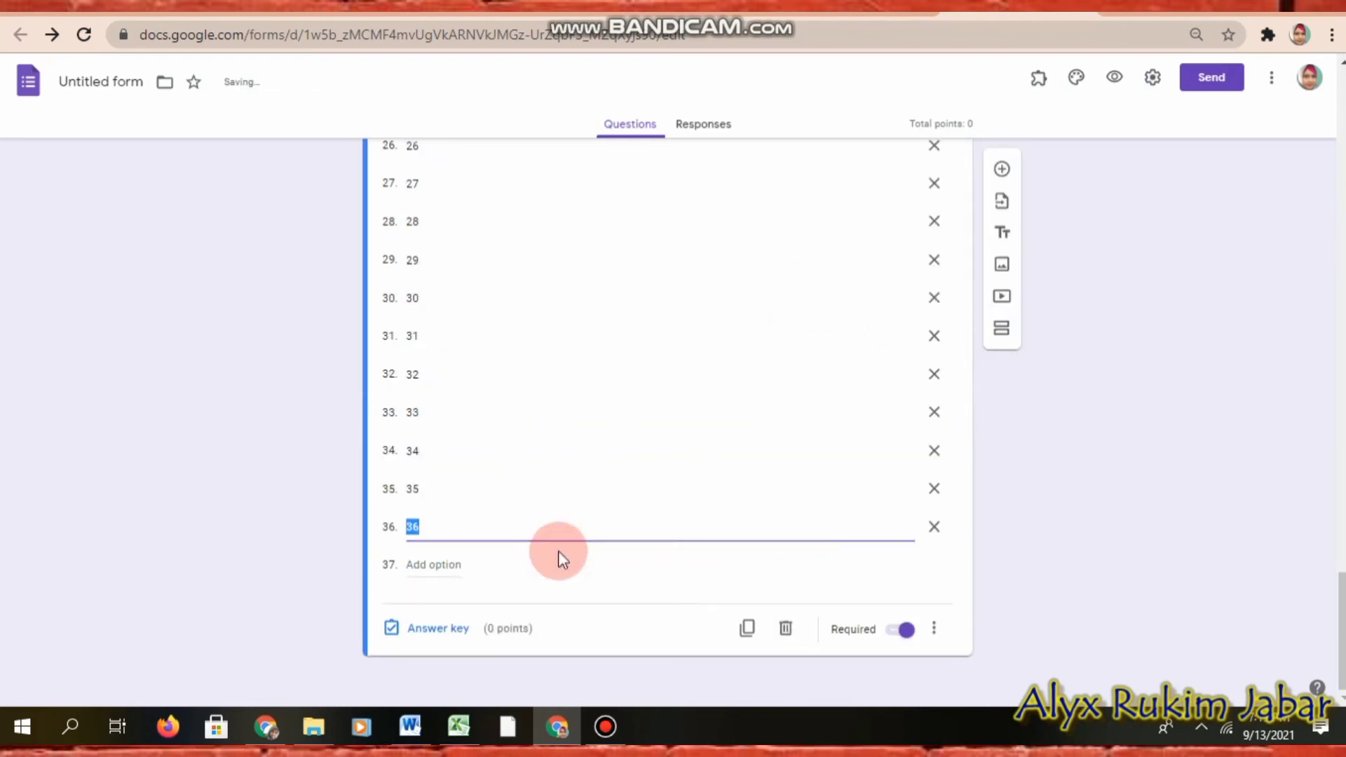
pyautogui.click(1129, 528)
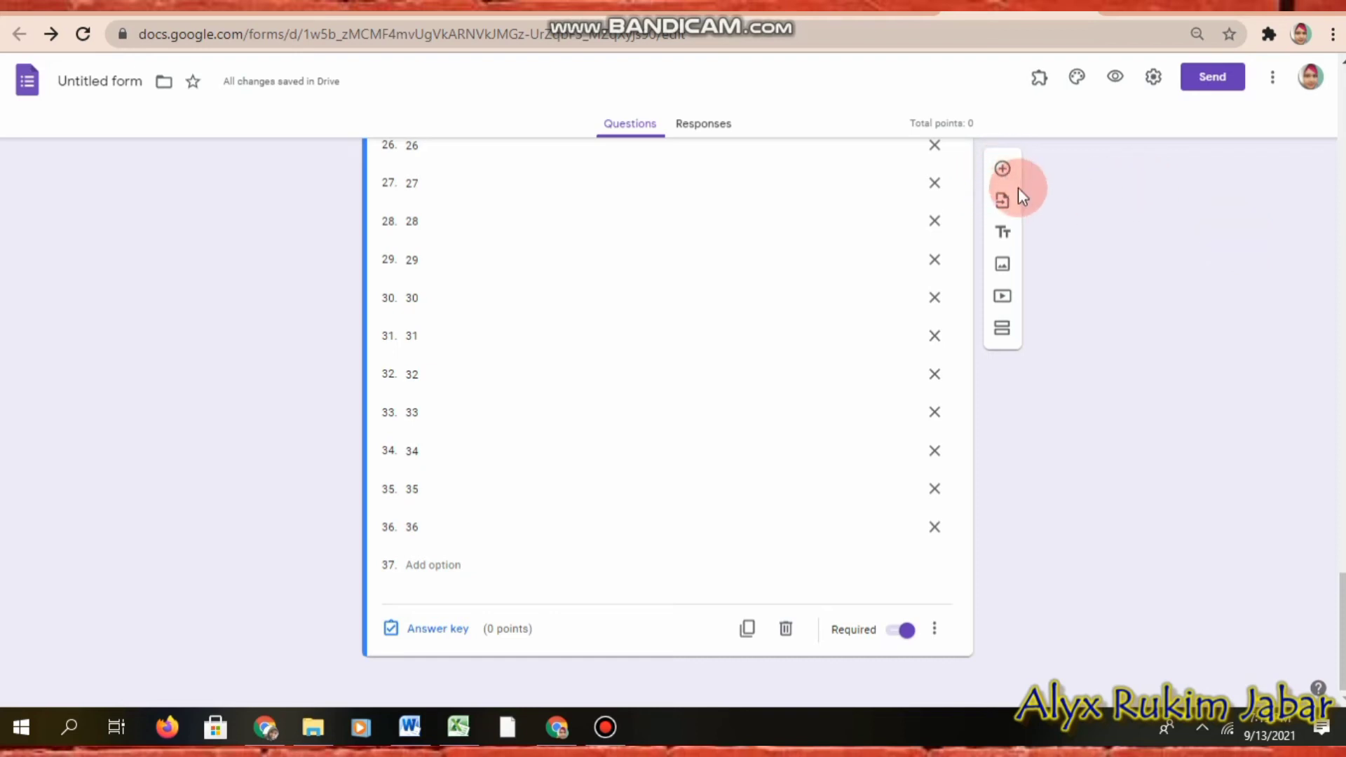
# Step: Add a new section after NO ABSEN and replace 'Untitled Section' with the title PASSWORD/TOKEN
pyautogui.click(1001, 329)
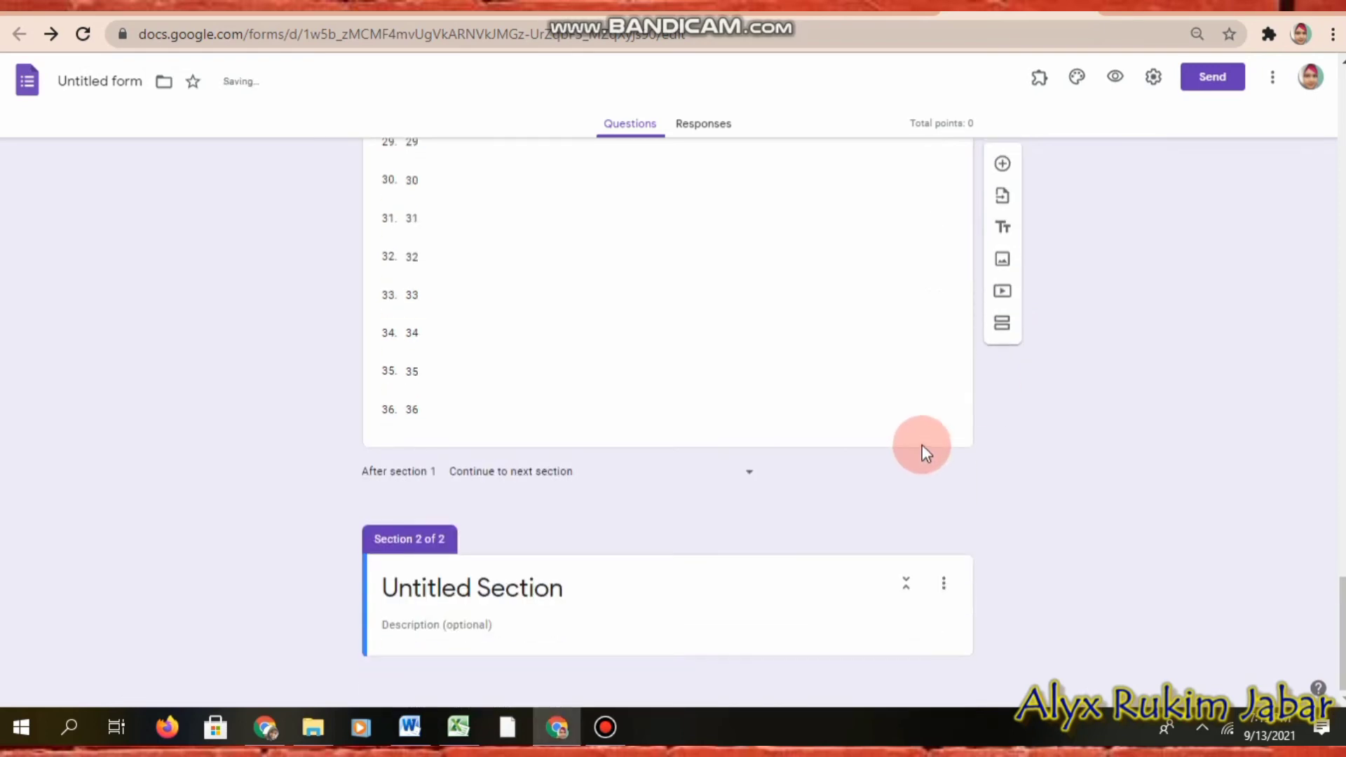
pyautogui.click(477, 586)
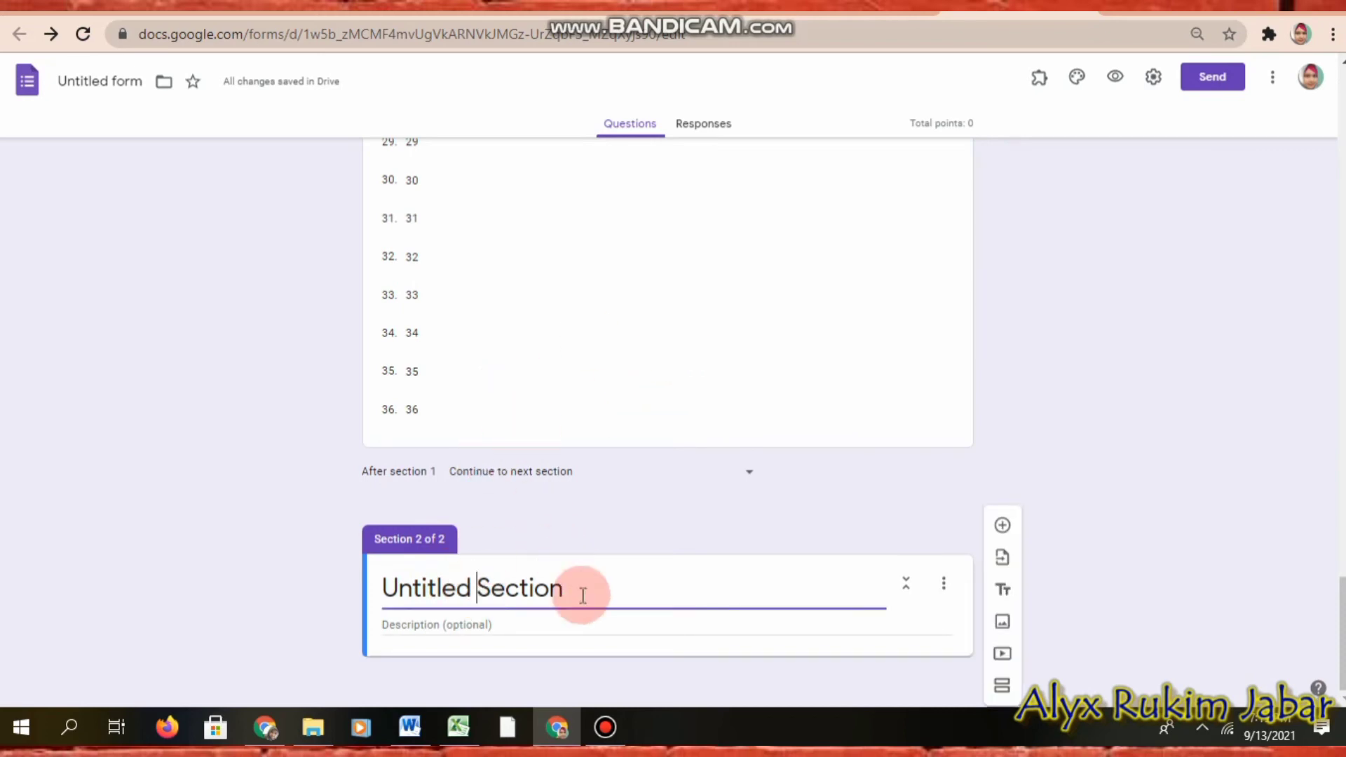
pyautogui.moveTo(596, 592); pyautogui.dragTo(340, 609)
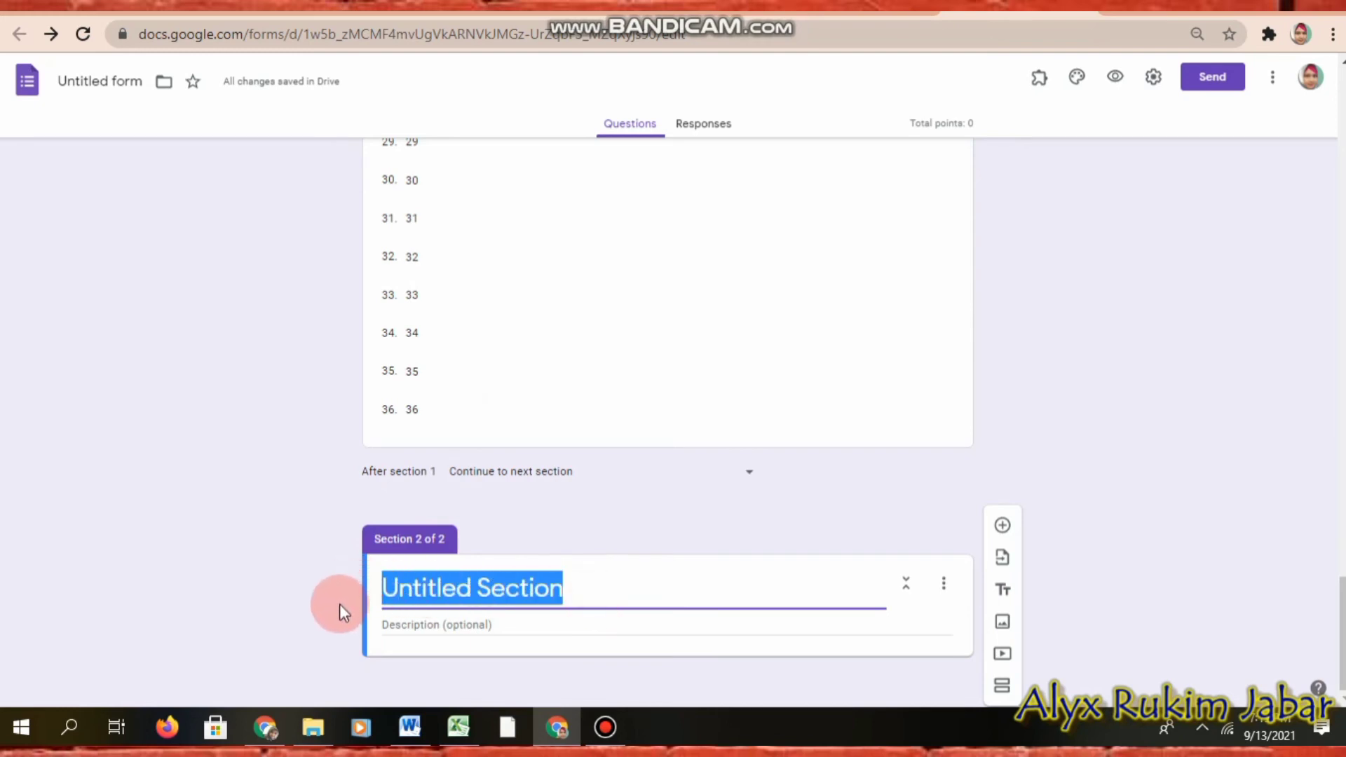
pyautogui.write('p')
pyautogui.press('BackSpace')
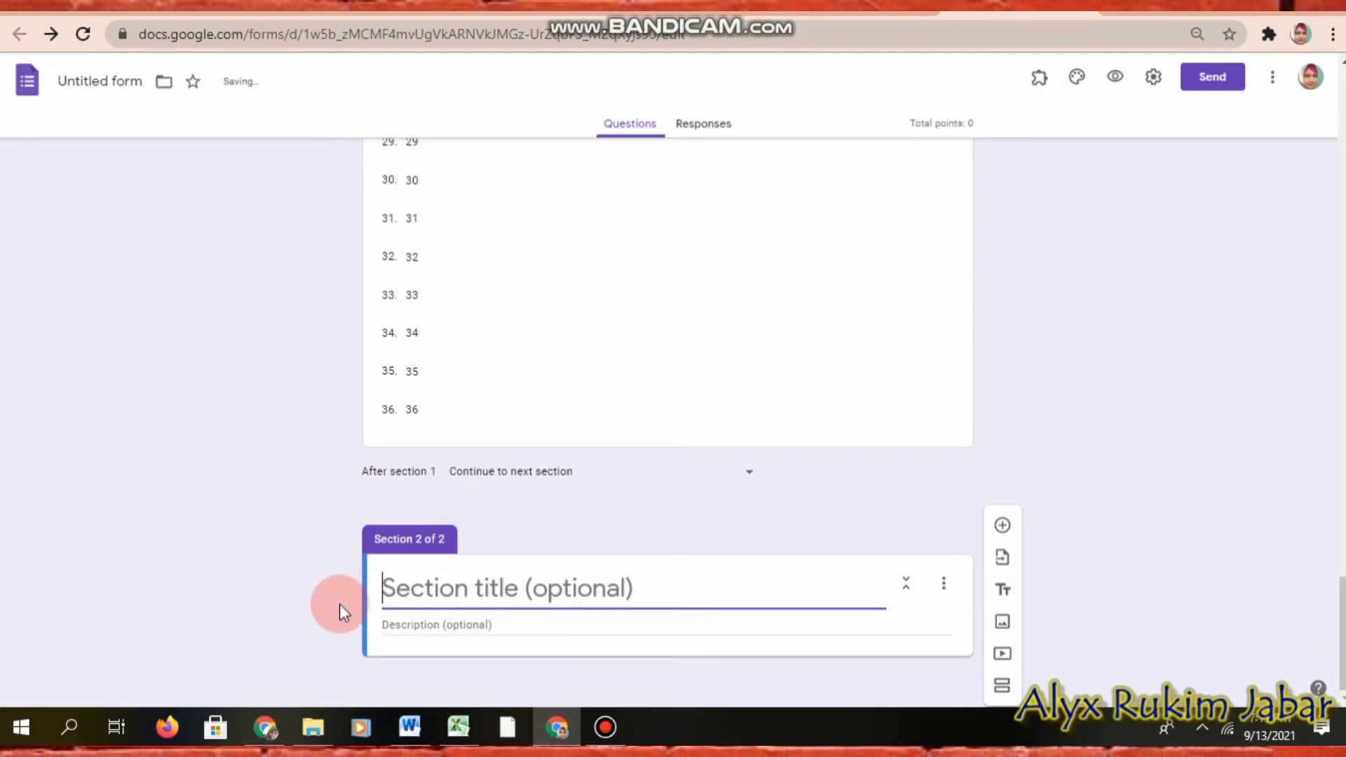
pyautogui.write('PASS')
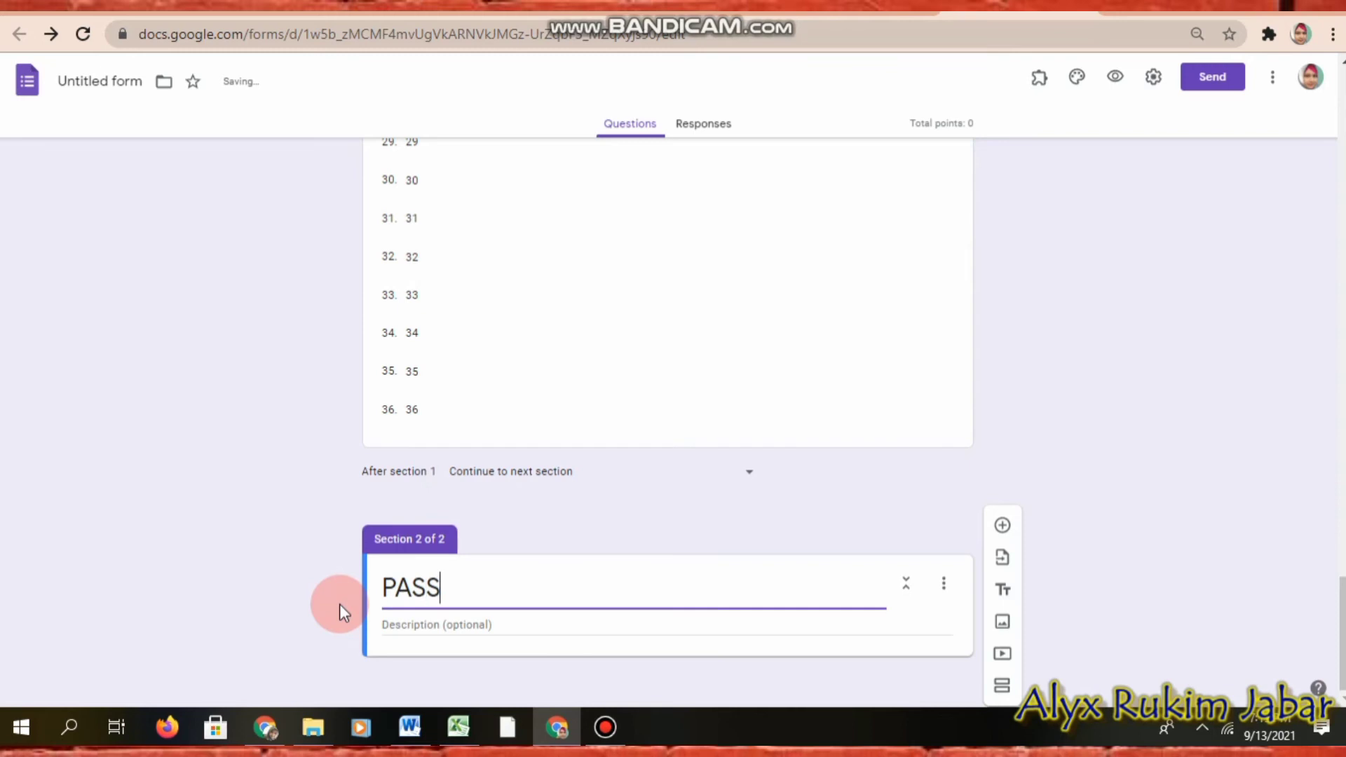
pyautogui.write('WORD')
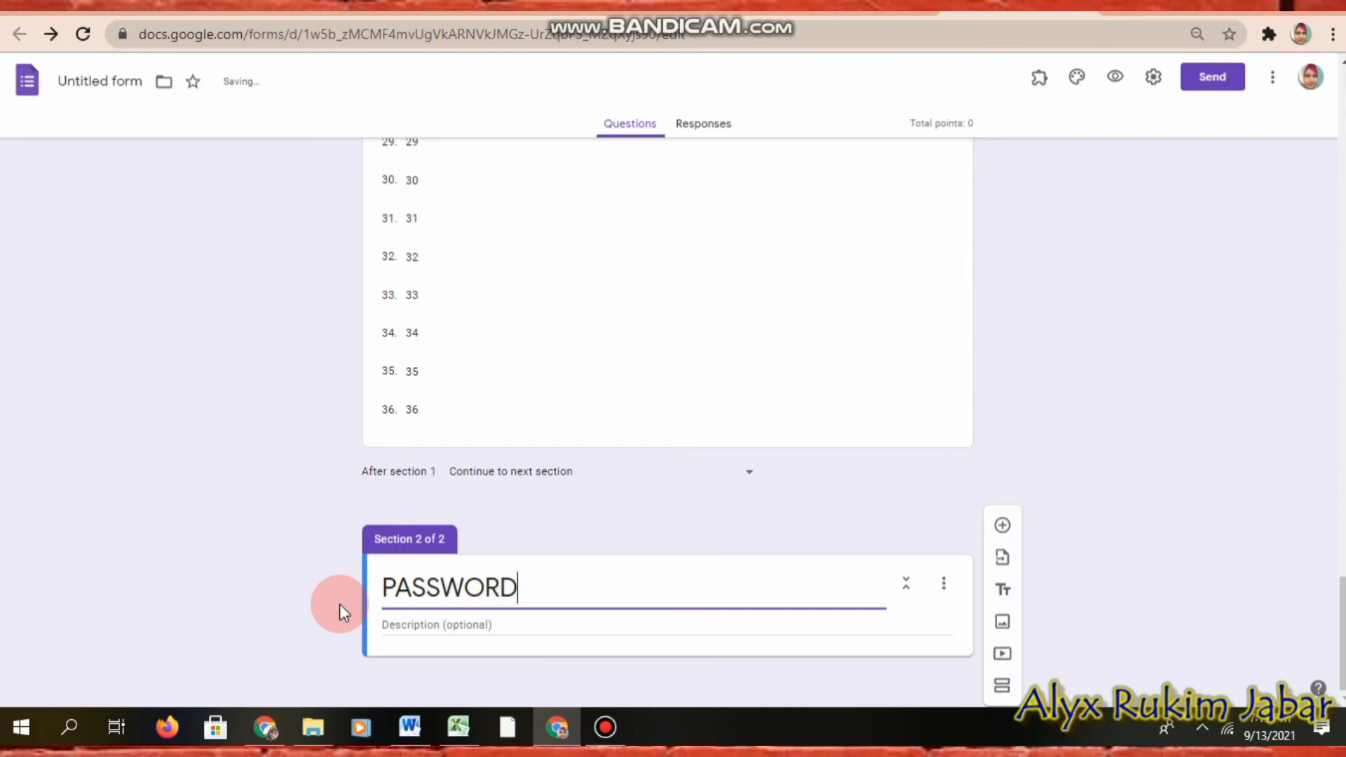
pyautogui.write('/TOKEN')
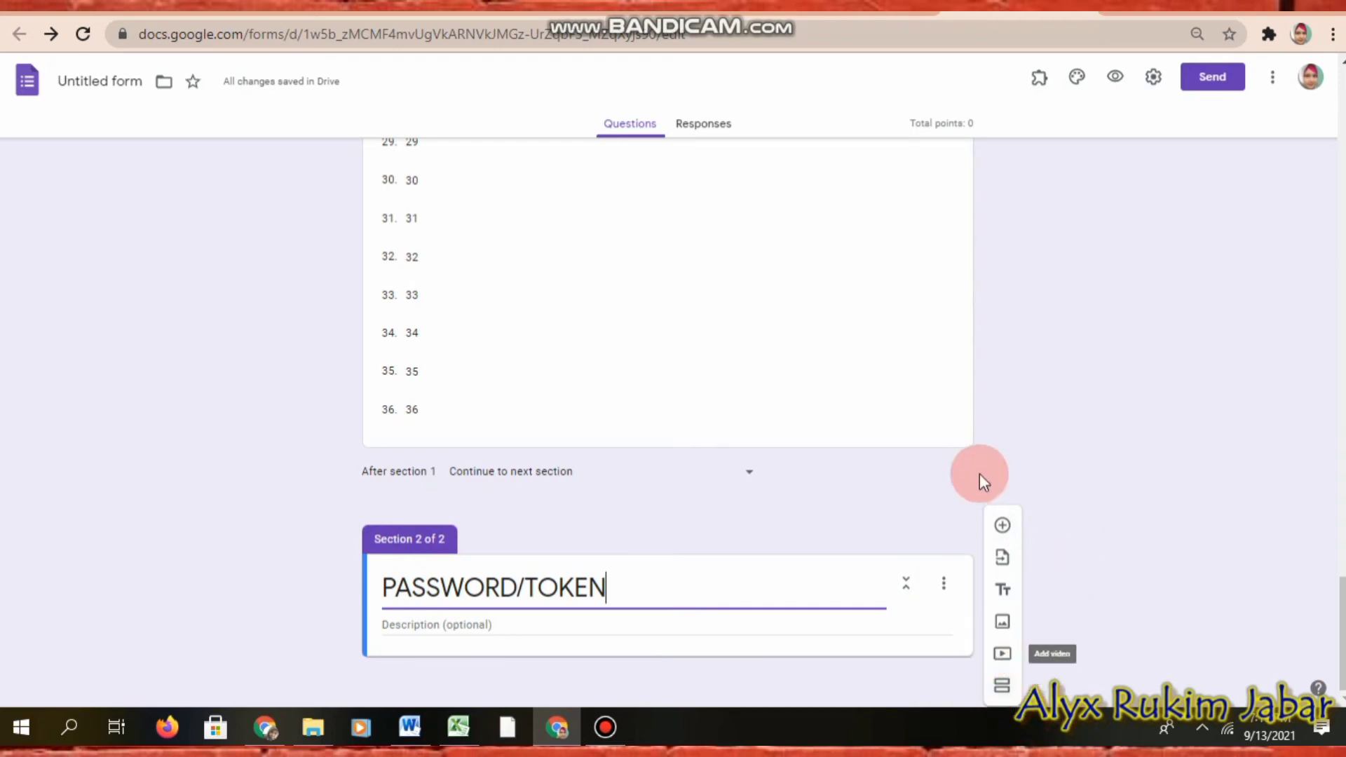
# Step: Add a required PASSWORD/TOKEN question with a description asking for the subject teacher's token
pyautogui.click(1001, 528)
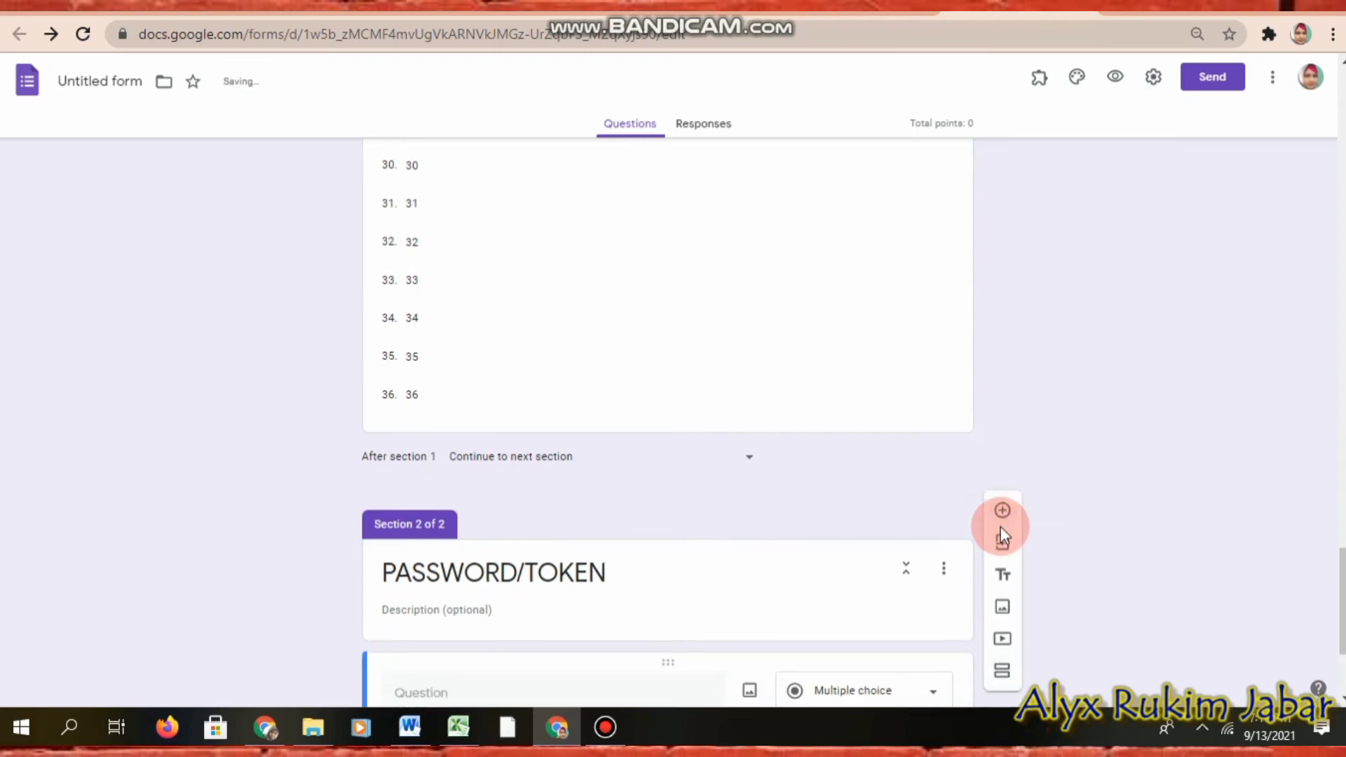
pyautogui.click(549, 487)
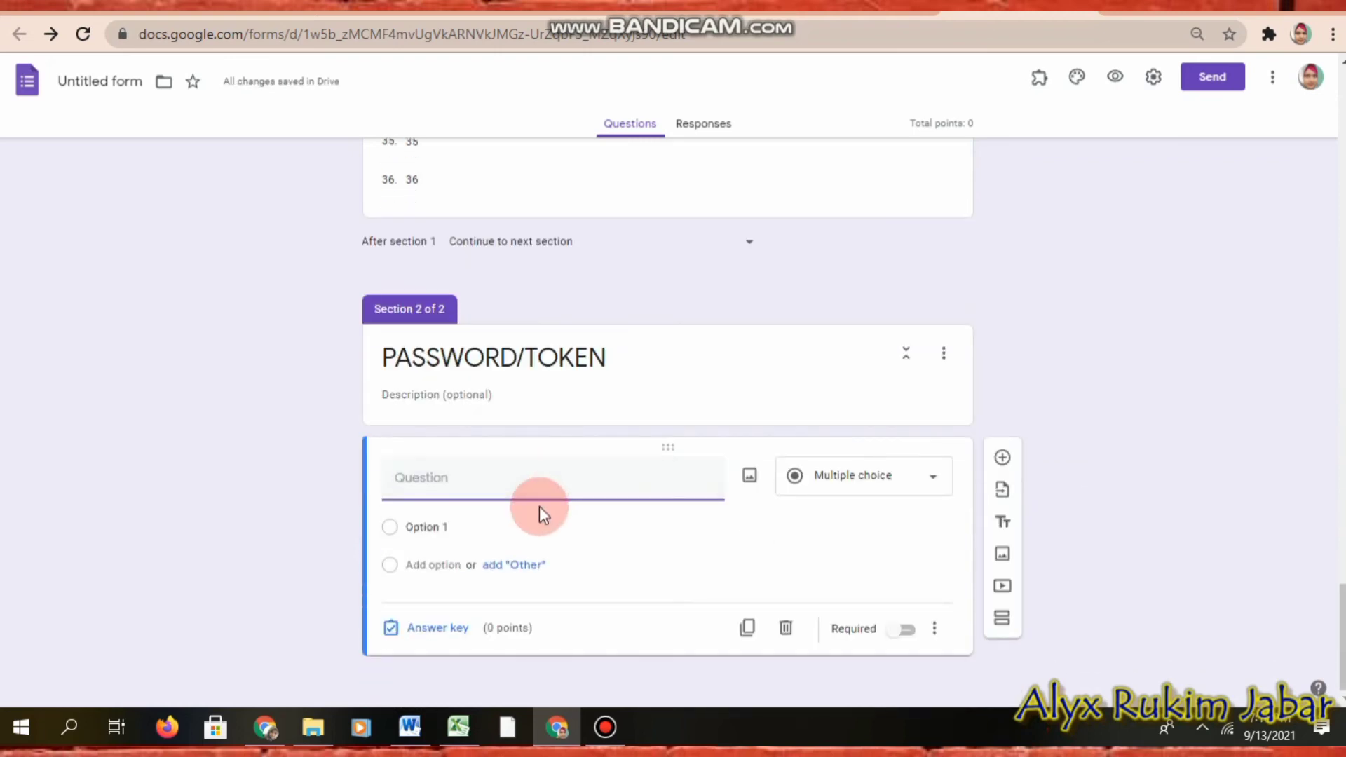
pyautogui.write('P')
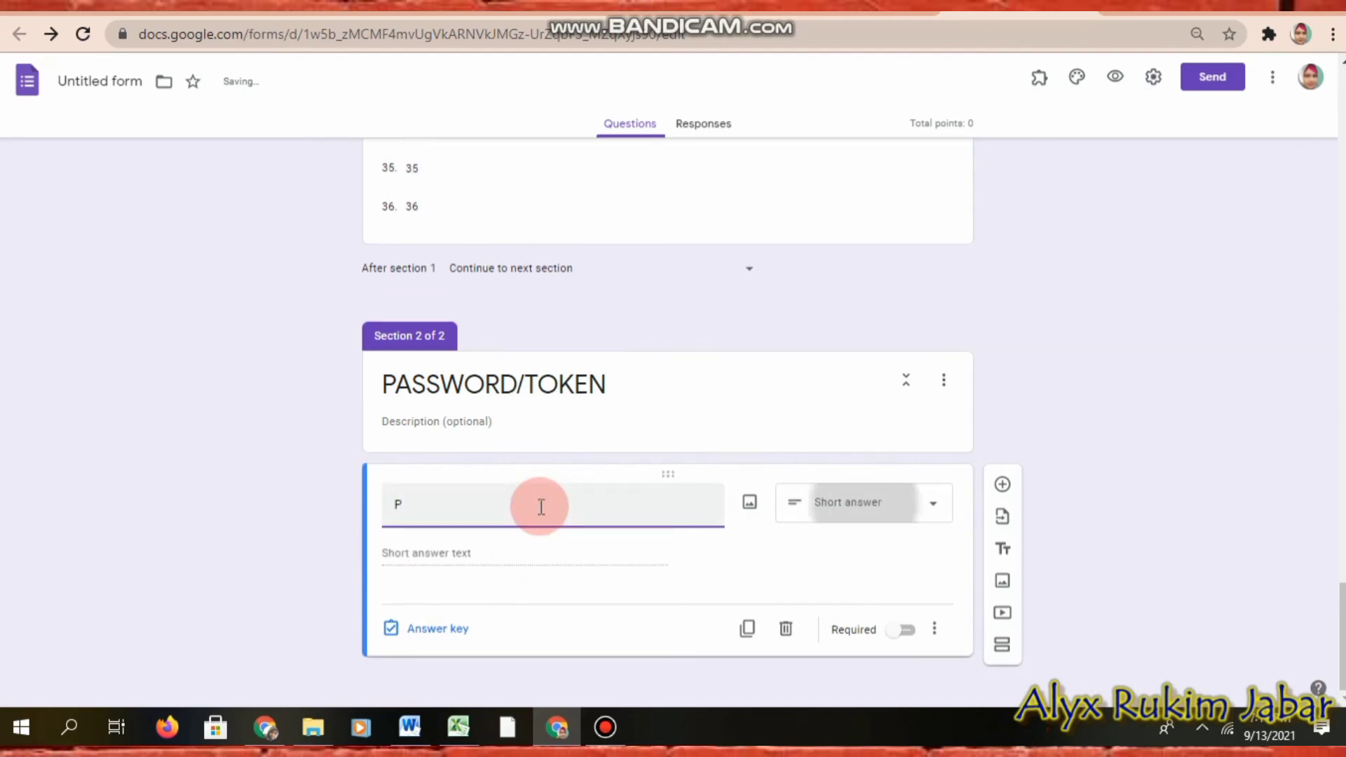
pyautogui.write('ASSW')
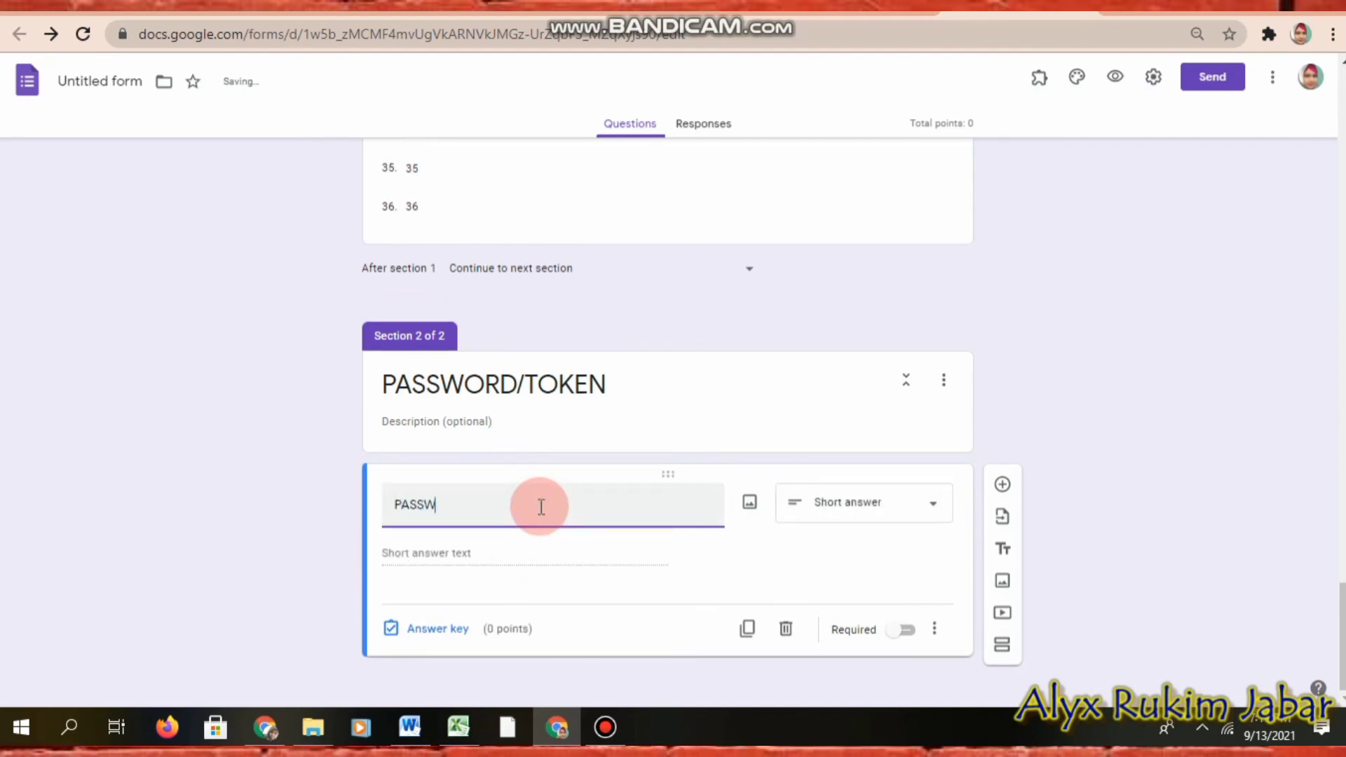
pyautogui.write('ORD/TOKEN')
pyautogui.click(935, 631)
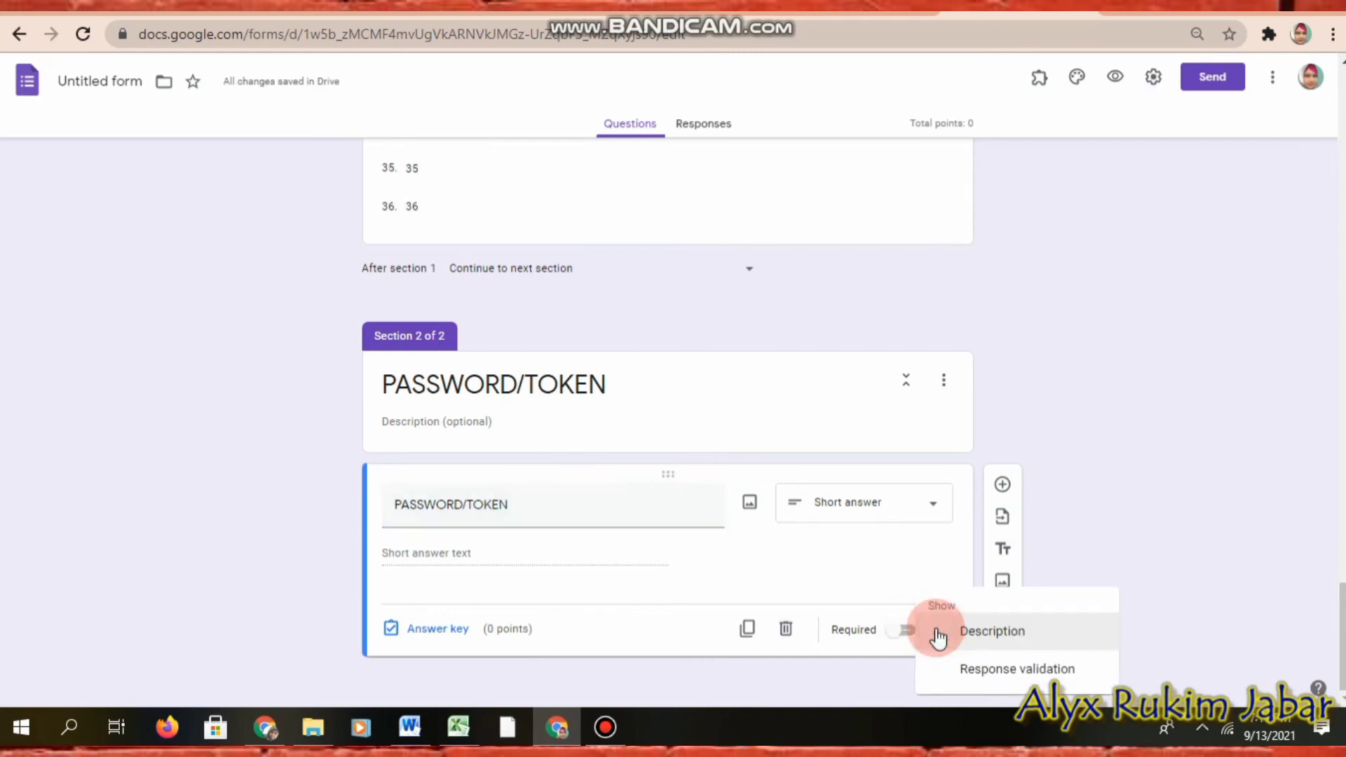
pyautogui.click(1025, 634)
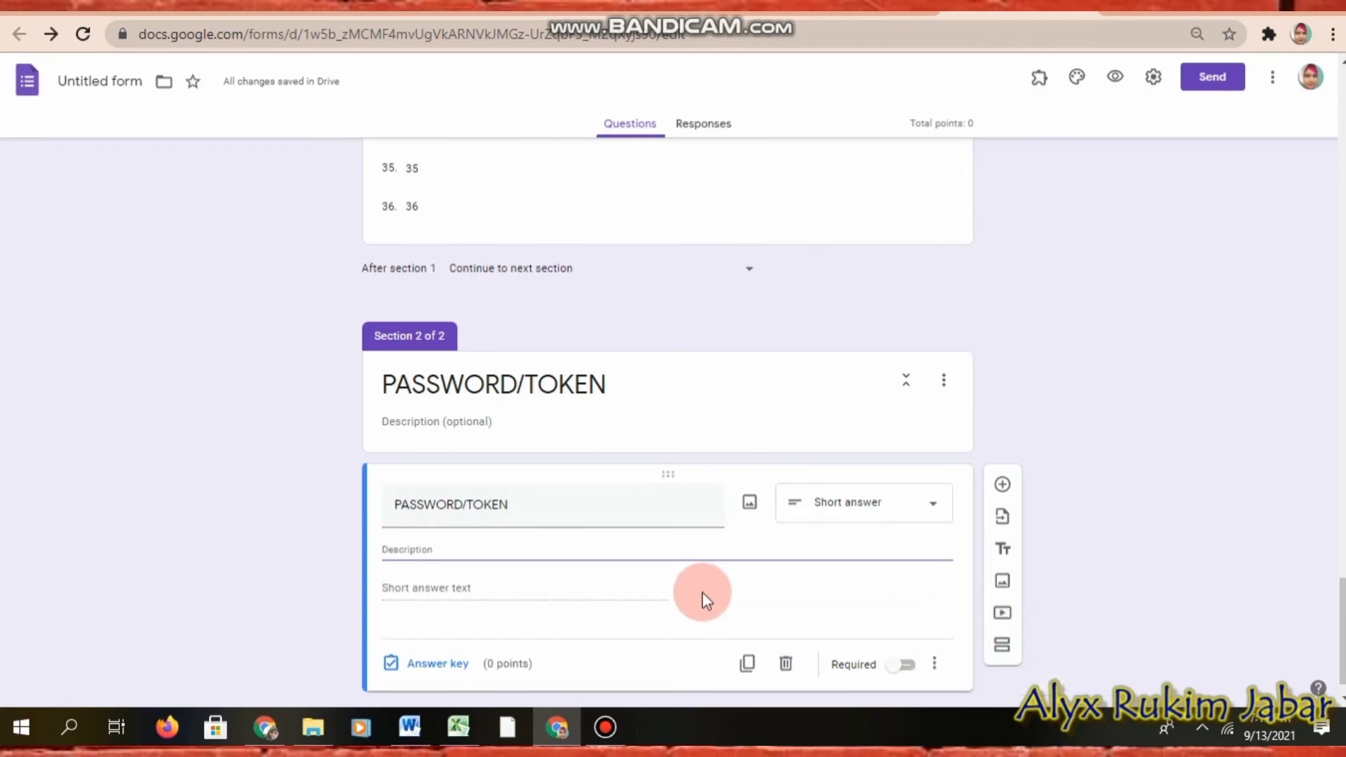
pyautogui.write('Masukkan')
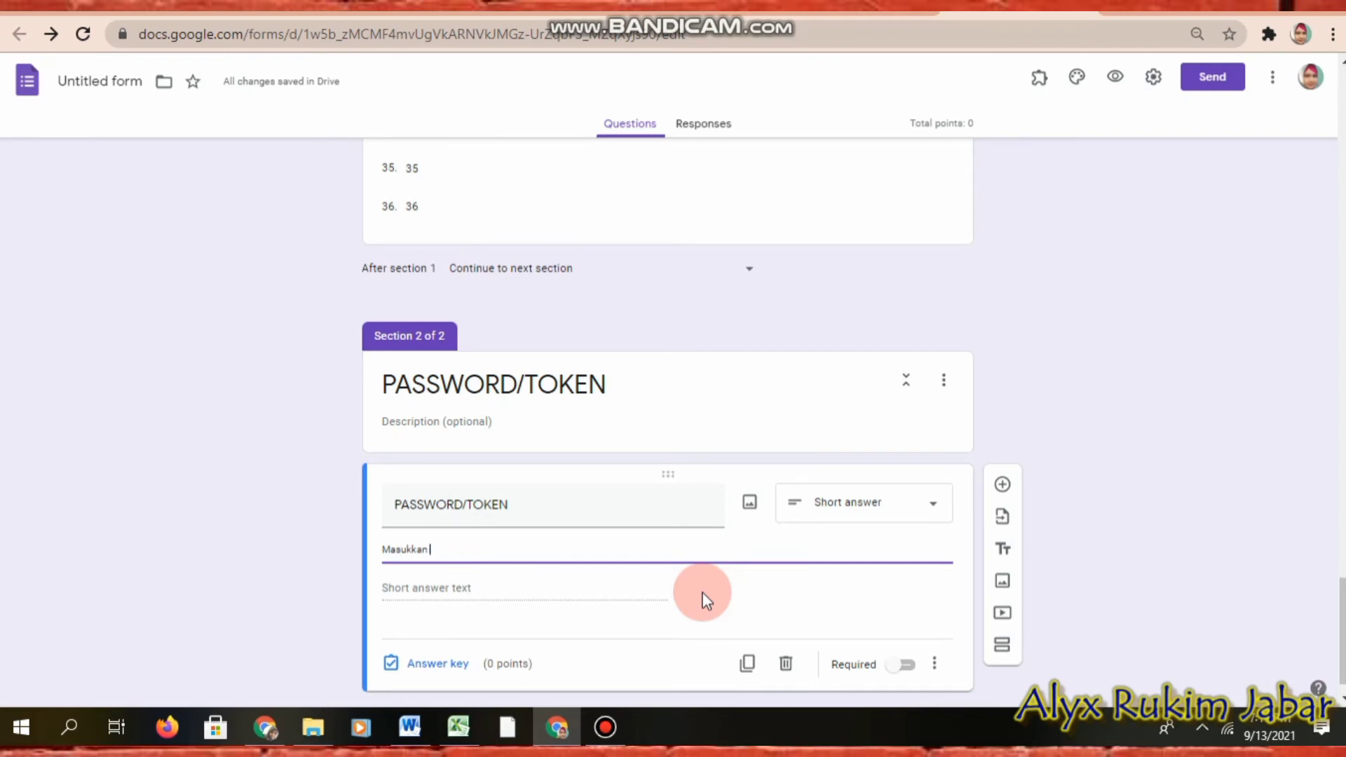
pyautogui.write(' TOKEN/')
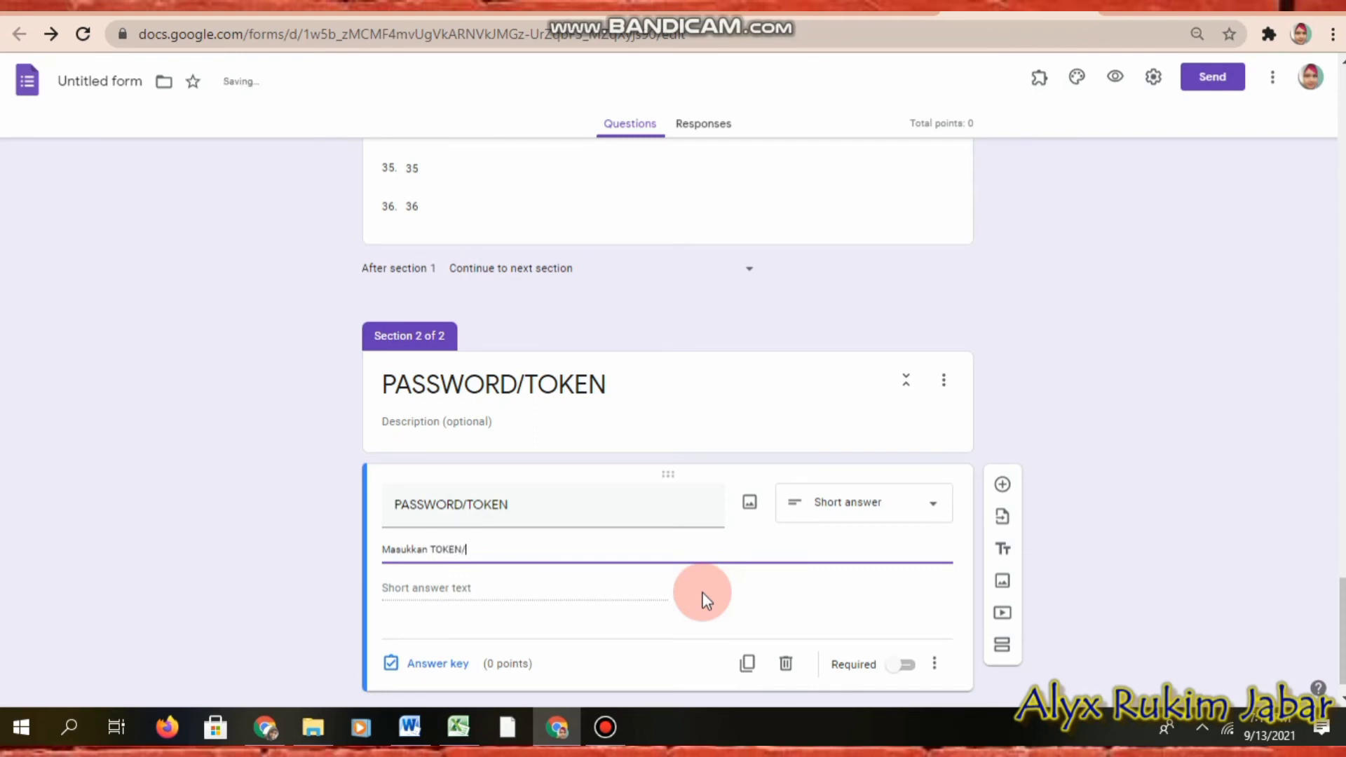
pyautogui.write('PASSWORD yang diberikan')
pyautogui.write('o')
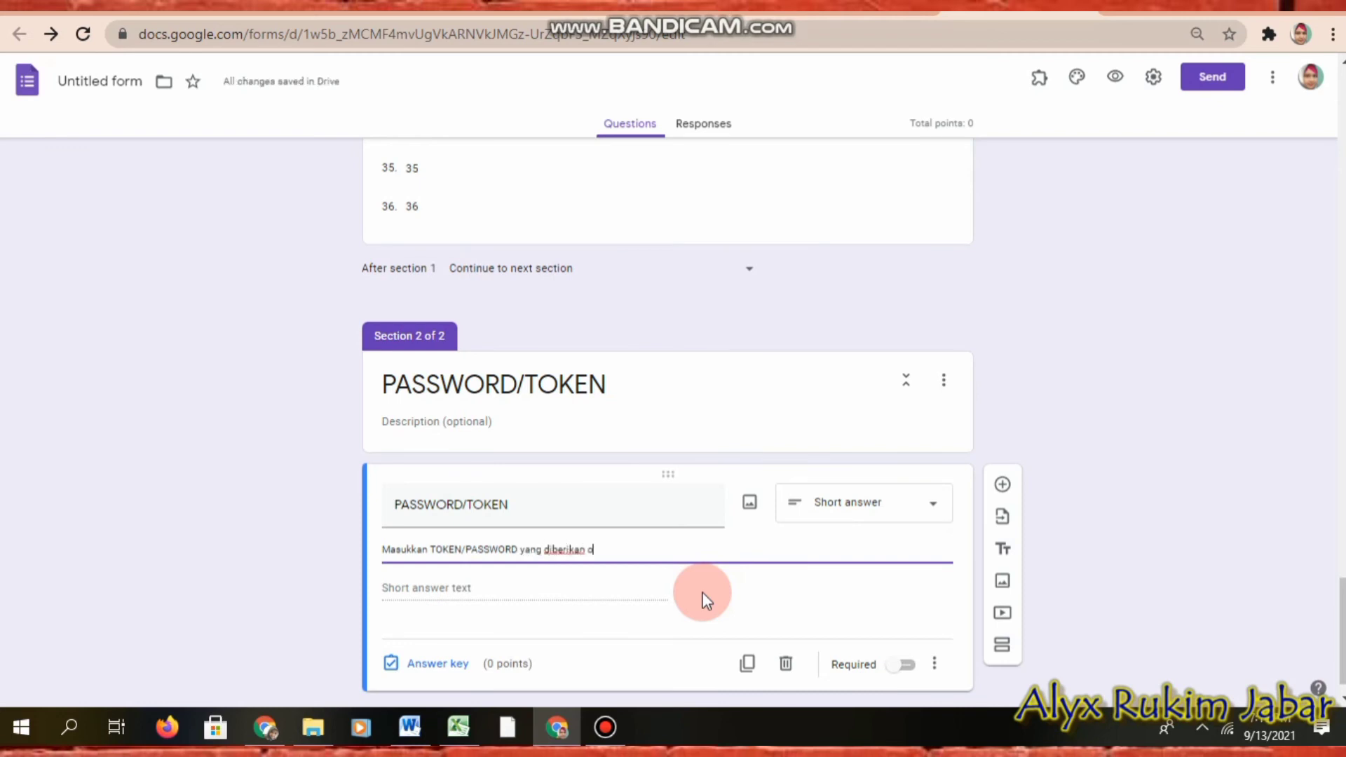
pyautogui.write('leh guru mata pelajaran')
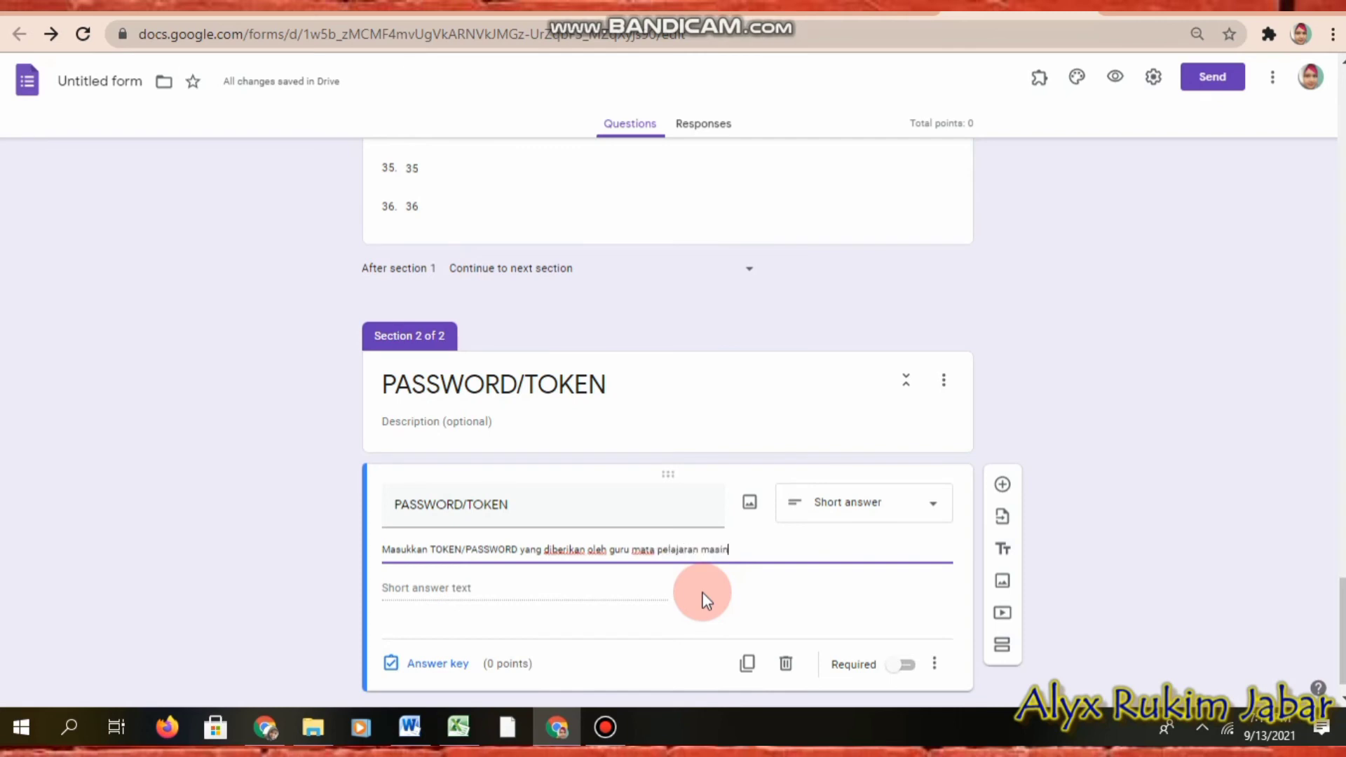
pyautogui.write('masing')
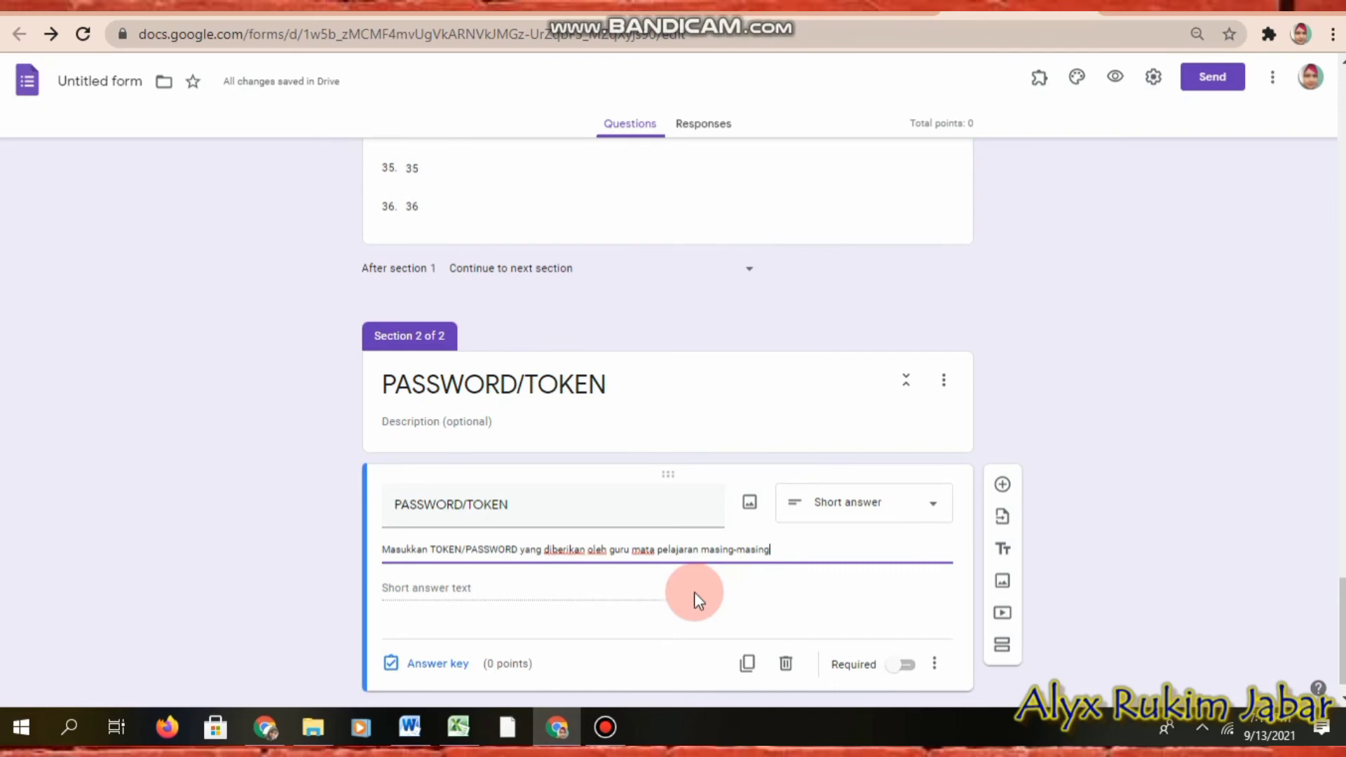
pyautogui.click(904, 665)
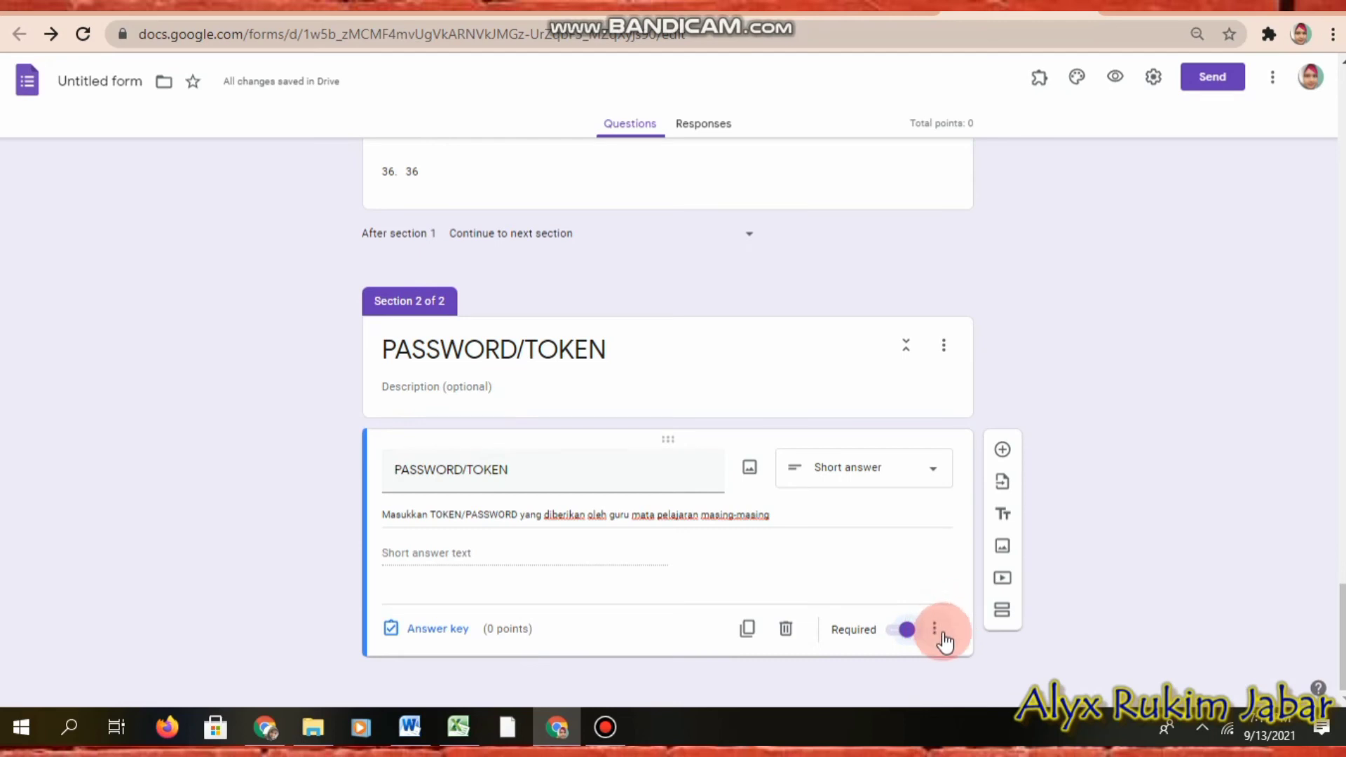
# Step: Turn on response validation for the PASSWORD/TOKEN question
pyautogui.click(936, 630)
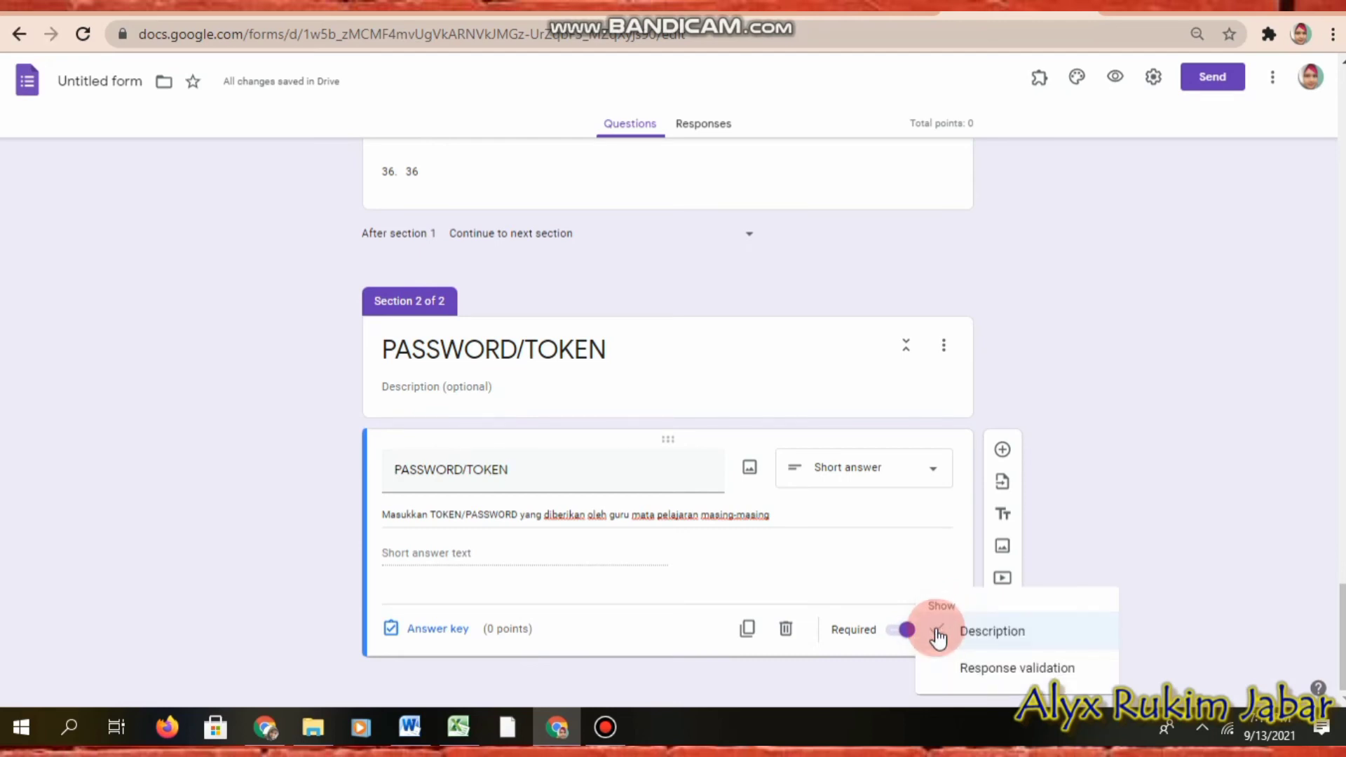
pyautogui.click(985, 674)
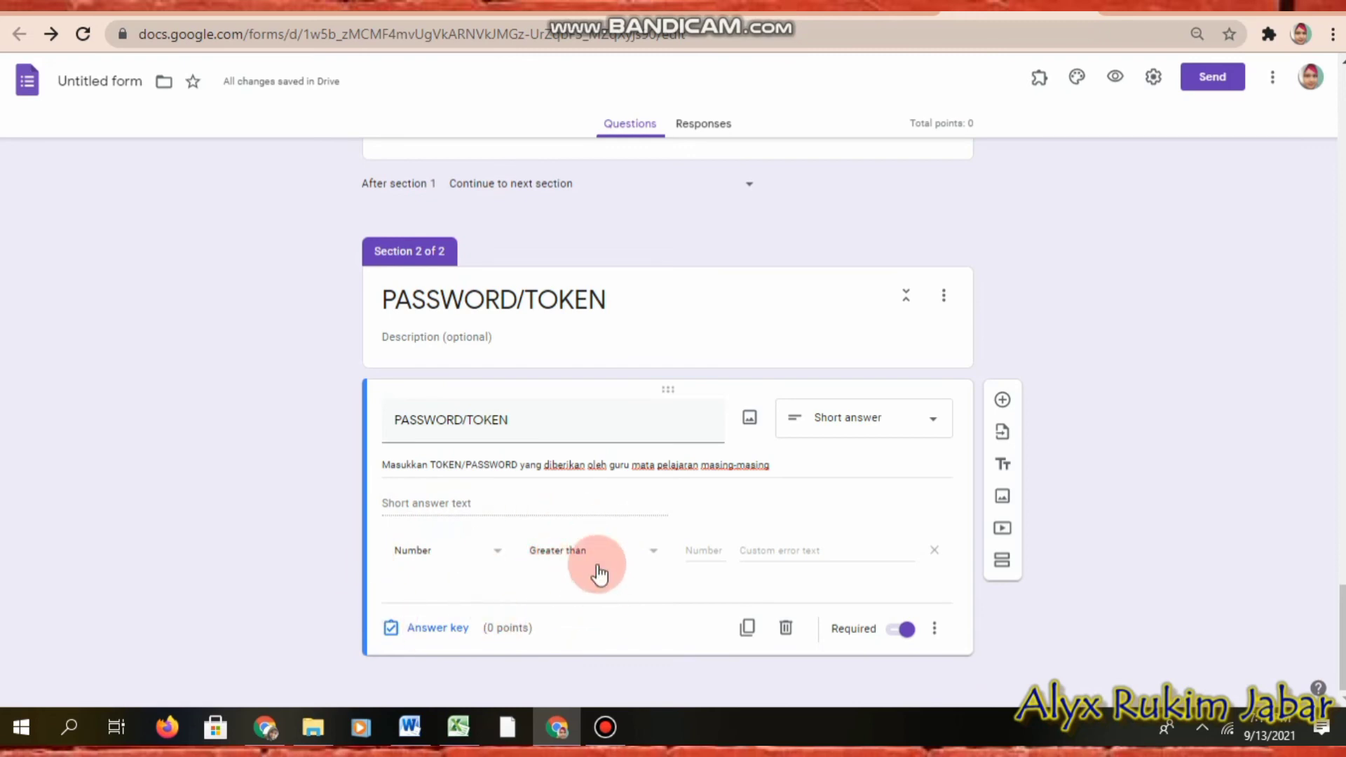
# Step: Set Chrome's zoom to 100% and bring the PASSWORD/TOKEN section into view
pyautogui.click(1275, 78)
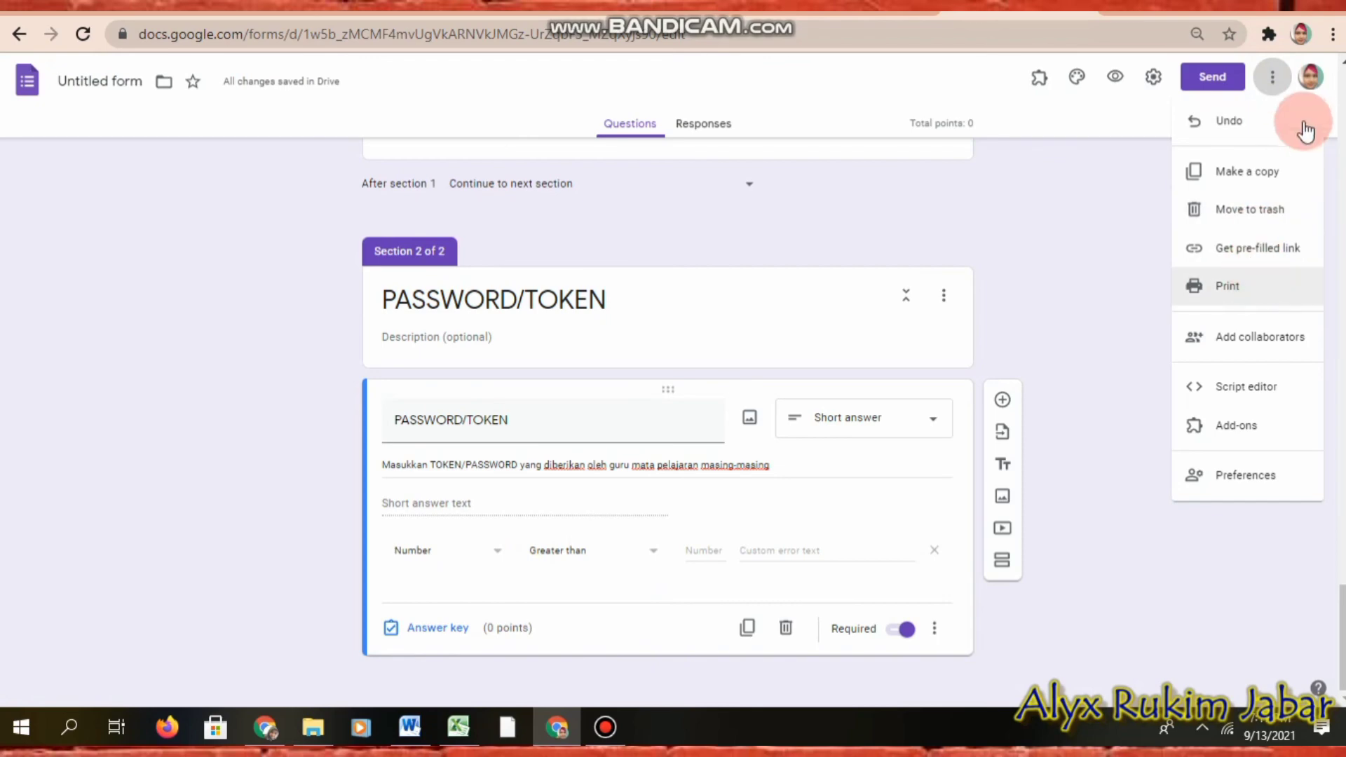
pyautogui.click(1333, 36)
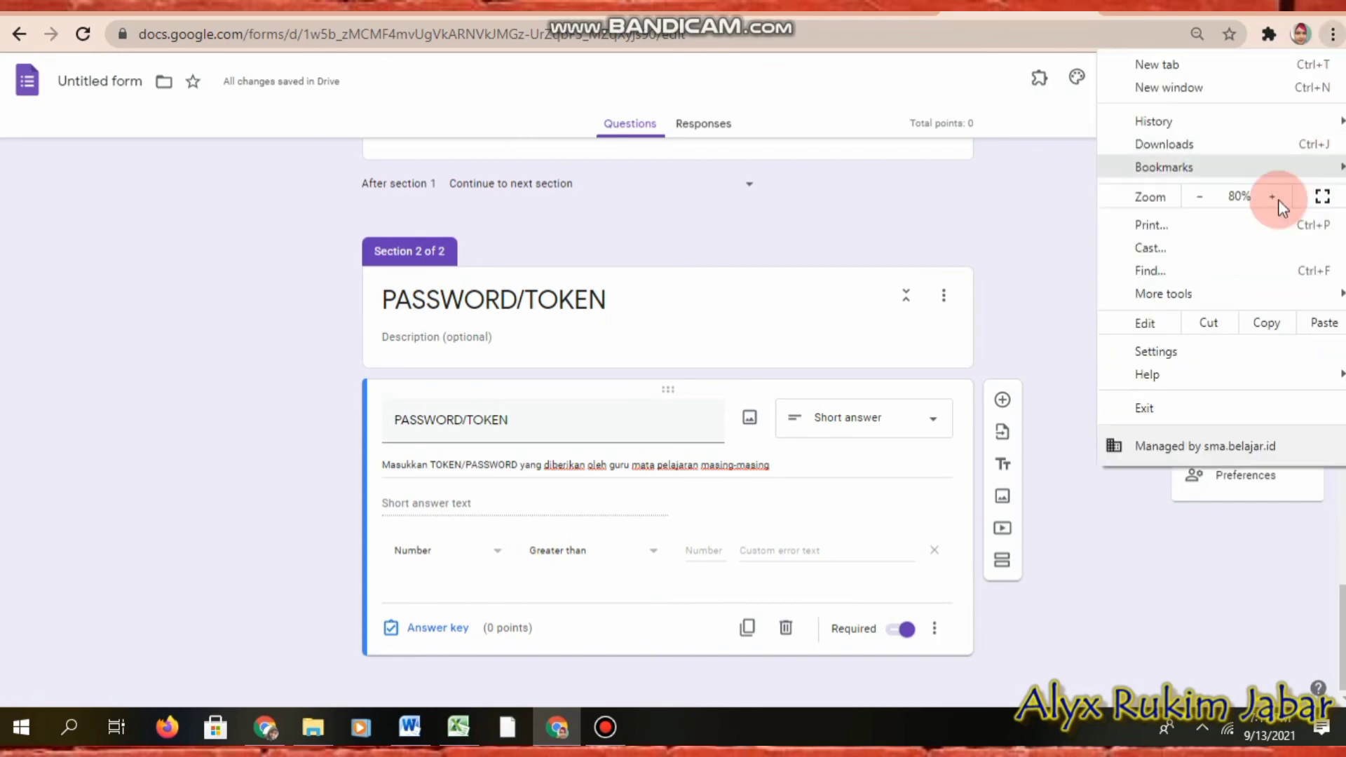
pyautogui.click(1272, 197)
pyautogui.click(1272, 197)
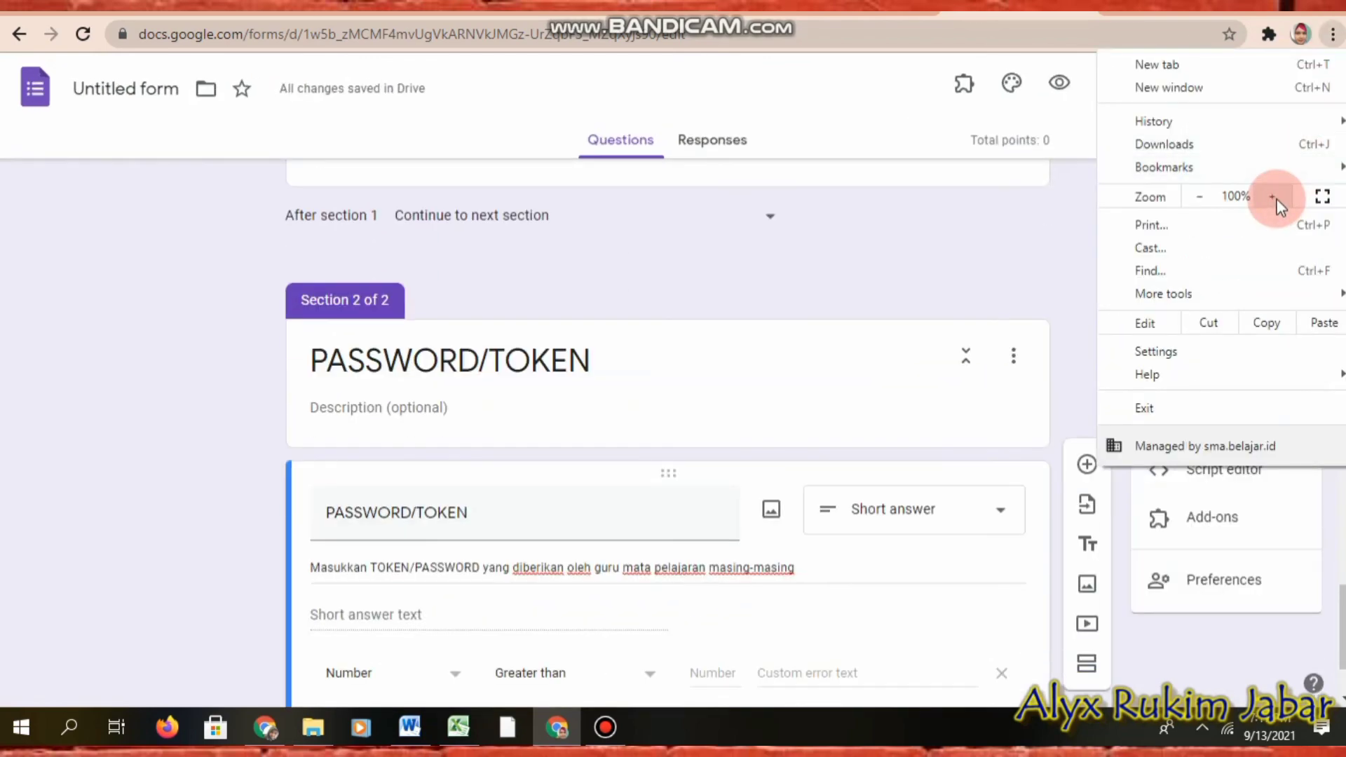
pyautogui.click(944, 258)
pyautogui.scroll(-2, 944, 258)
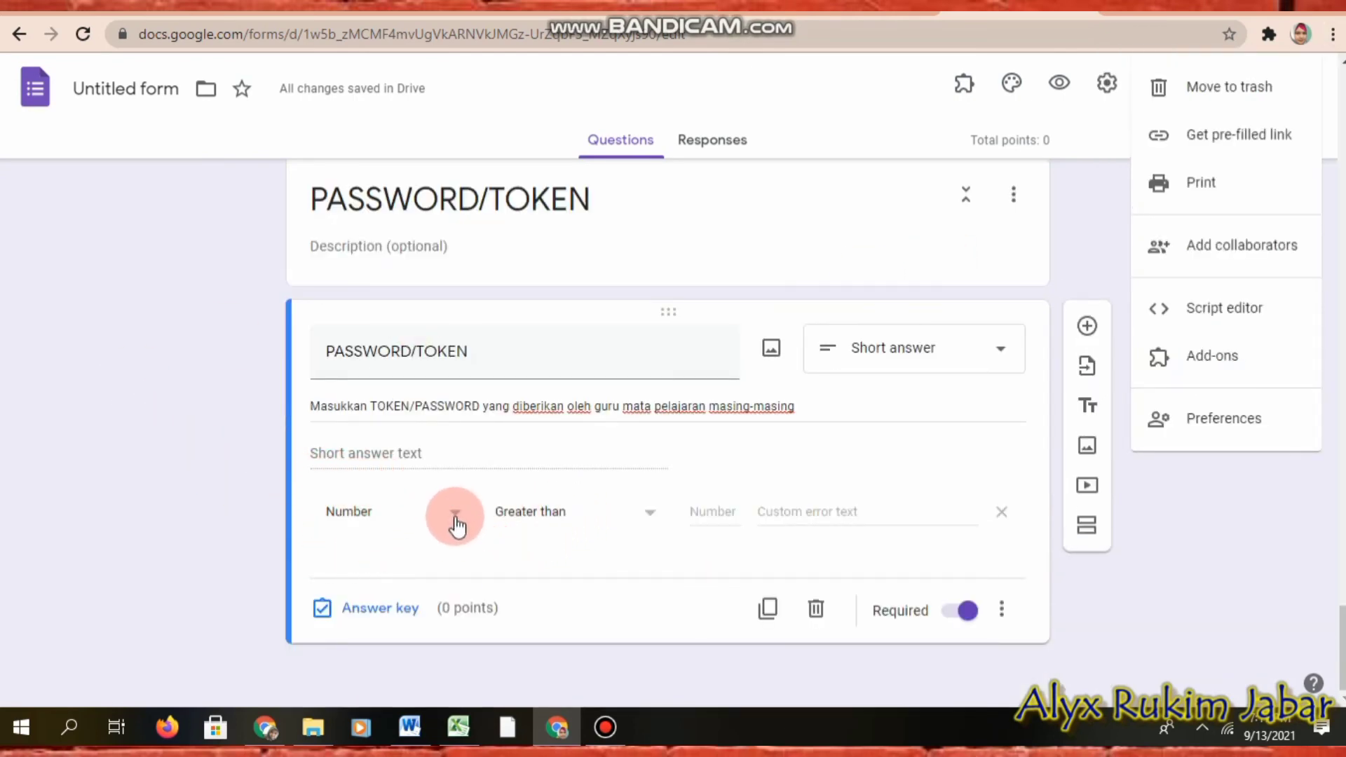
pyautogui.scroll(13, 456, 522)
pyautogui.scroll(-8, 457, 514)
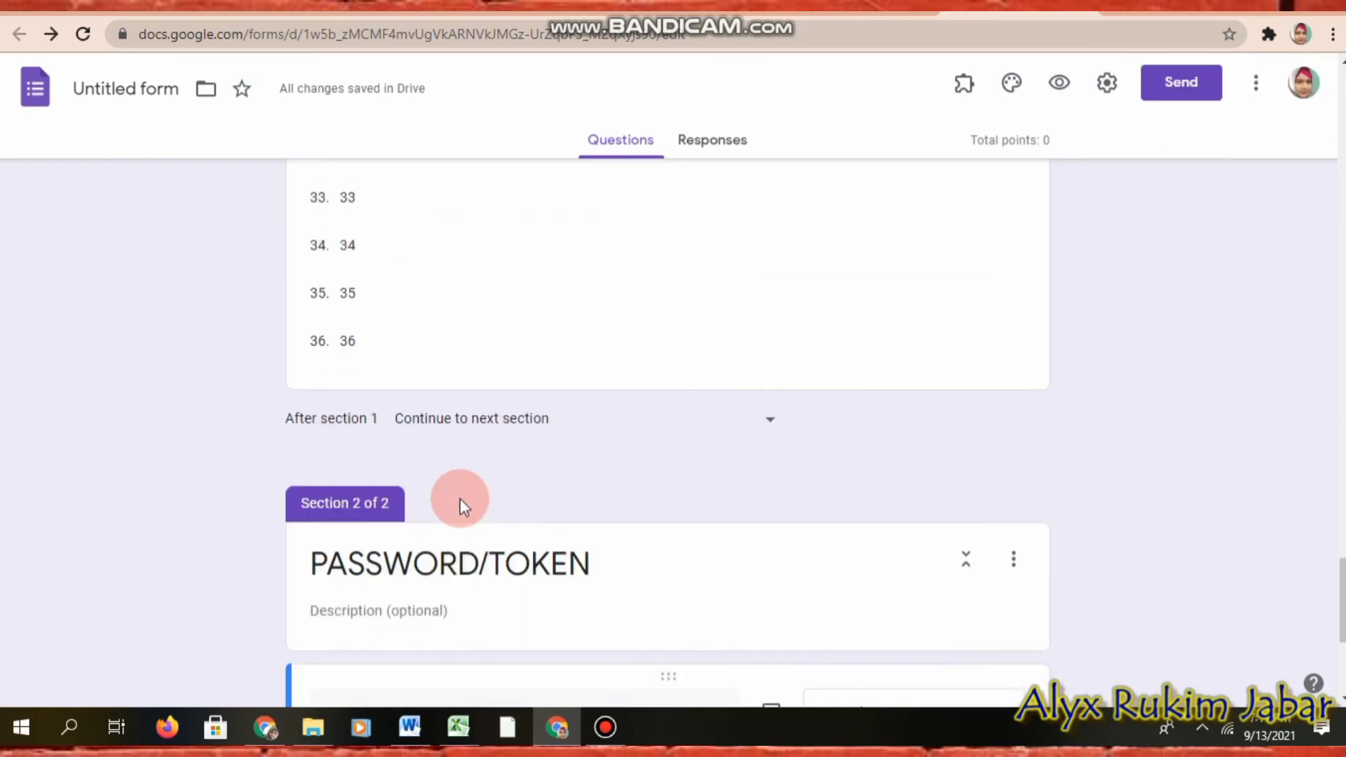
pyautogui.scroll(-5, 460, 501)
# Step: Set the validation rule to Text, Contains, with the token 123
pyautogui.click(455, 517)
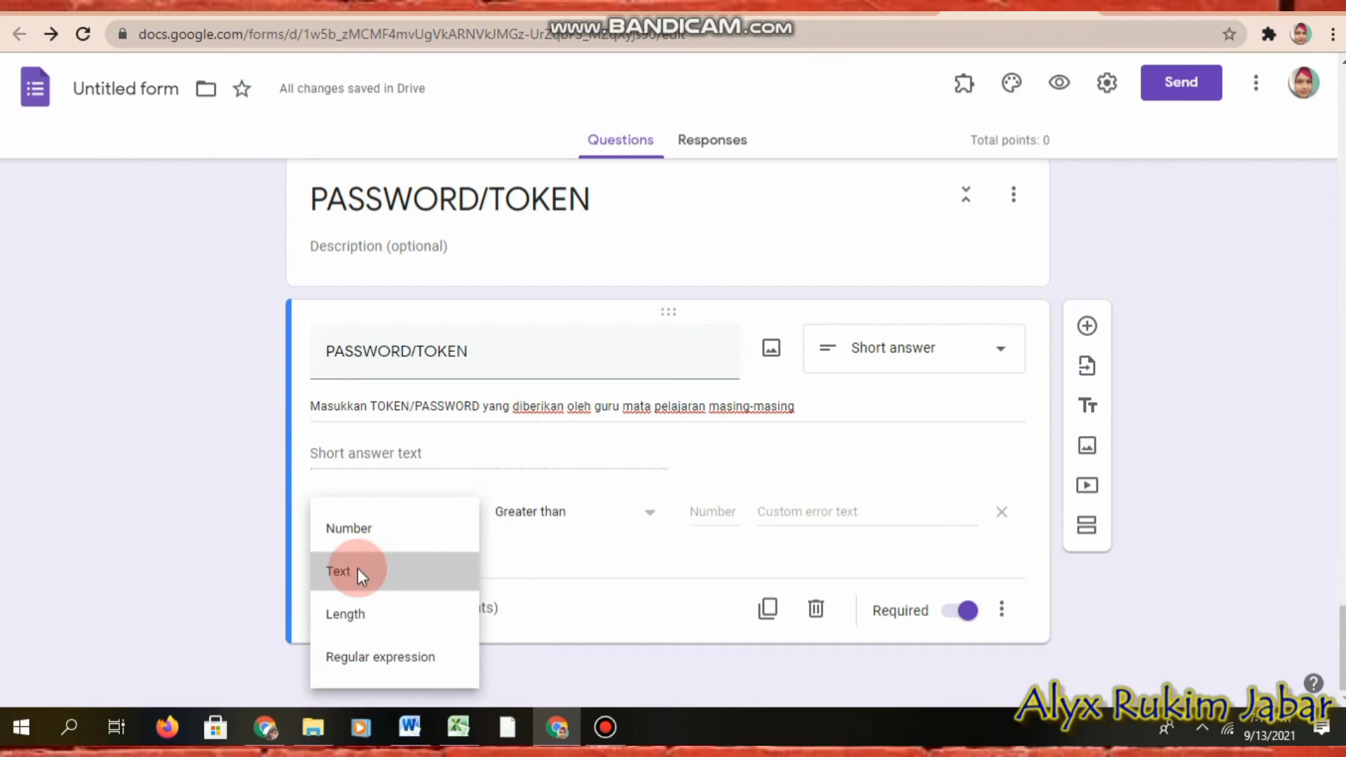
pyautogui.click(359, 572)
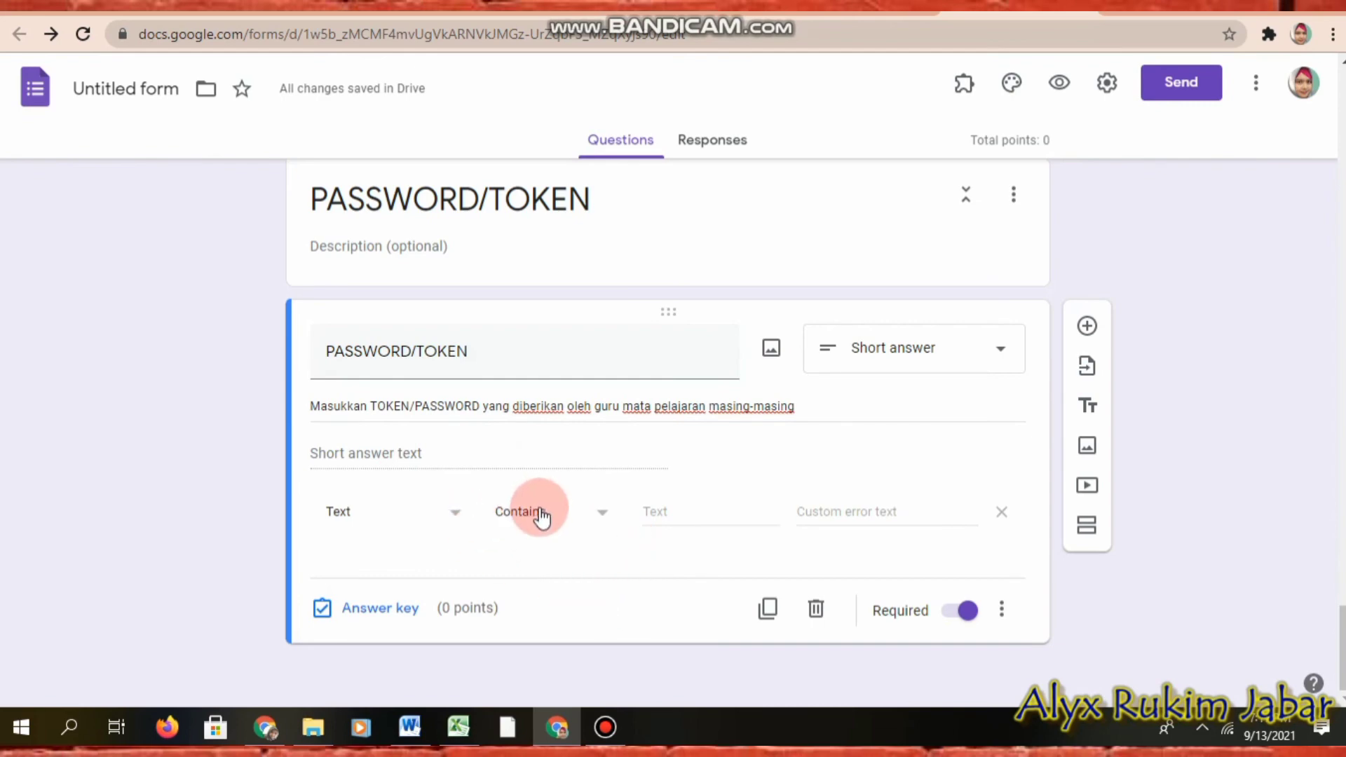
pyautogui.click(600, 519)
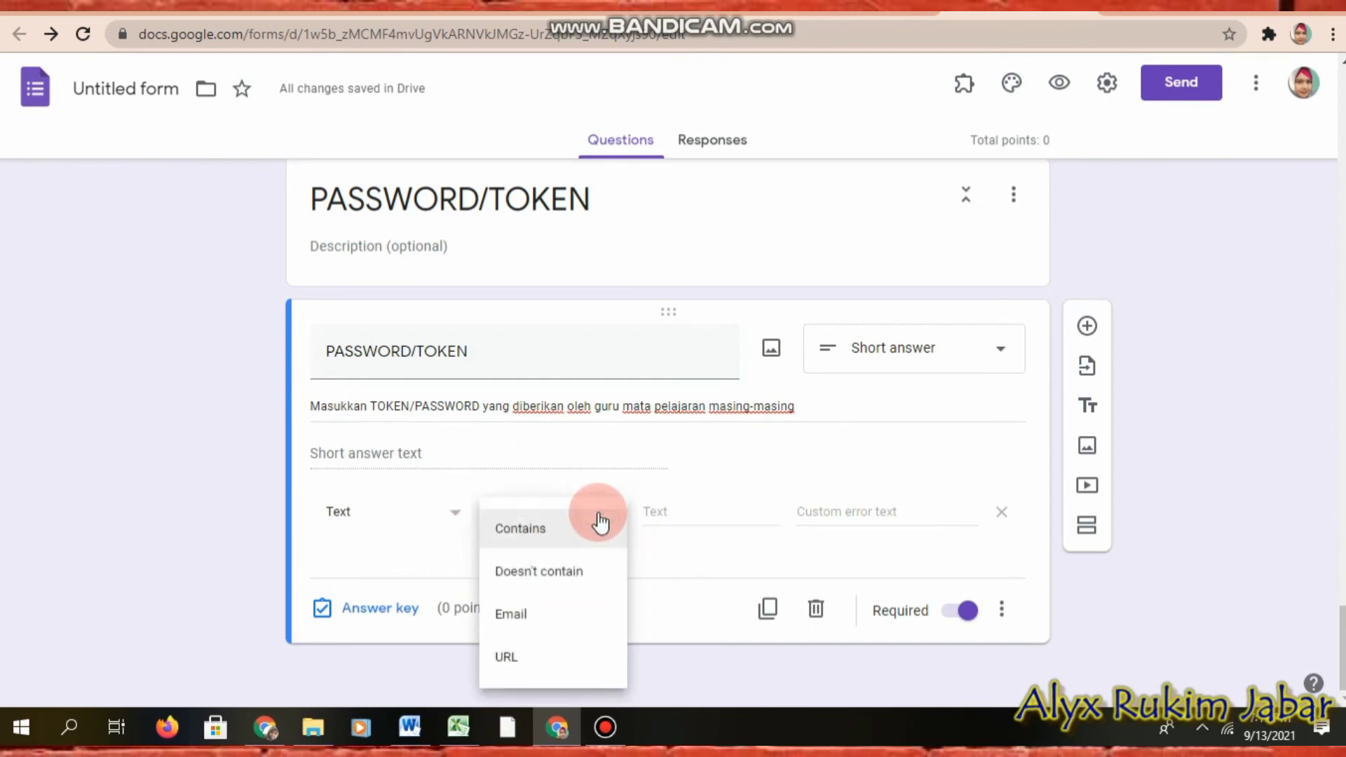
pyautogui.click(548, 533)
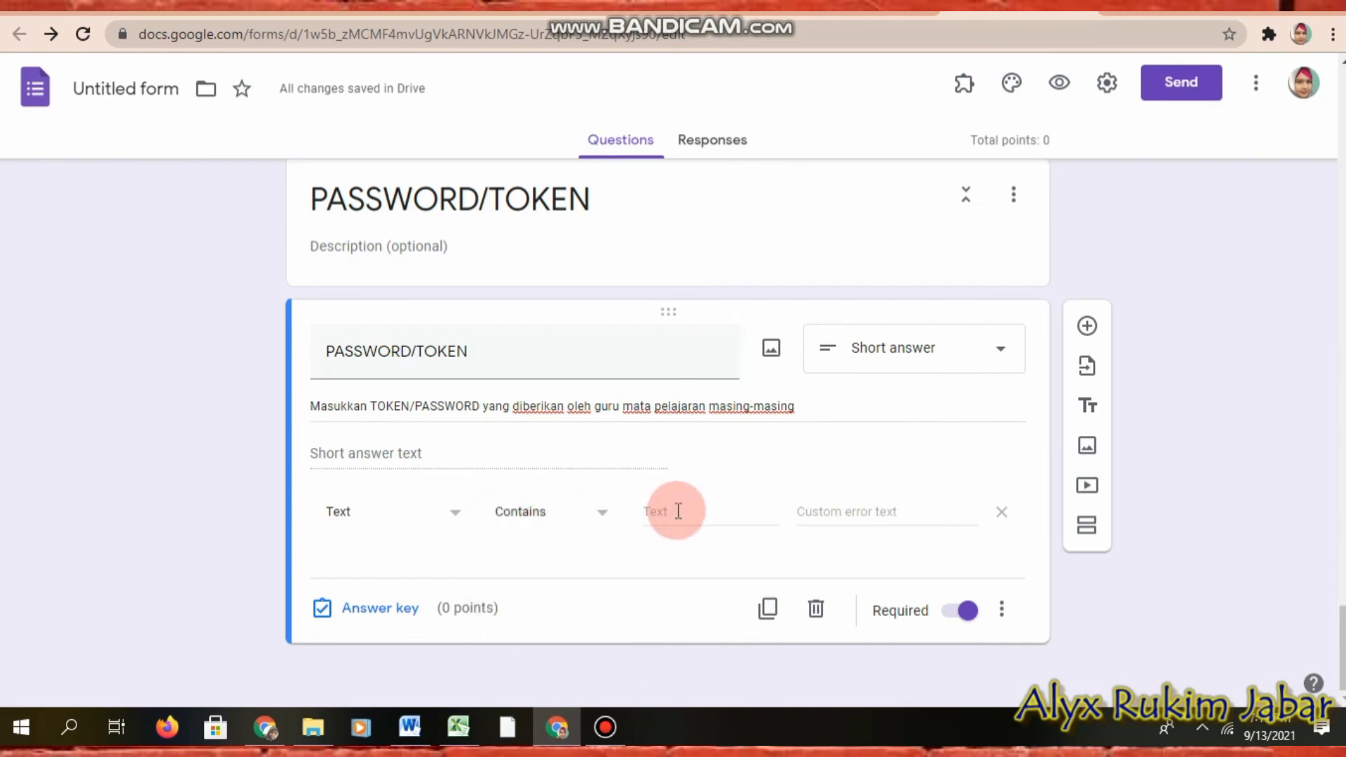
pyautogui.click(657, 511)
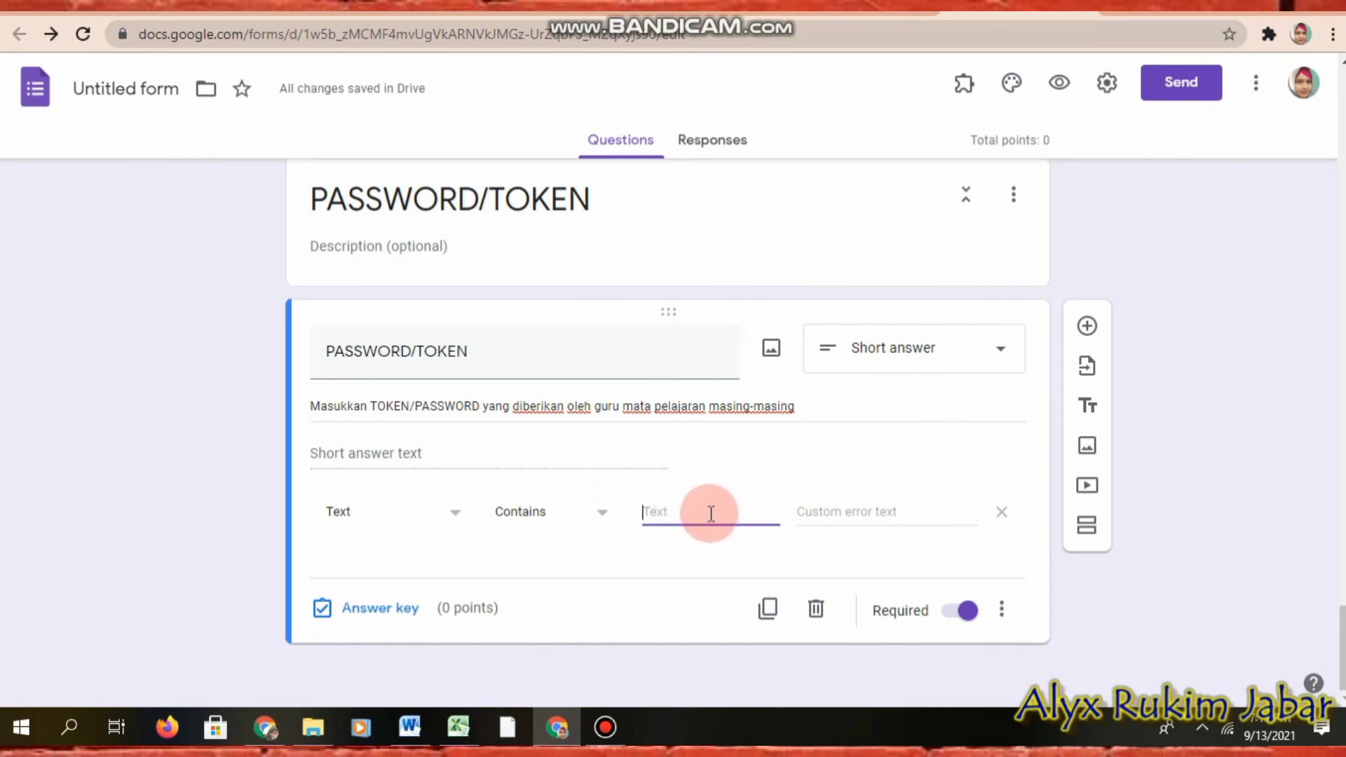
pyautogui.write('123654')
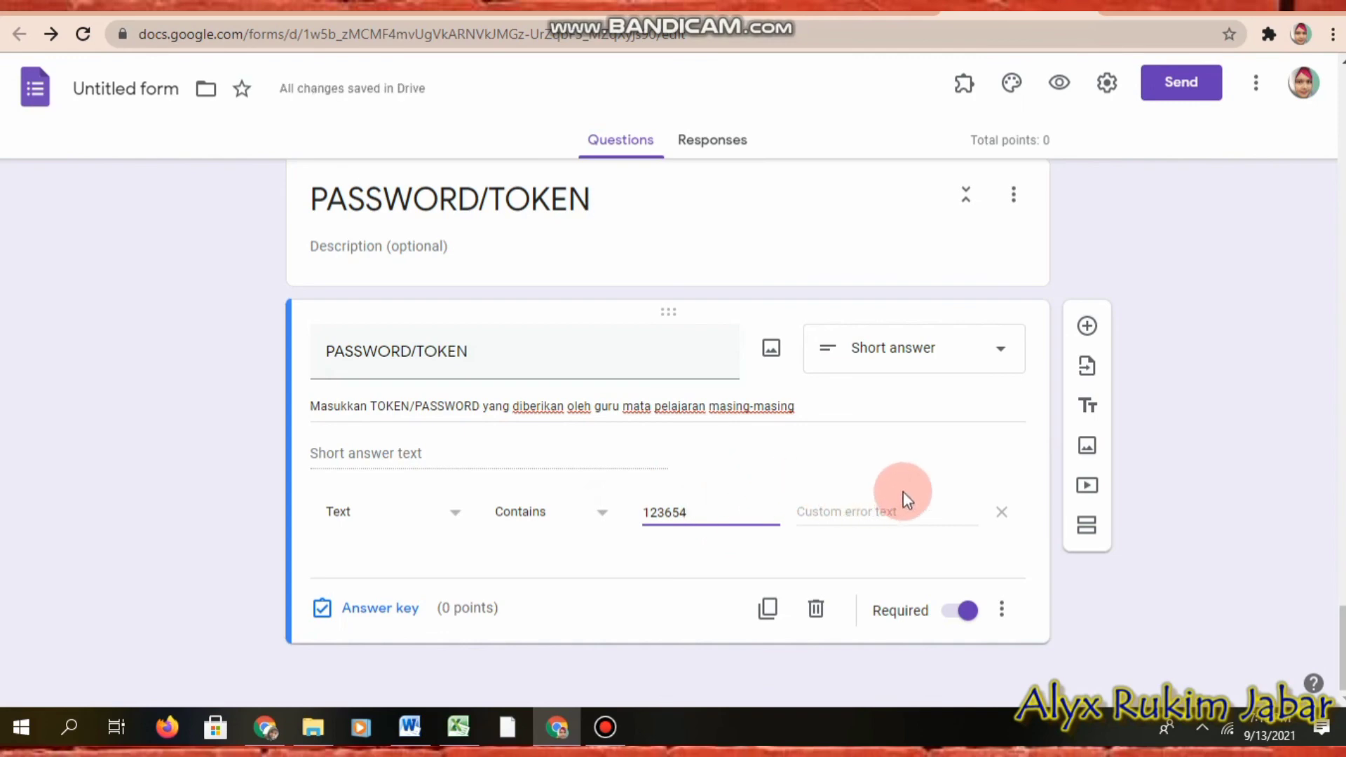
# Step: Enter the custom error text 'Maaf token/password yang anda masukkan salah'
pyautogui.click(847, 512)
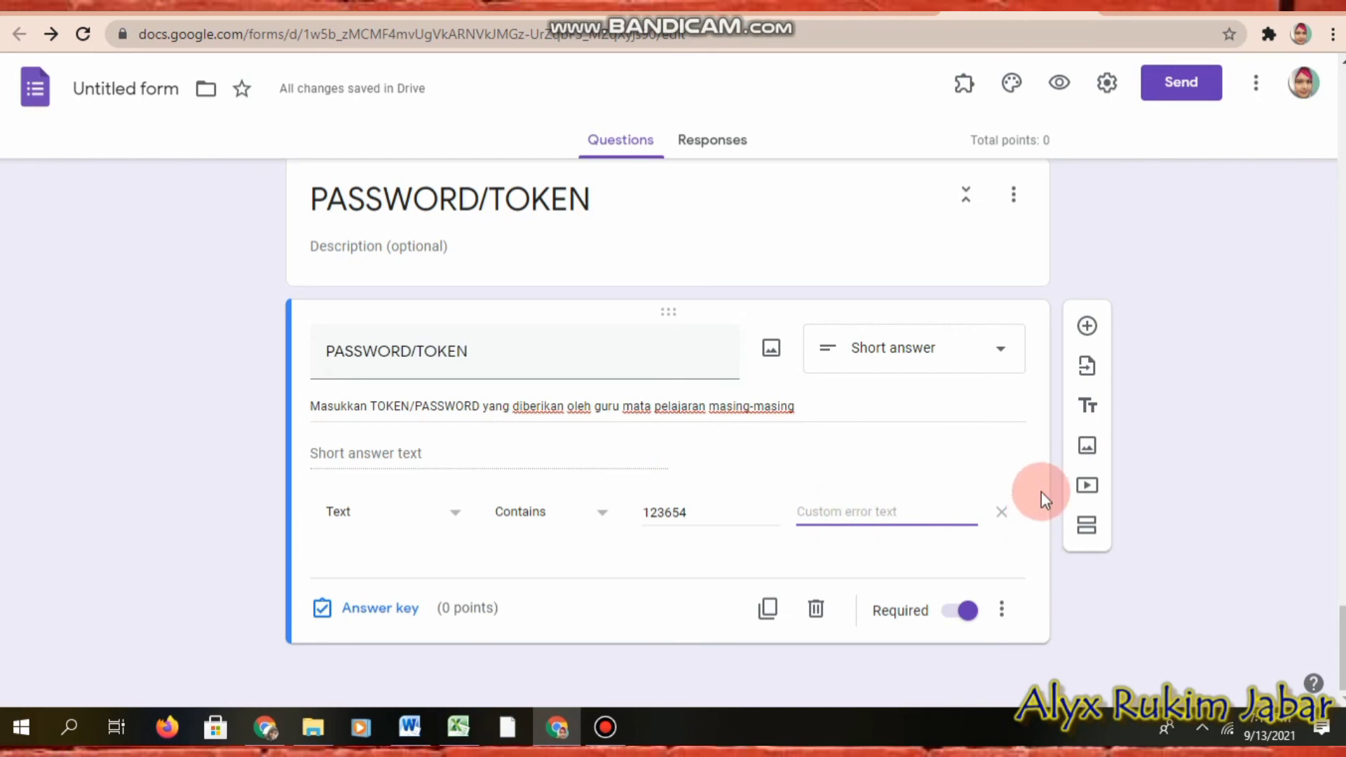
pyautogui.write('Maaf')
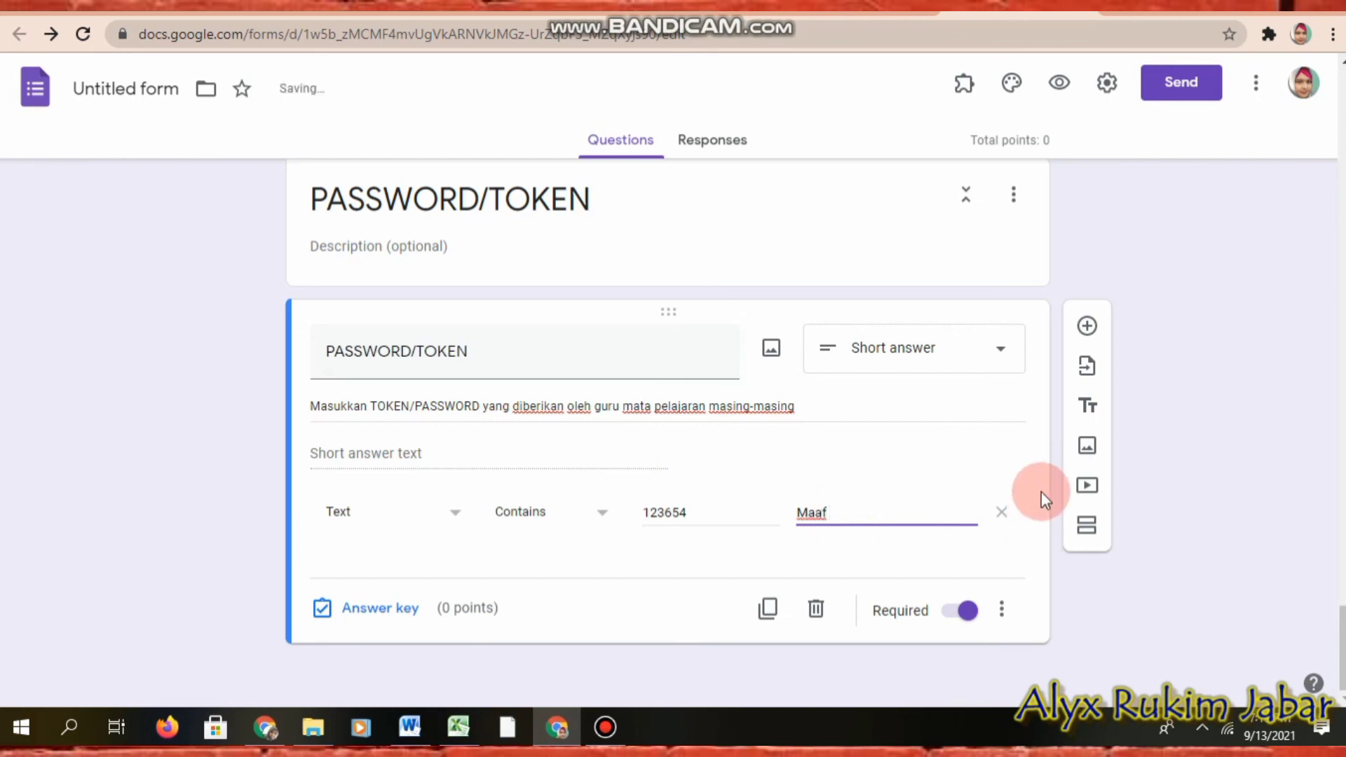
pyautogui.write(' token/password y')
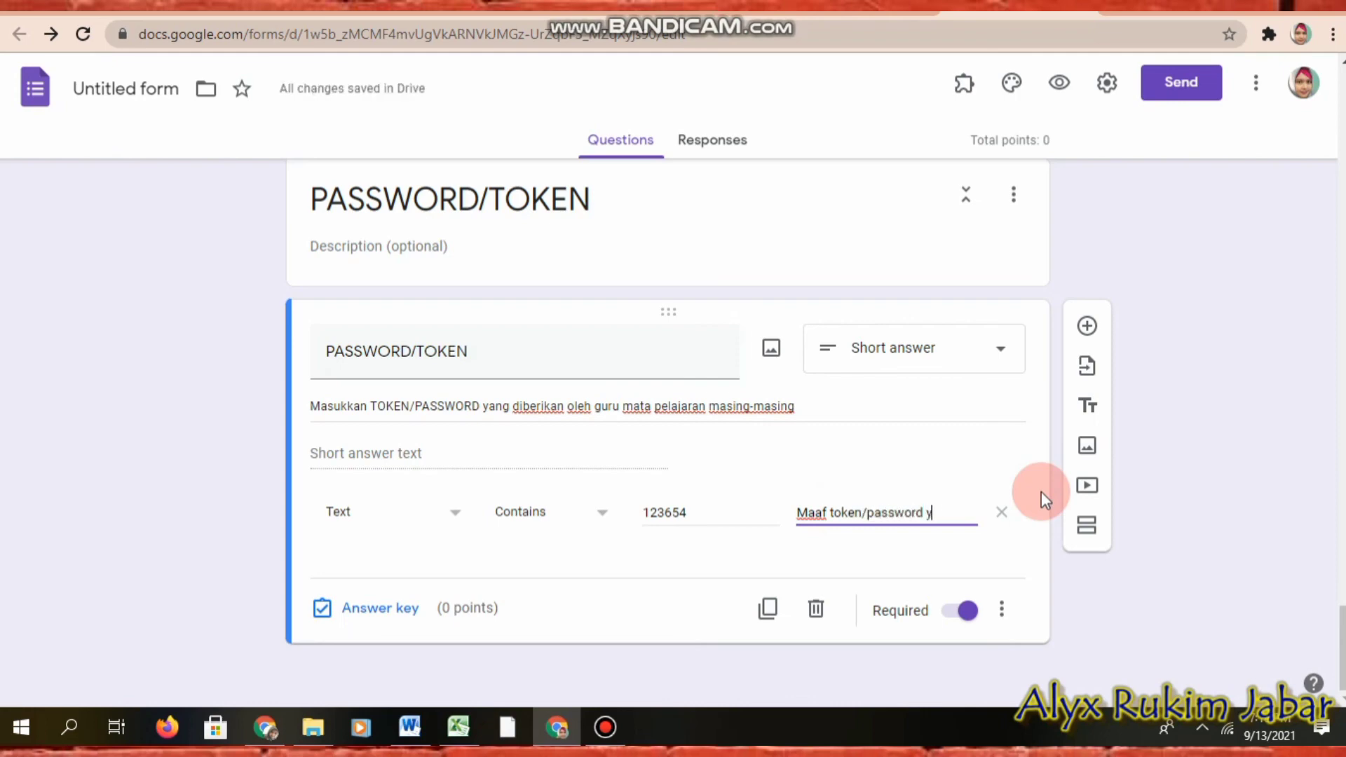
pyautogui.write('ang anda')
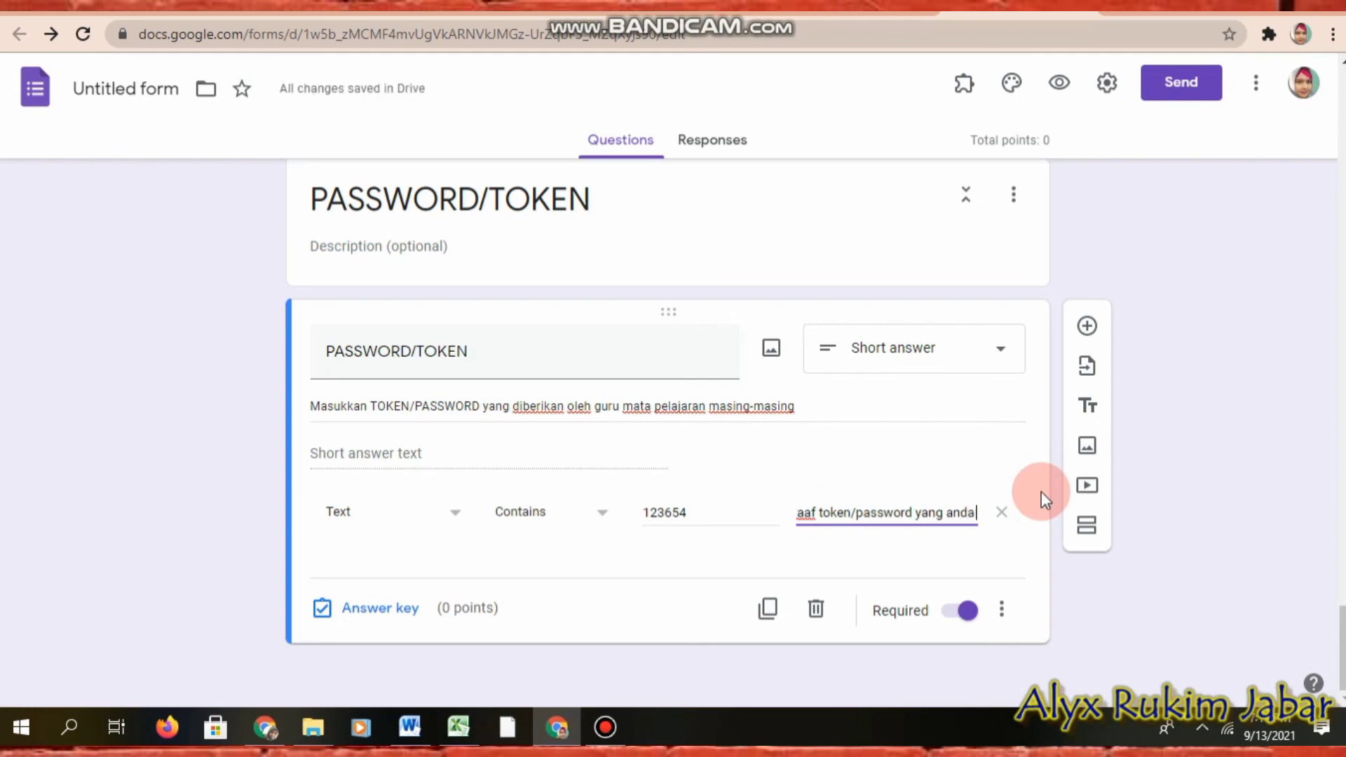
pyautogui.write(' masukkan salah')
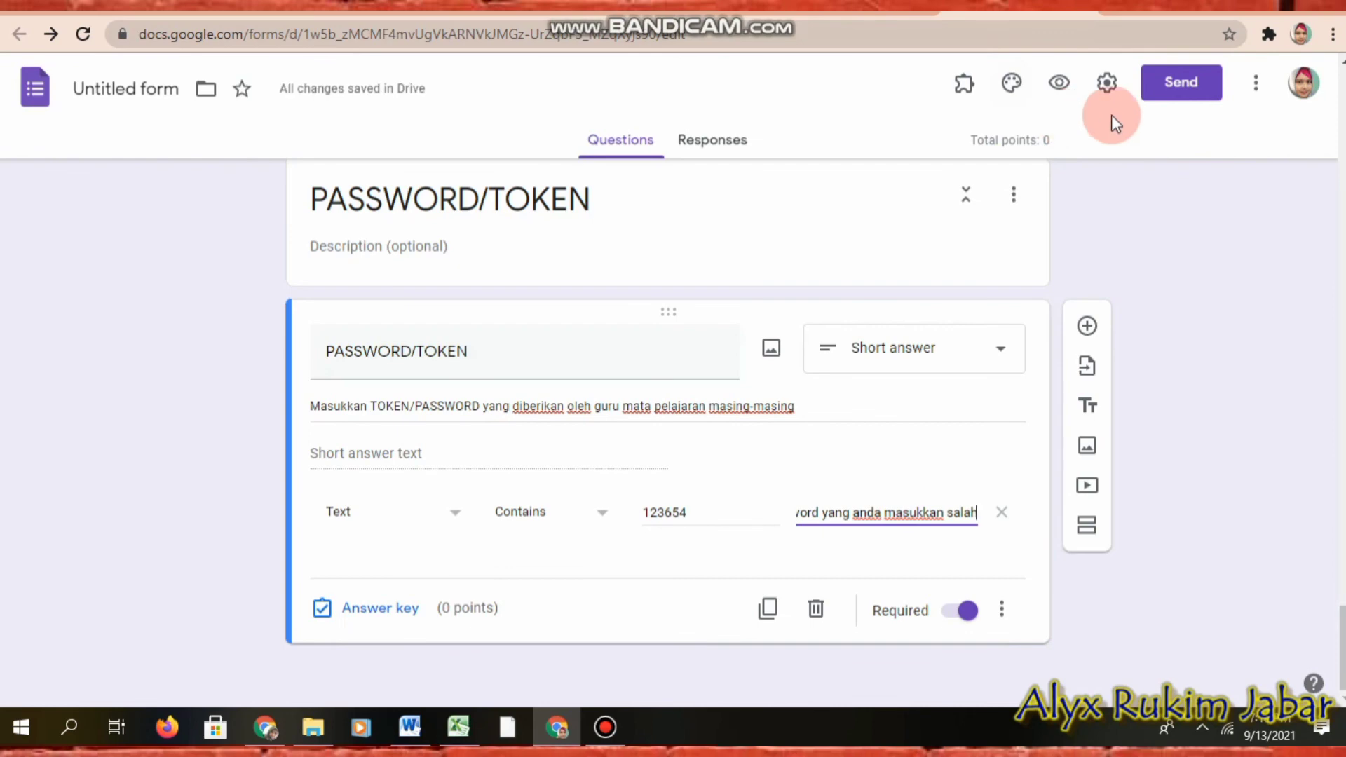
pyautogui.click(1063, 85)
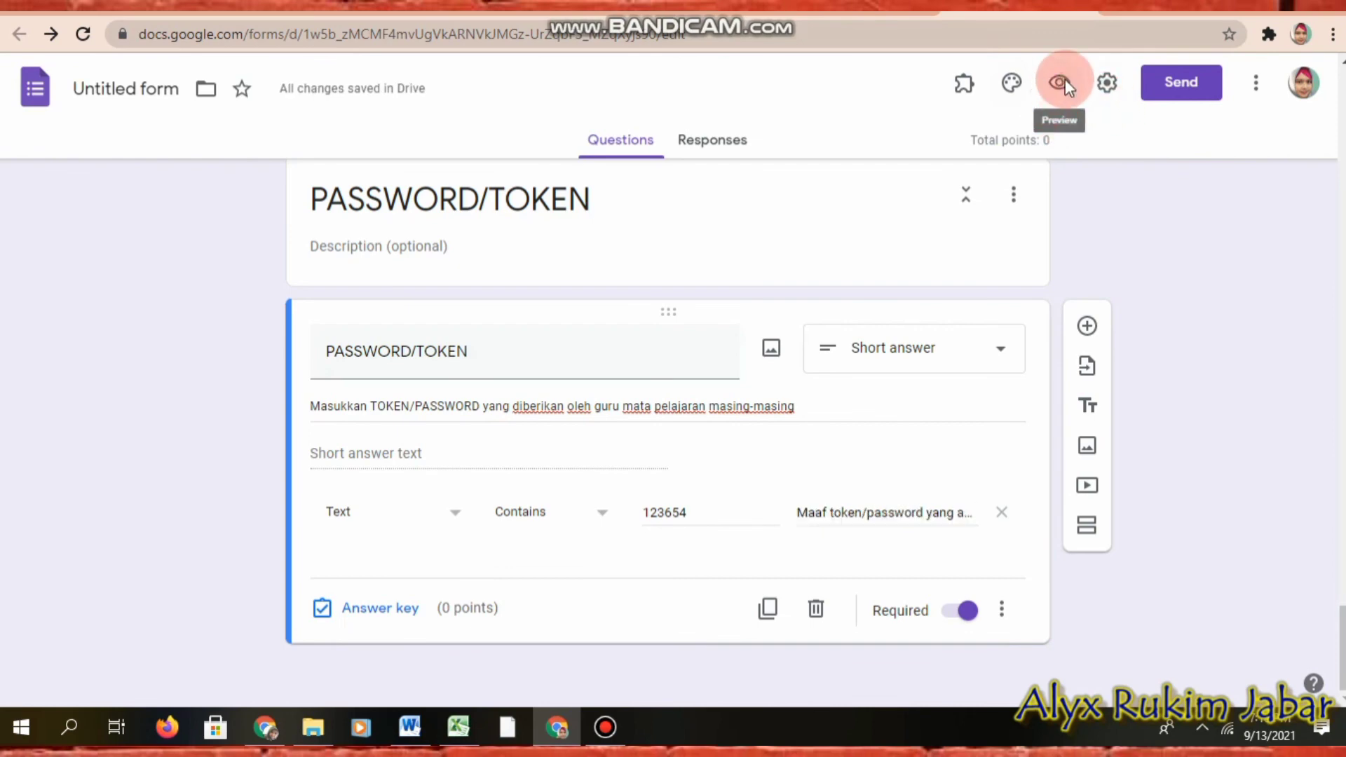
# Step: Open the form preview and dismiss the autosave notice
pyautogui.click(1063, 83)
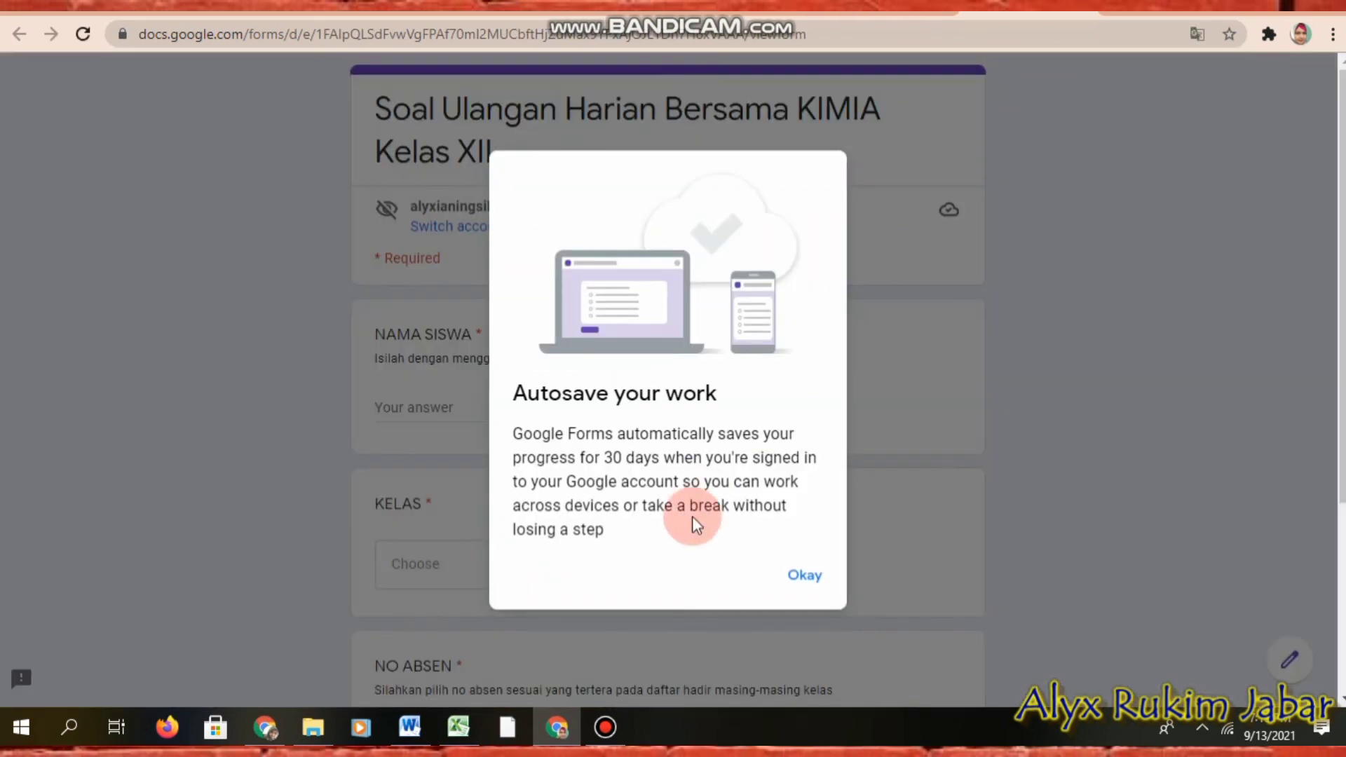
pyautogui.click(806, 576)
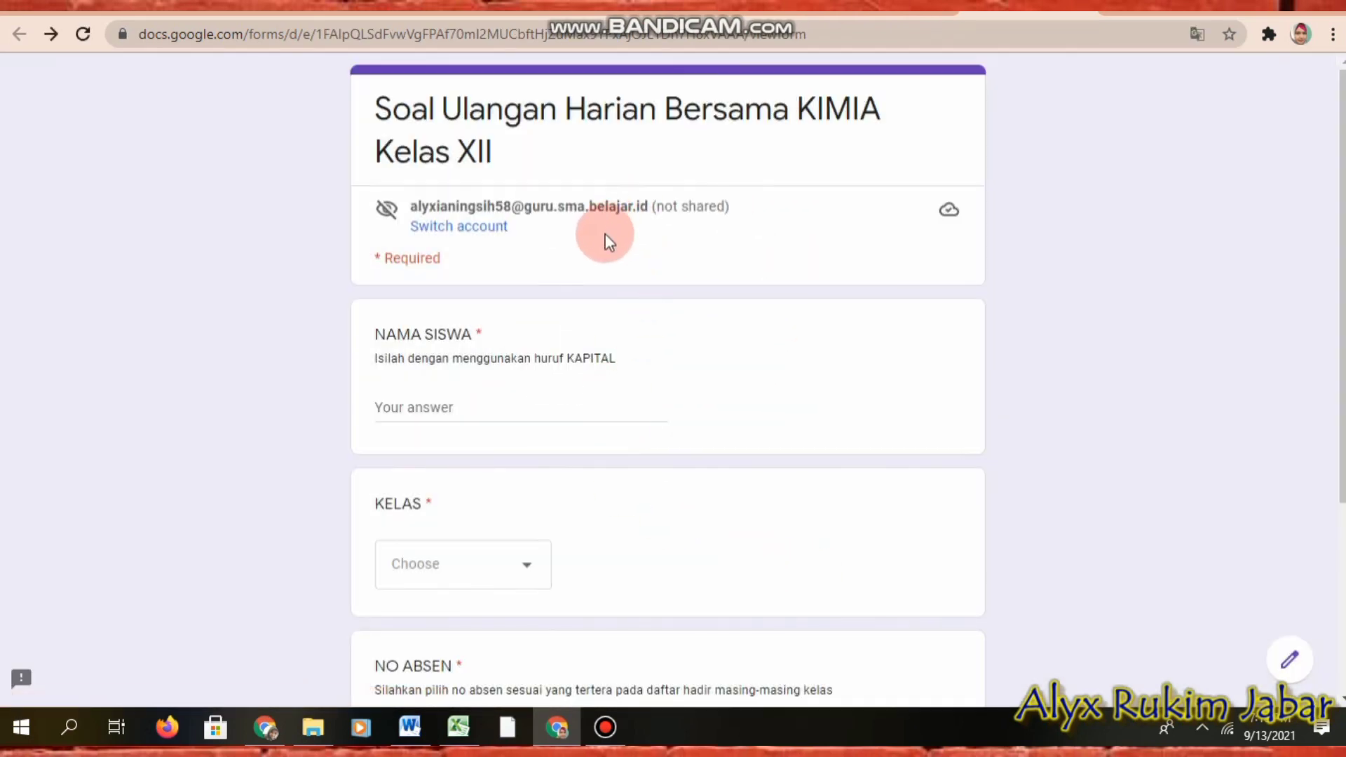
pyautogui.scroll(-4, 601, 236)
pyautogui.scroll(3, 533, 280)
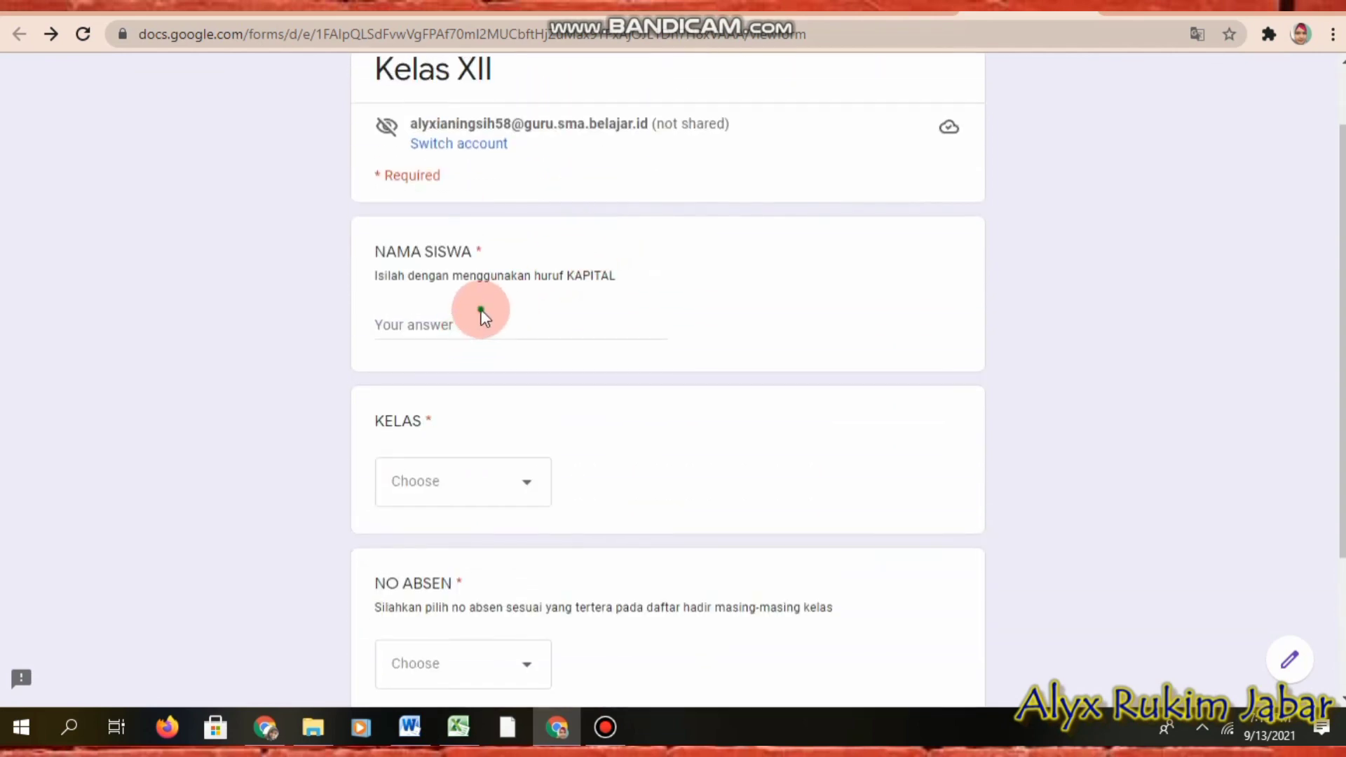
# Step: Answer NAMA SISWA with a student name, KELAS X MIPA 1, NO ABSEN 1, and continue
pyautogui.click(482, 334)
pyautogui.write('A')
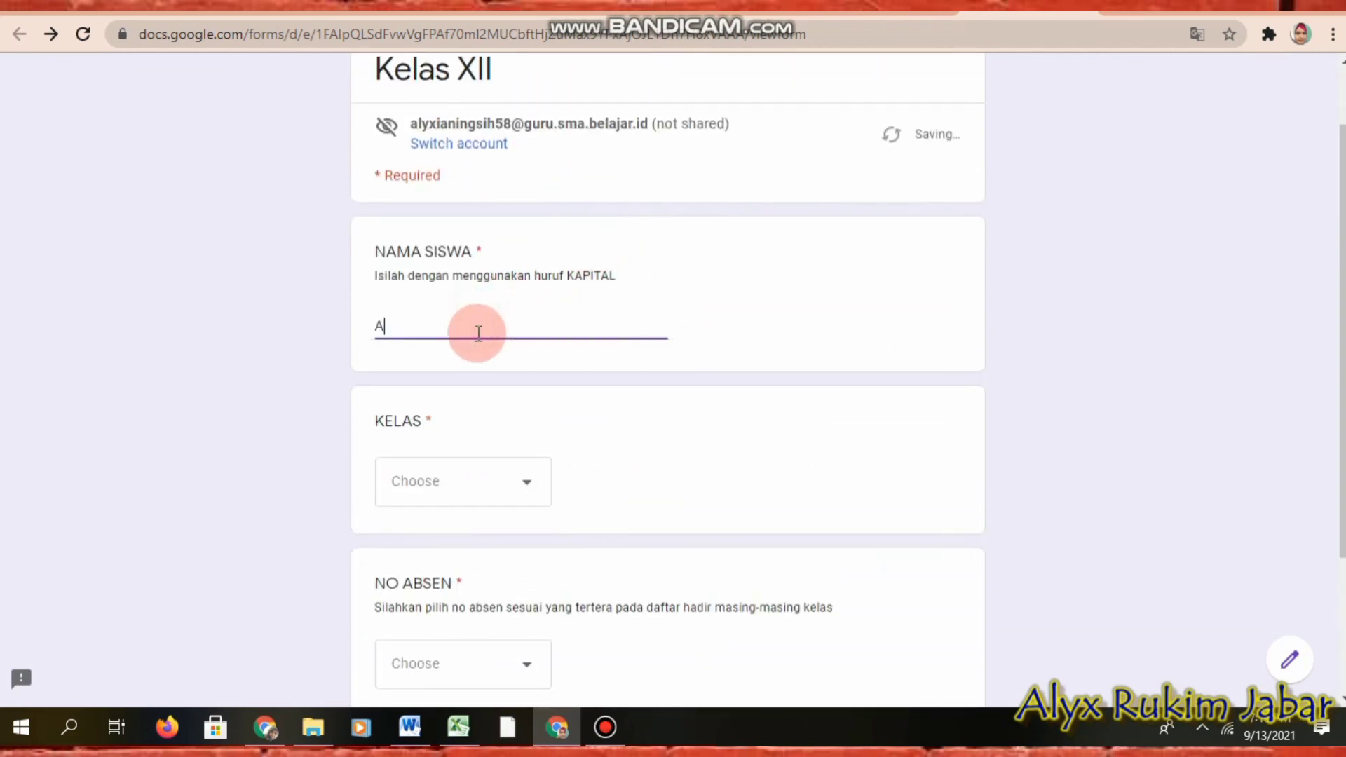
pyautogui.write('lyxia')
pyautogui.click(423, 478)
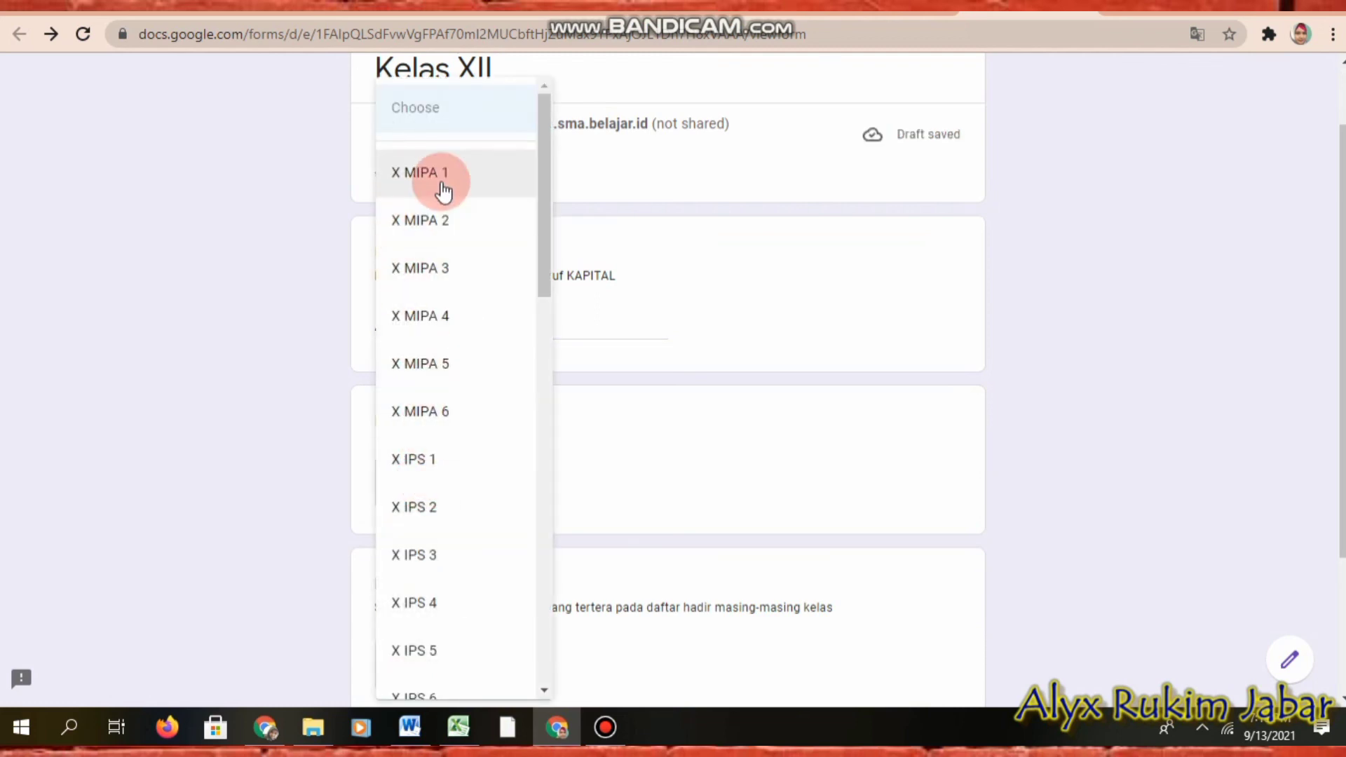
pyautogui.click(441, 196)
pyautogui.scroll(-3, 511, 438)
pyautogui.click(443, 468)
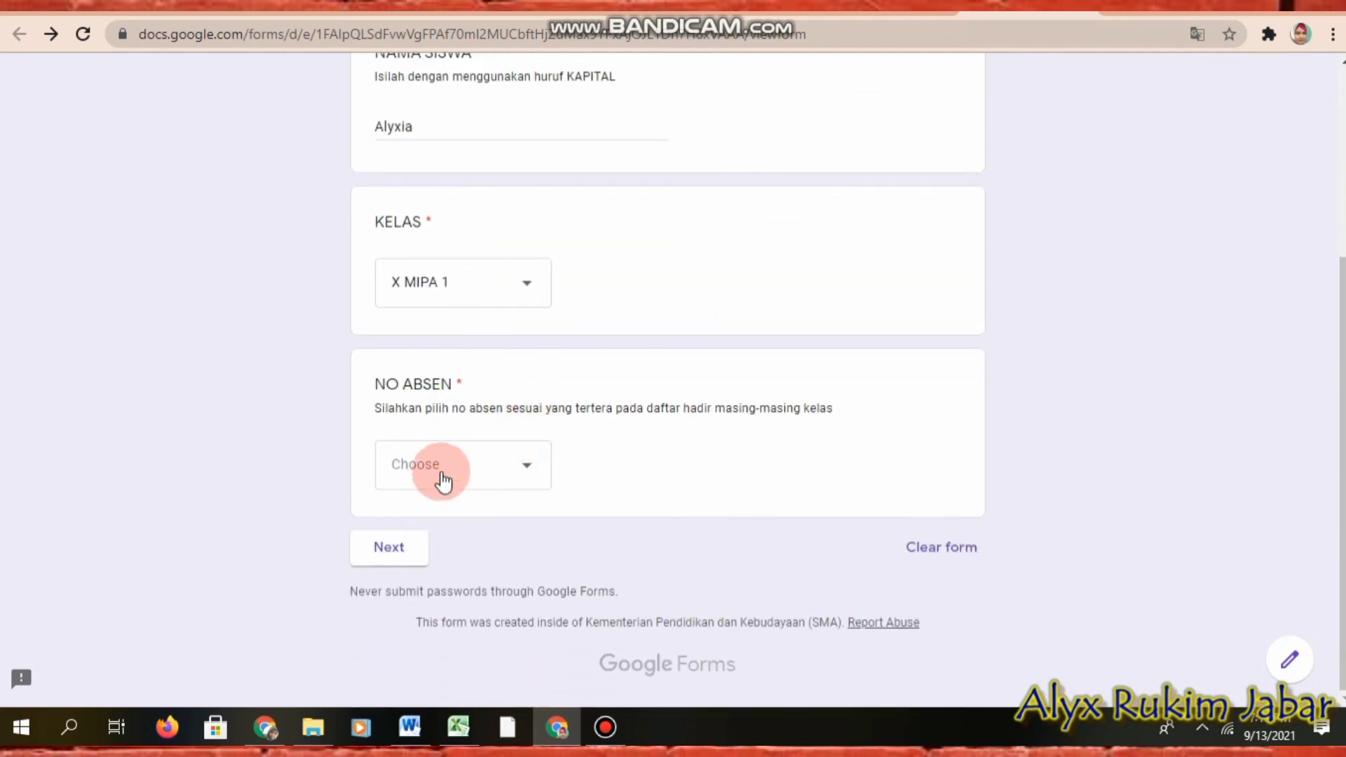
pyautogui.click(390, 175)
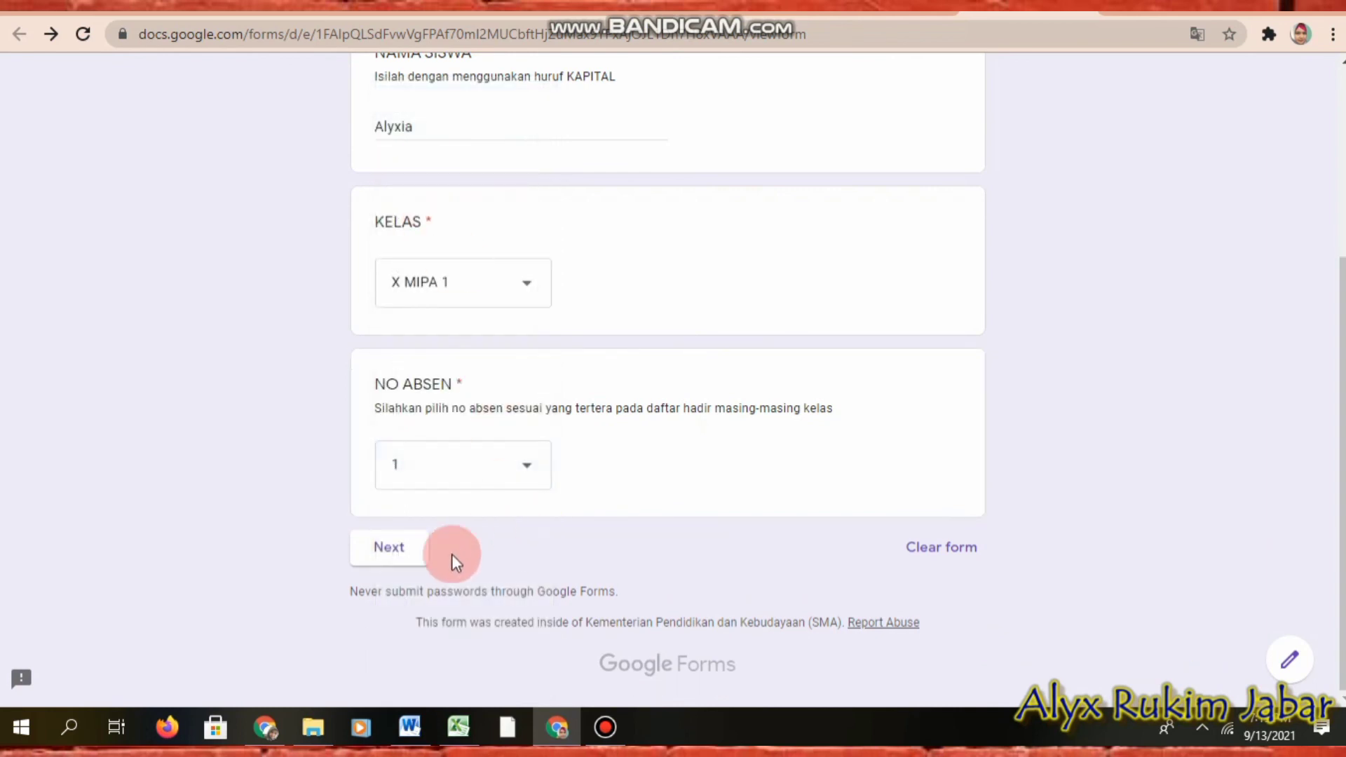
pyautogui.click(389, 553)
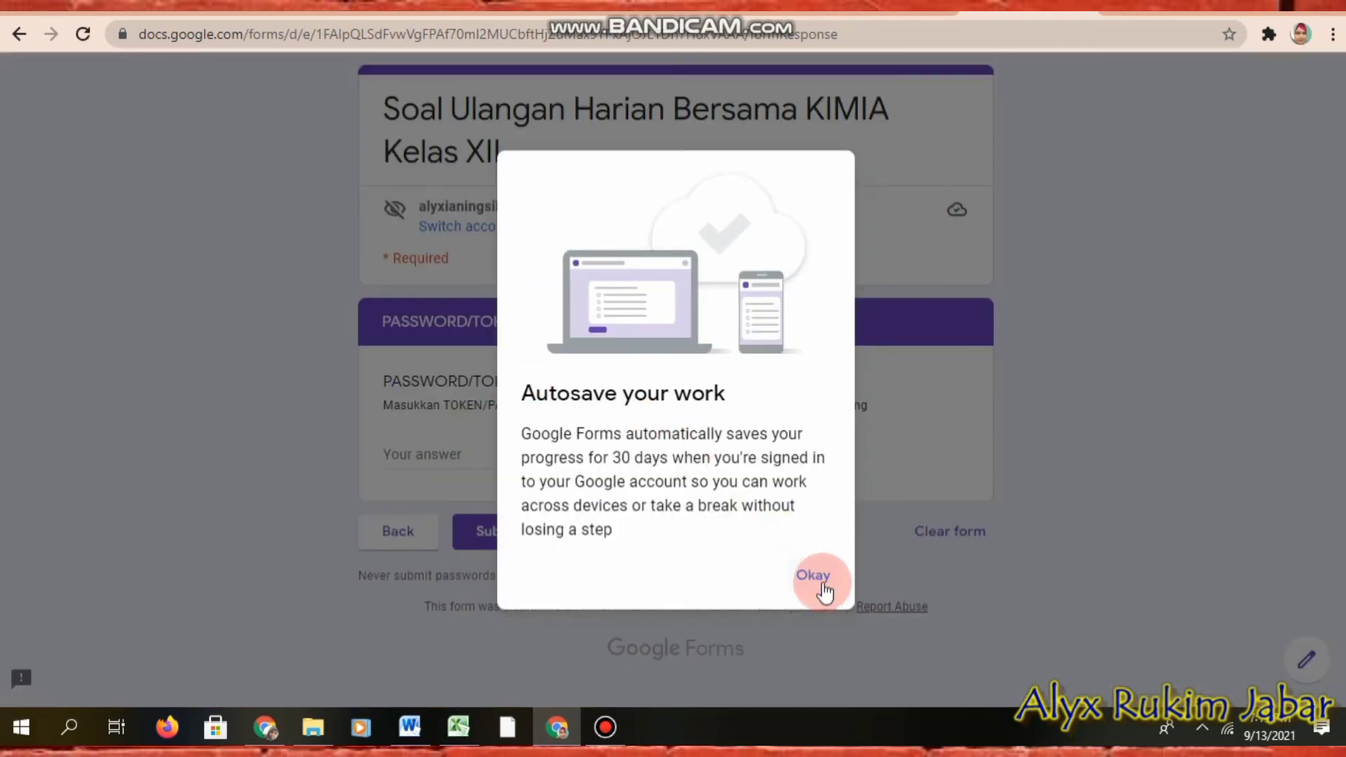
pyautogui.click(817, 576)
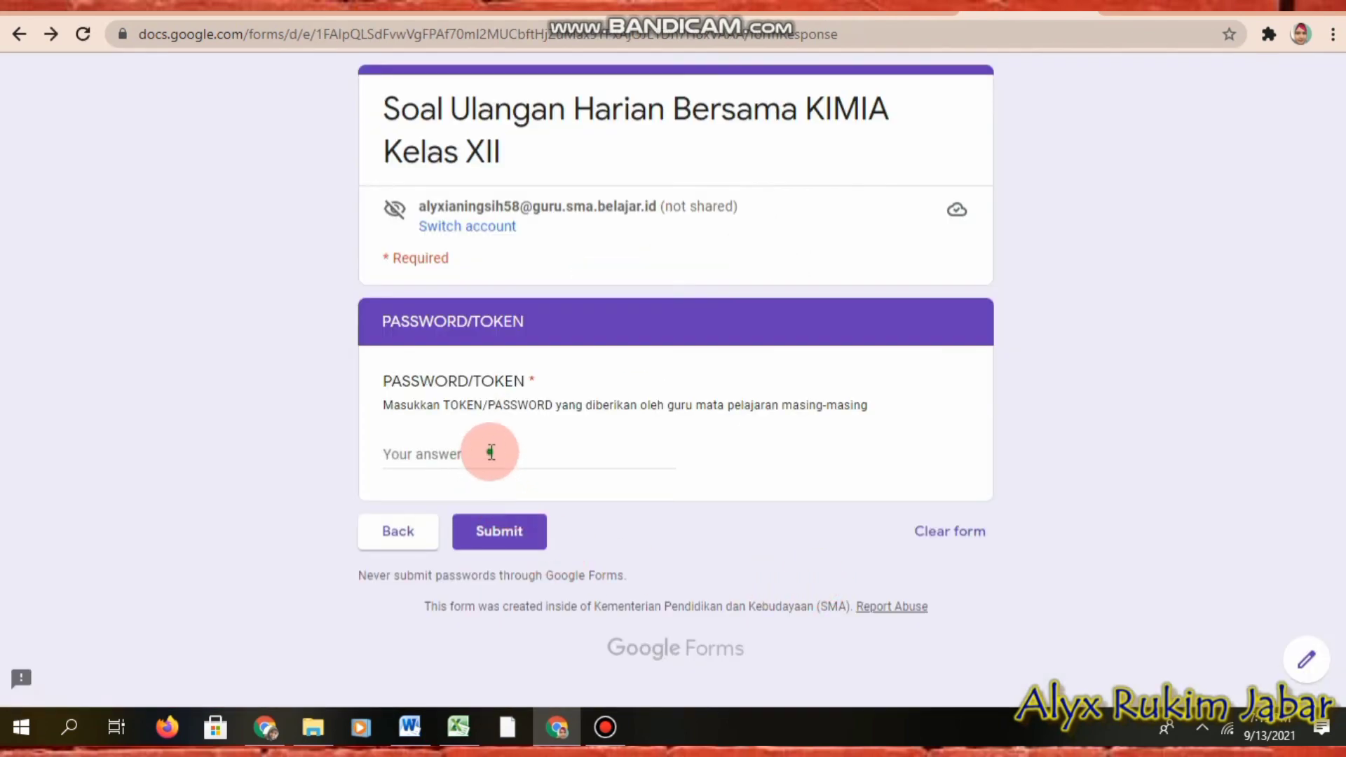
pyautogui.click(494, 458)
pyautogui.write('3456778')
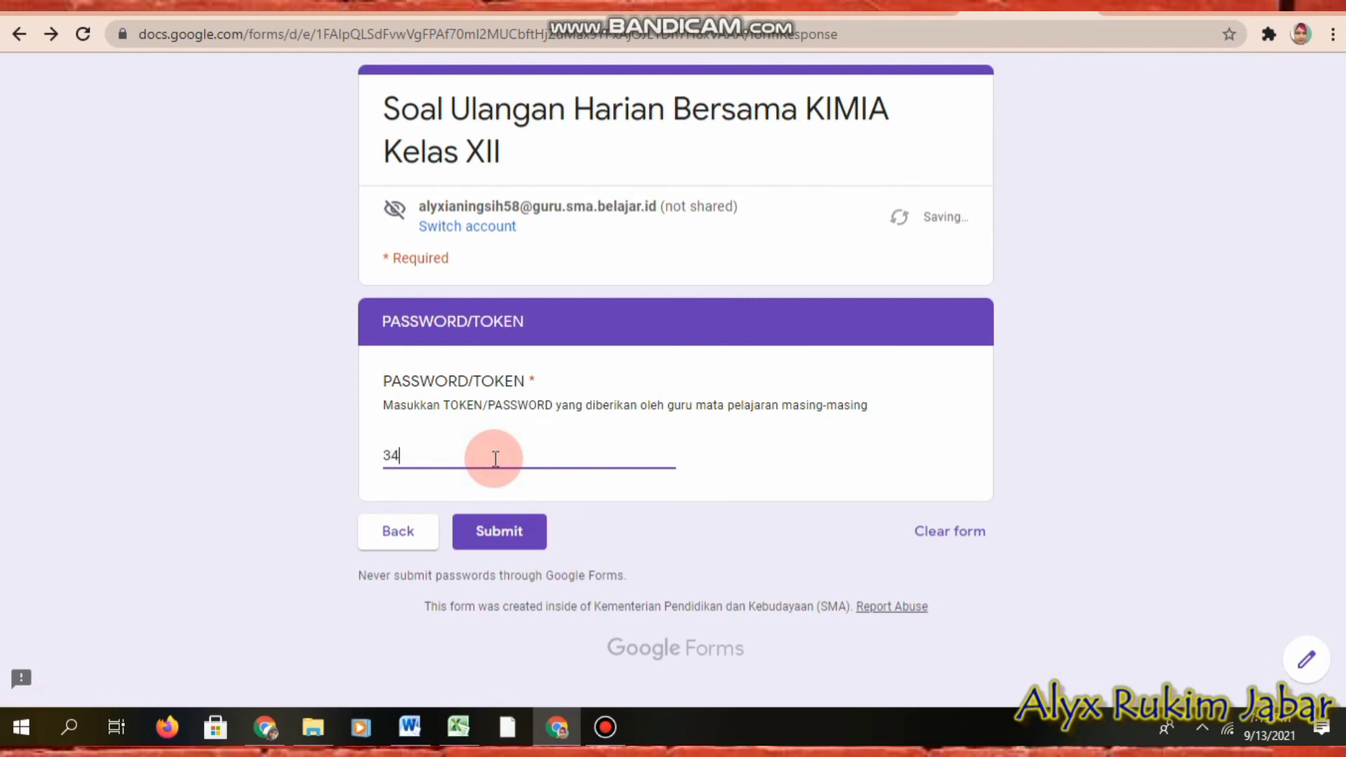
pyautogui.click(490, 534)
pyautogui.click(494, 554)
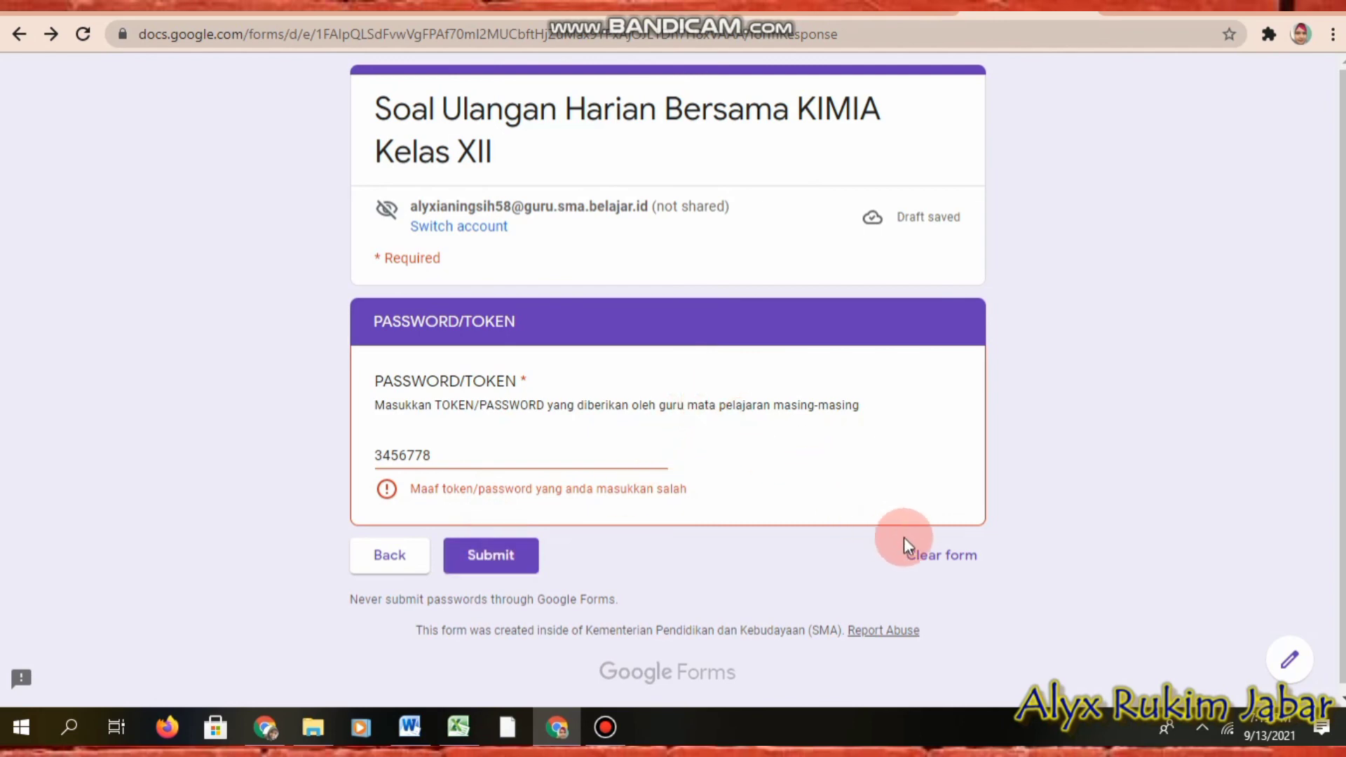
pyautogui.click(940, 555)
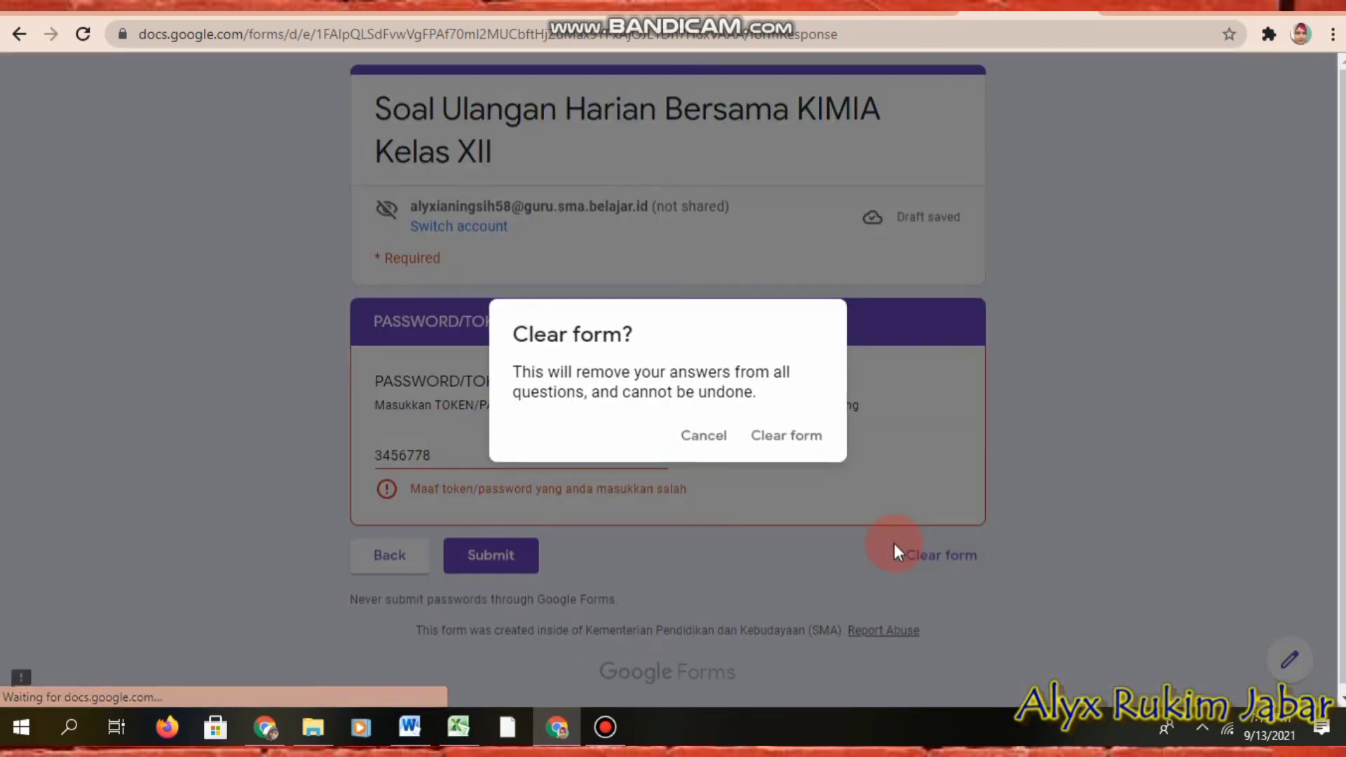
pyautogui.click(817, 438)
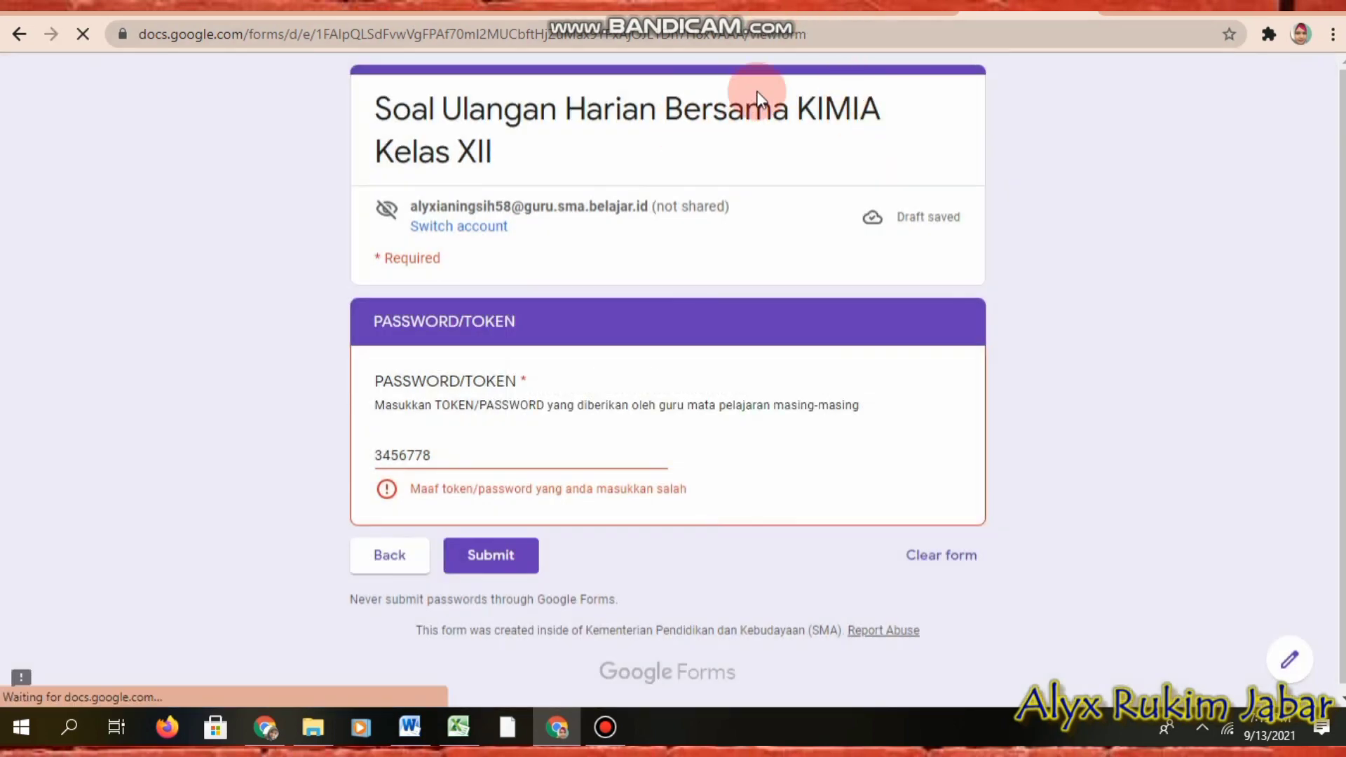